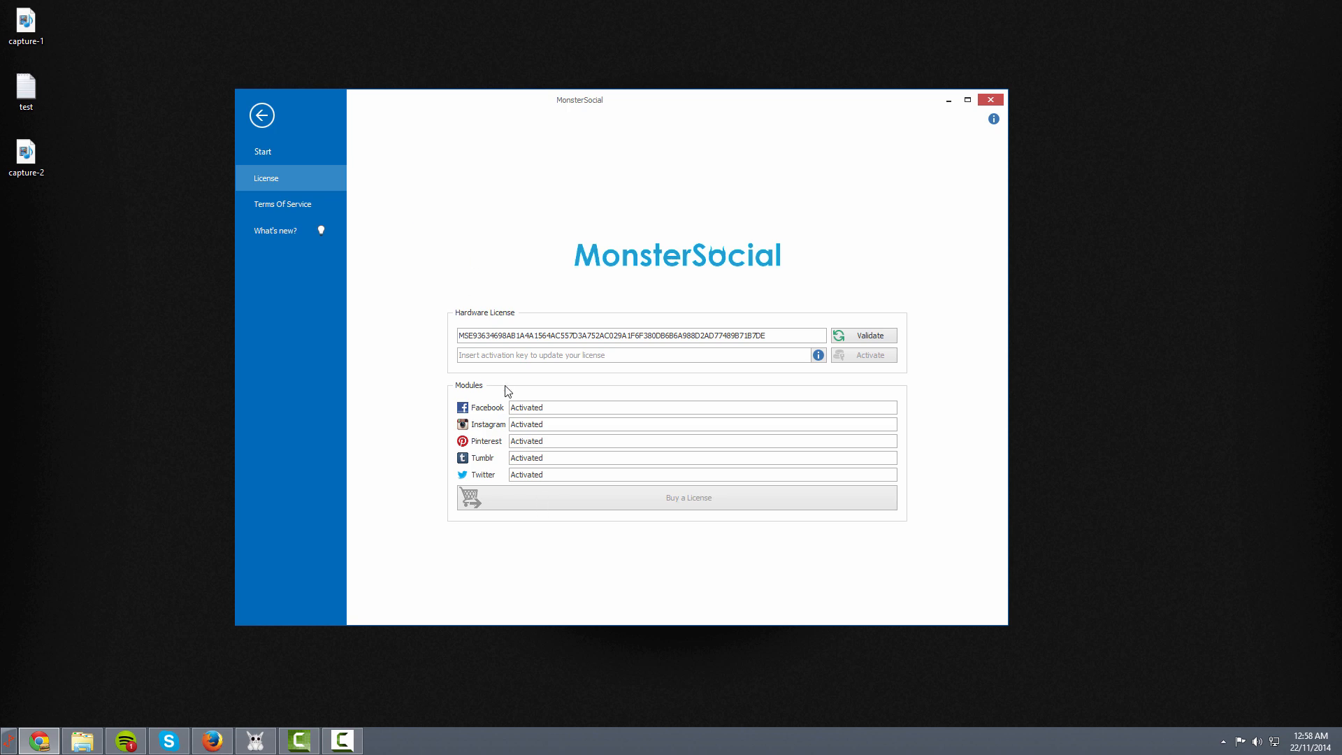
Point out the Facebook module's Activated status on the License page
double_click(529, 409)
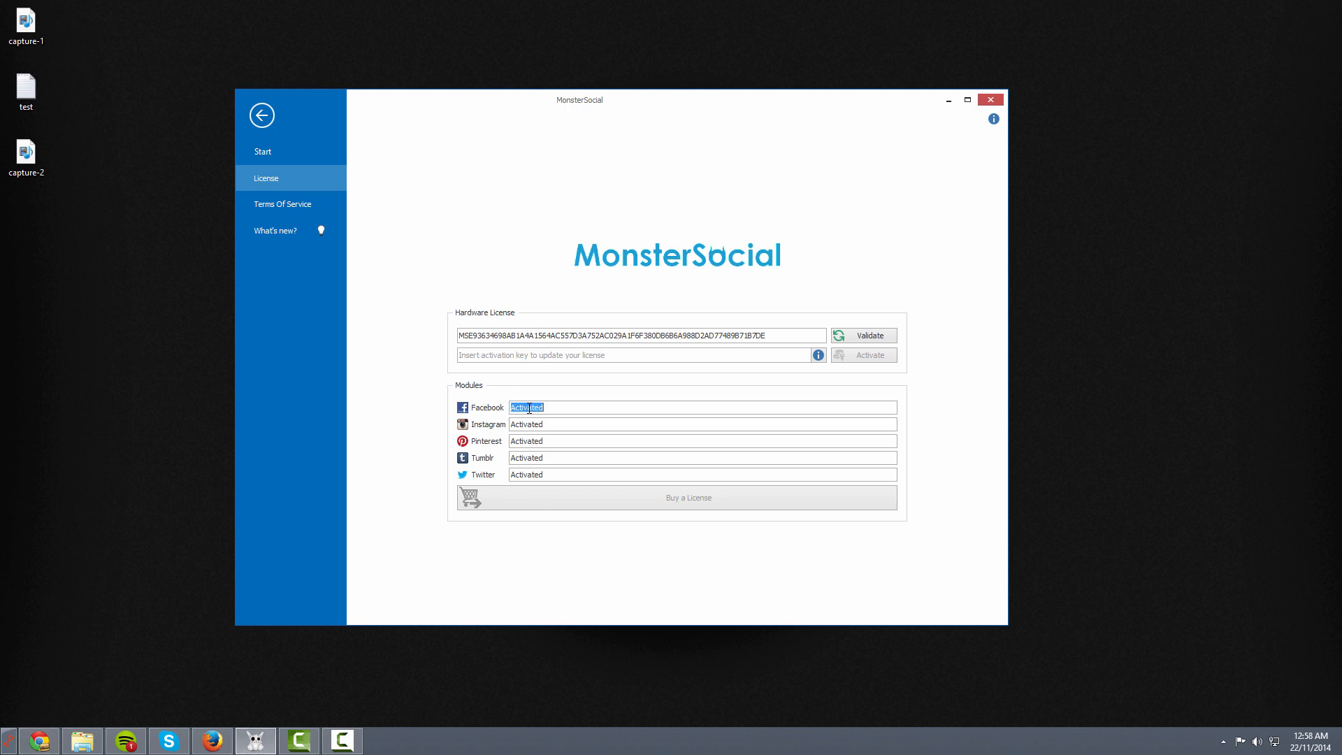
left_click(529, 408)
double_click(529, 408)
left_click(530, 408)
double_click(529, 408)
left_click(529, 408)
double_click(529, 408)
left_click(529, 408)
double_click(529, 409)
Point out the Activated status of the Instagram, Pinterest, Facebook and Twitter modules
double_click(529, 425)
left_click(529, 425)
double_click(529, 442)
left_click(613, 481)
double_click(516, 409)
left_click(518, 424)
left_click(534, 475)
Select the hardware license key, then re-validate the hardware license
left_click_drag(784, 337, 753, 337)
left_click(563, 338)
double_click(563, 338)
left_click(563, 338)
left_click(553, 357)
left_click(621, 342)
left_click(857, 339)
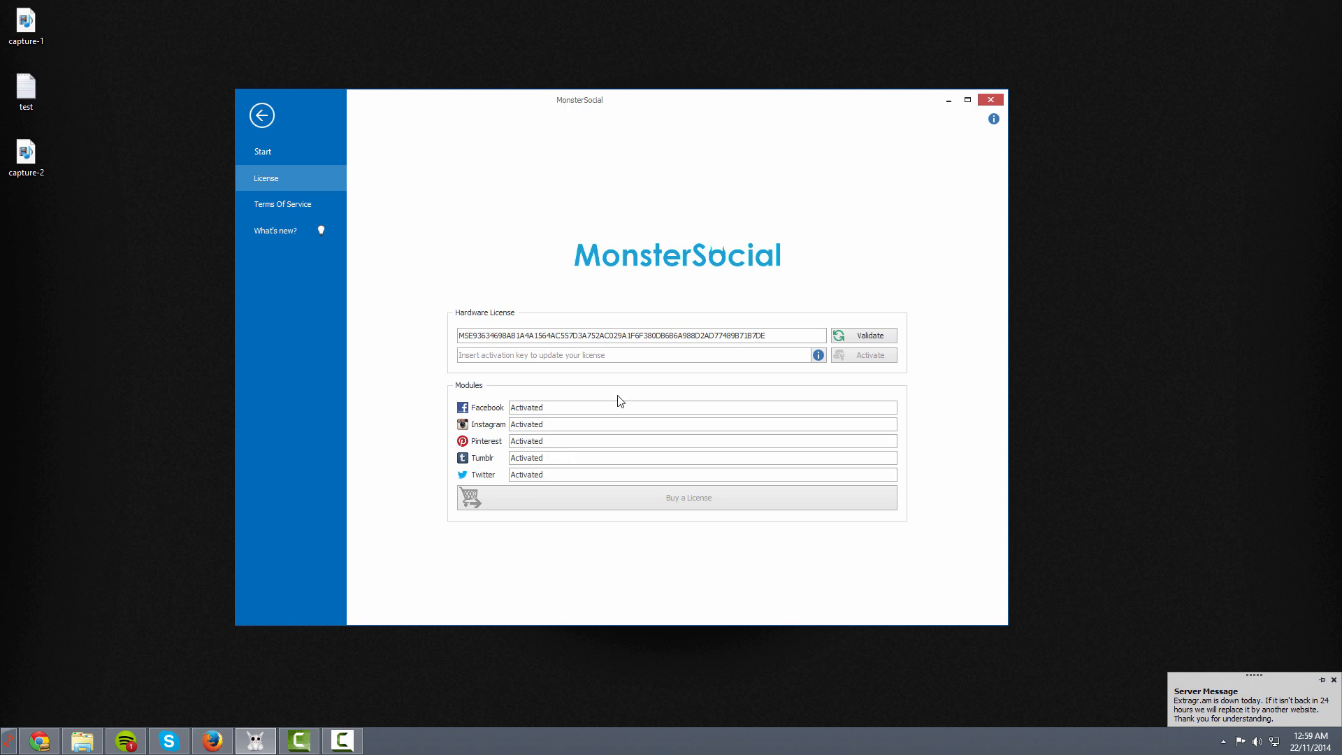
Move the Server Message notification up from the corner and close it
left_click(636, 354)
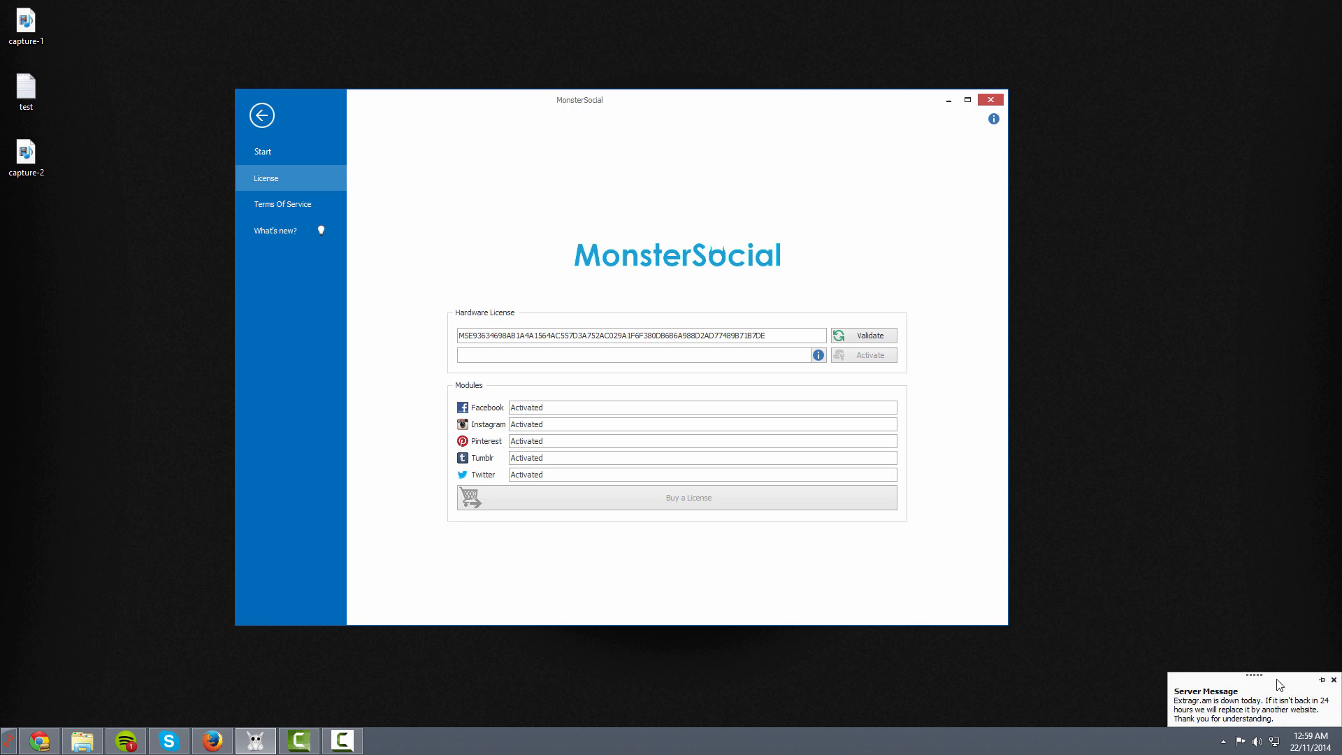
left_click_drag(1255, 675, 1134, 240)
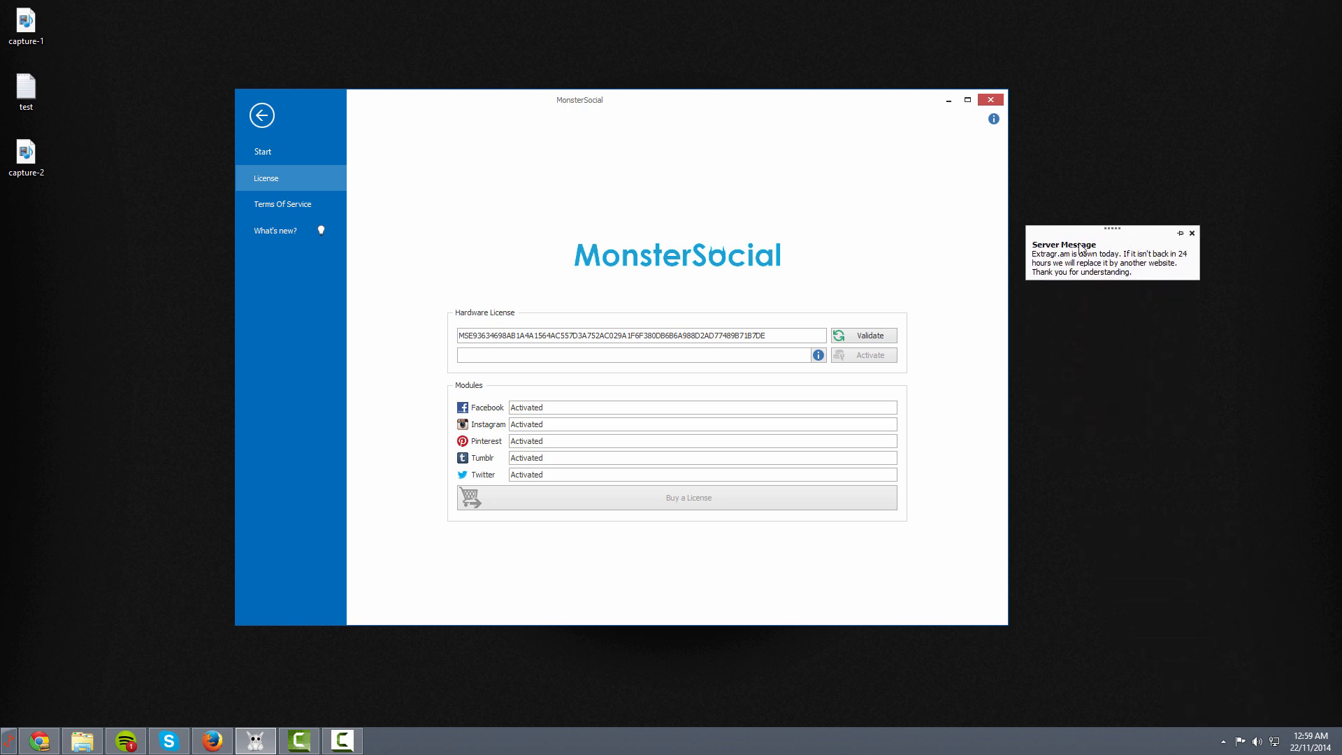
mouse_move(1341, 754)
left_click(1194, 234)
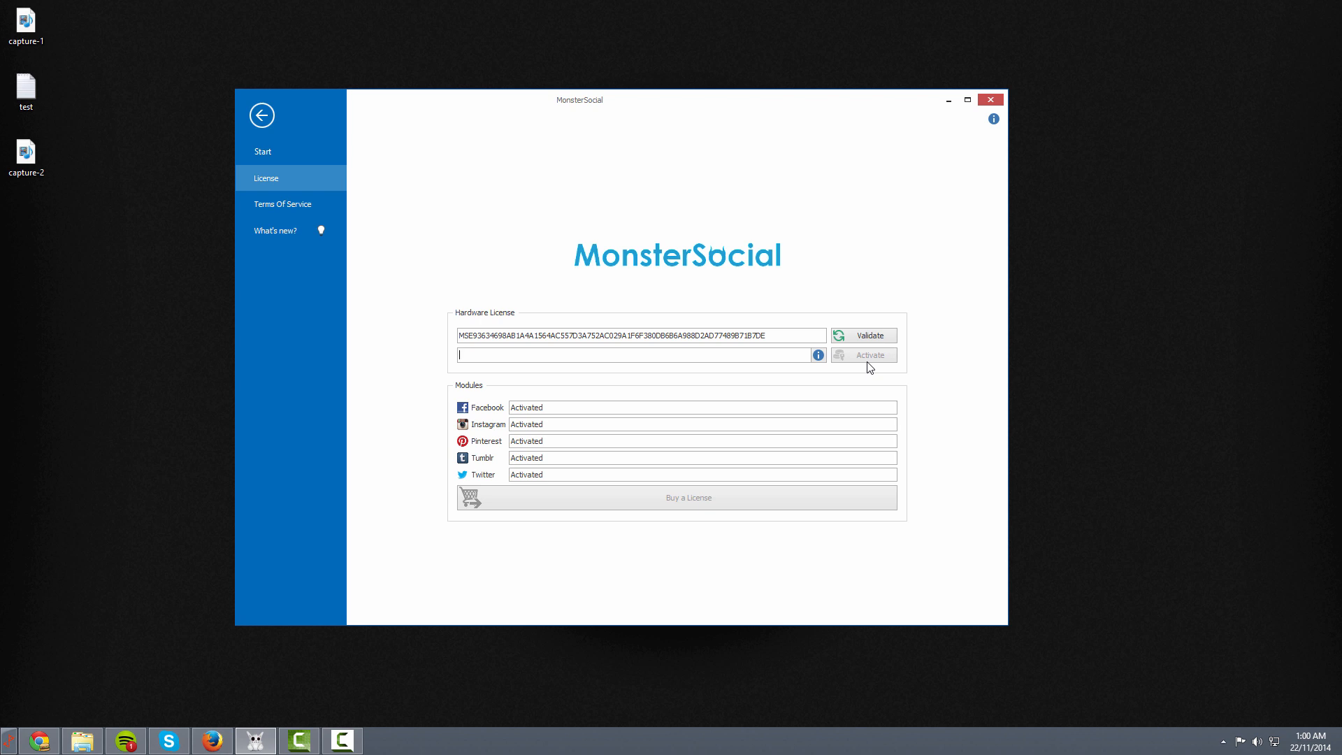
Reposition the window and leave the License page for the Facebook Account Manager
left_click_drag(752, 115, 707, 87)
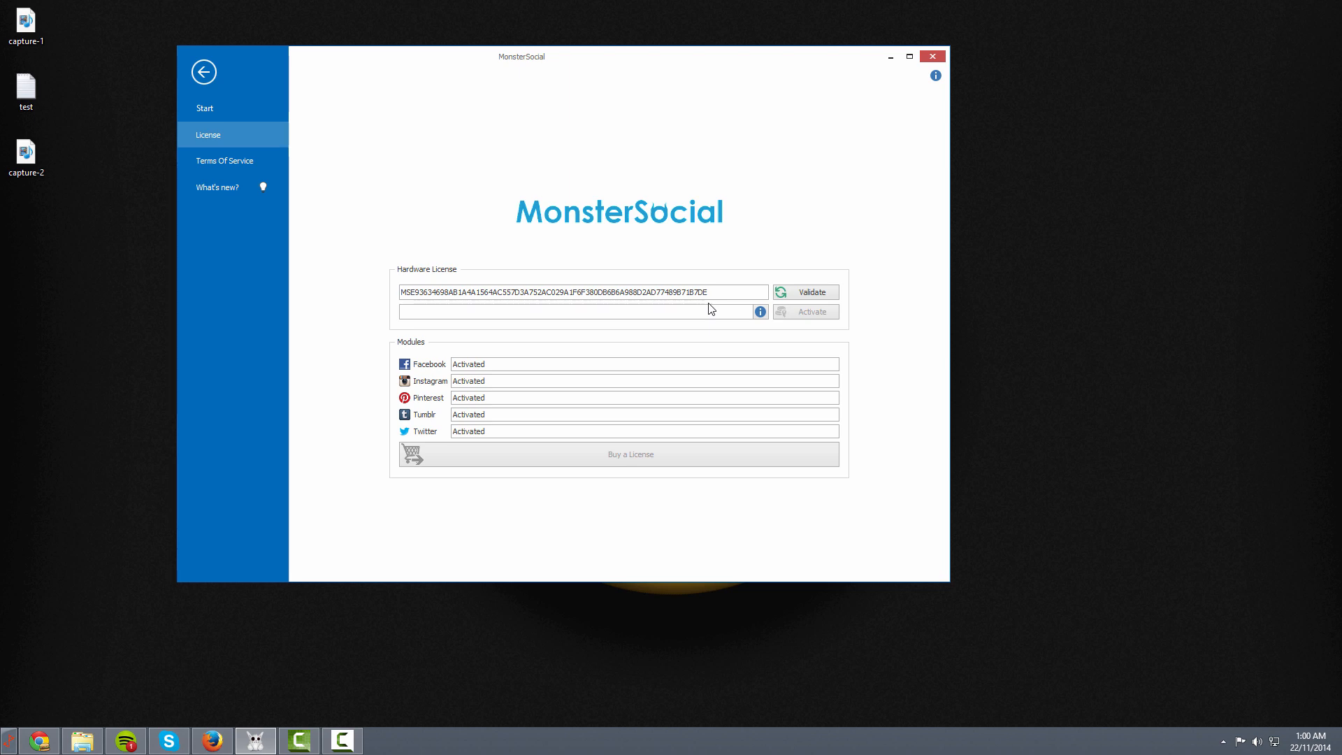
left_click(225, 114)
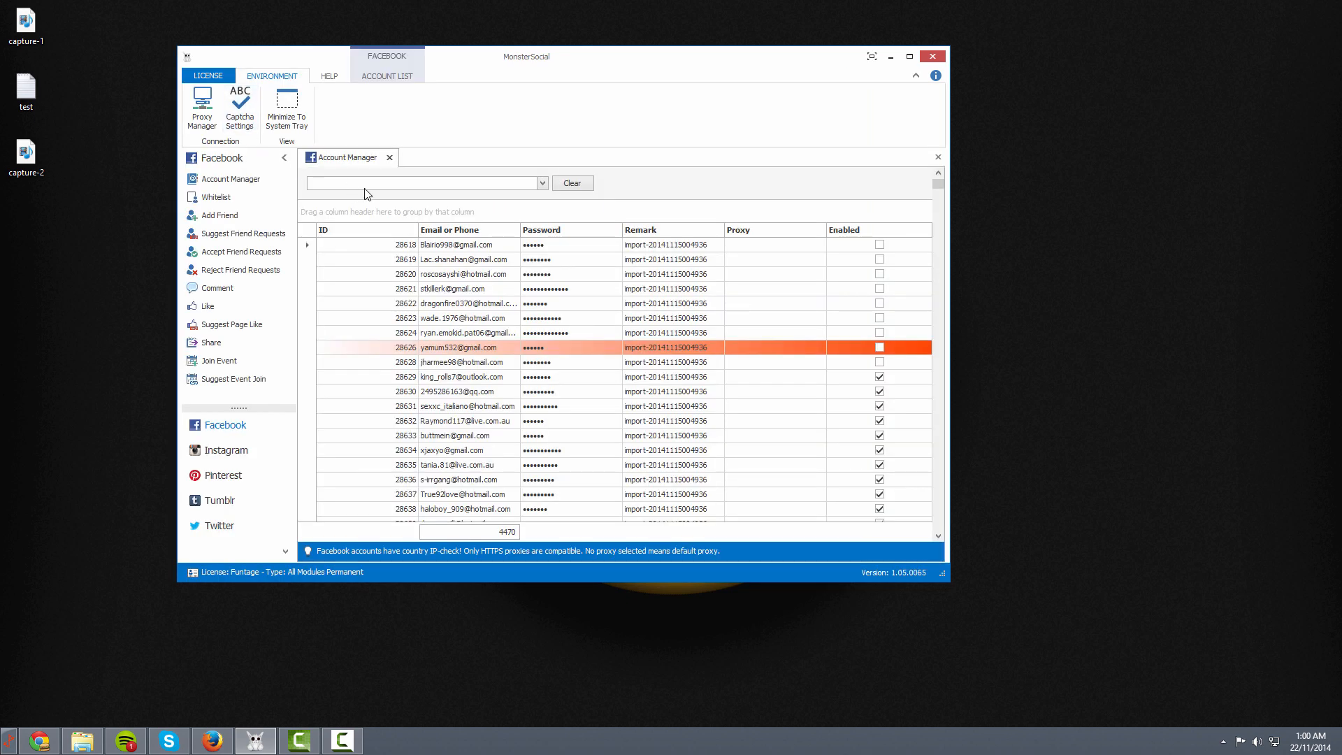
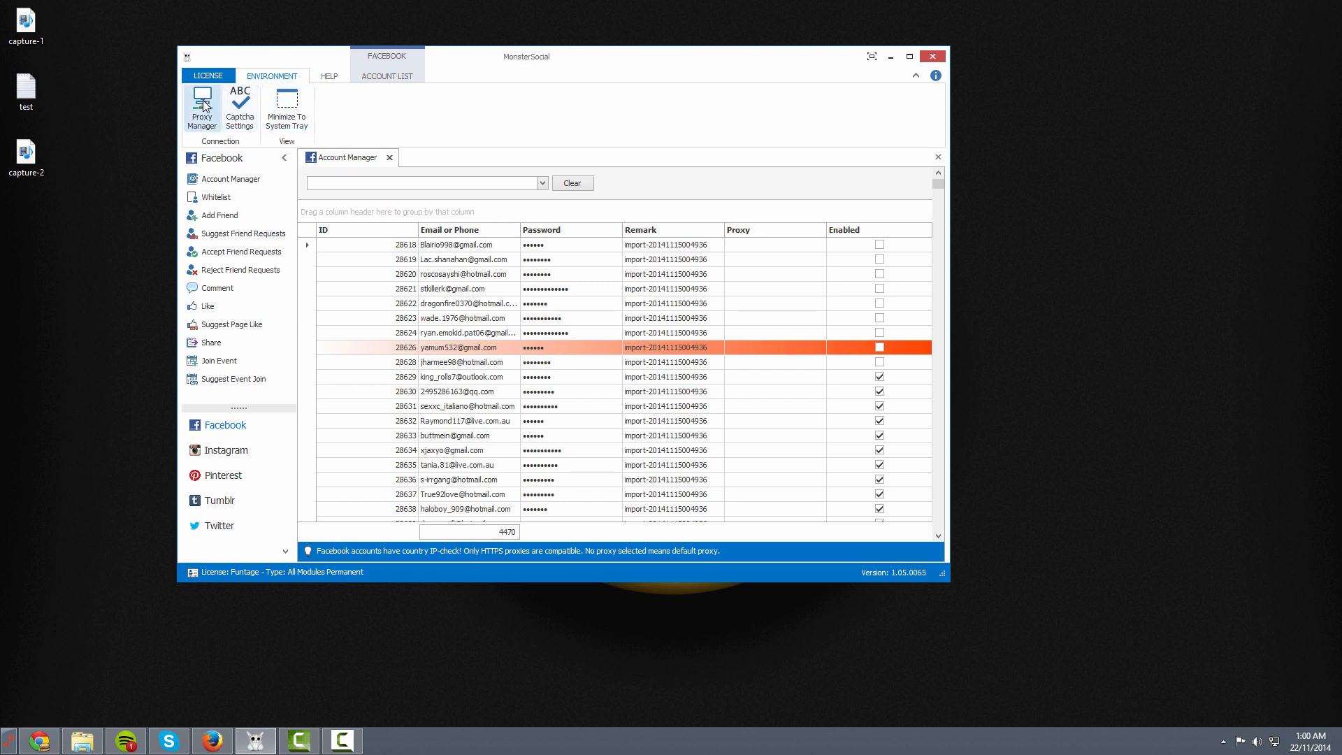
Open the Proxy Manager to view AUSTRALIAN PROXY and proxy 46
left_click(202, 106)
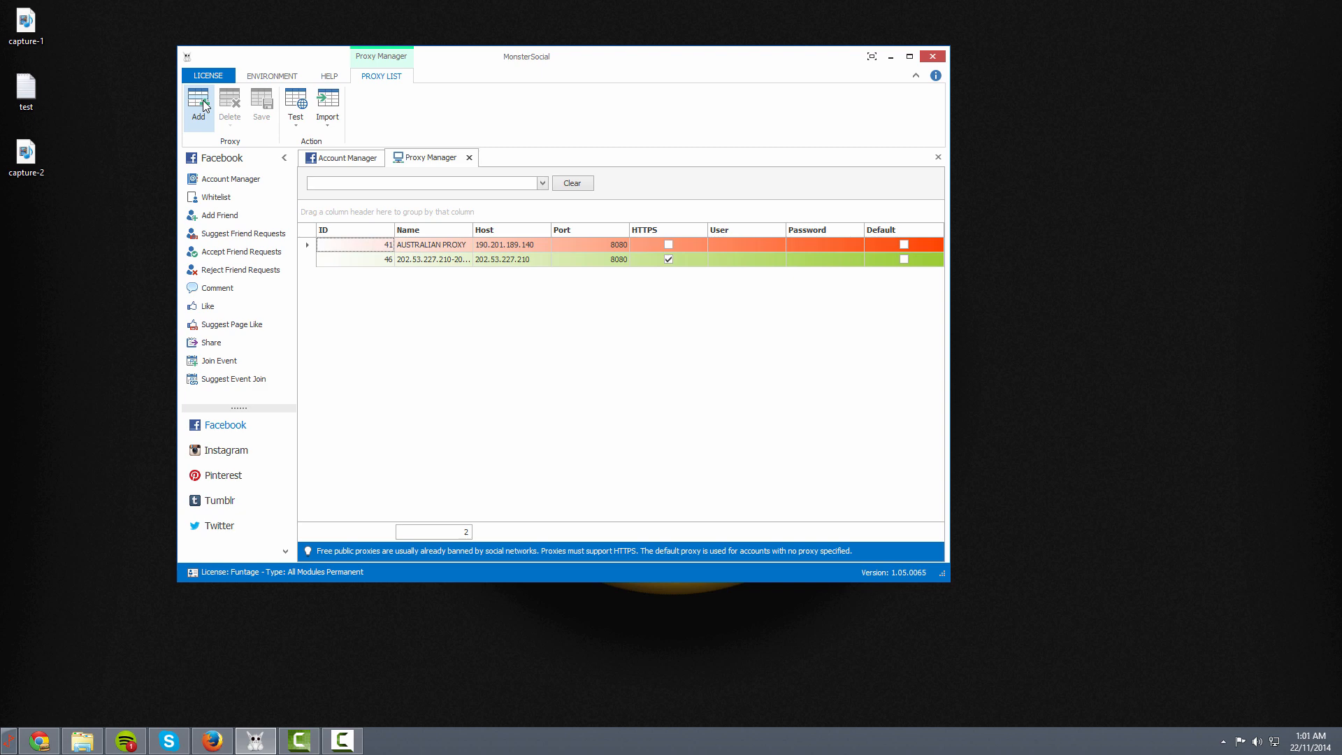
Select proxy 46 and add a new blank proxy row with ID 47
left_click(441, 257)
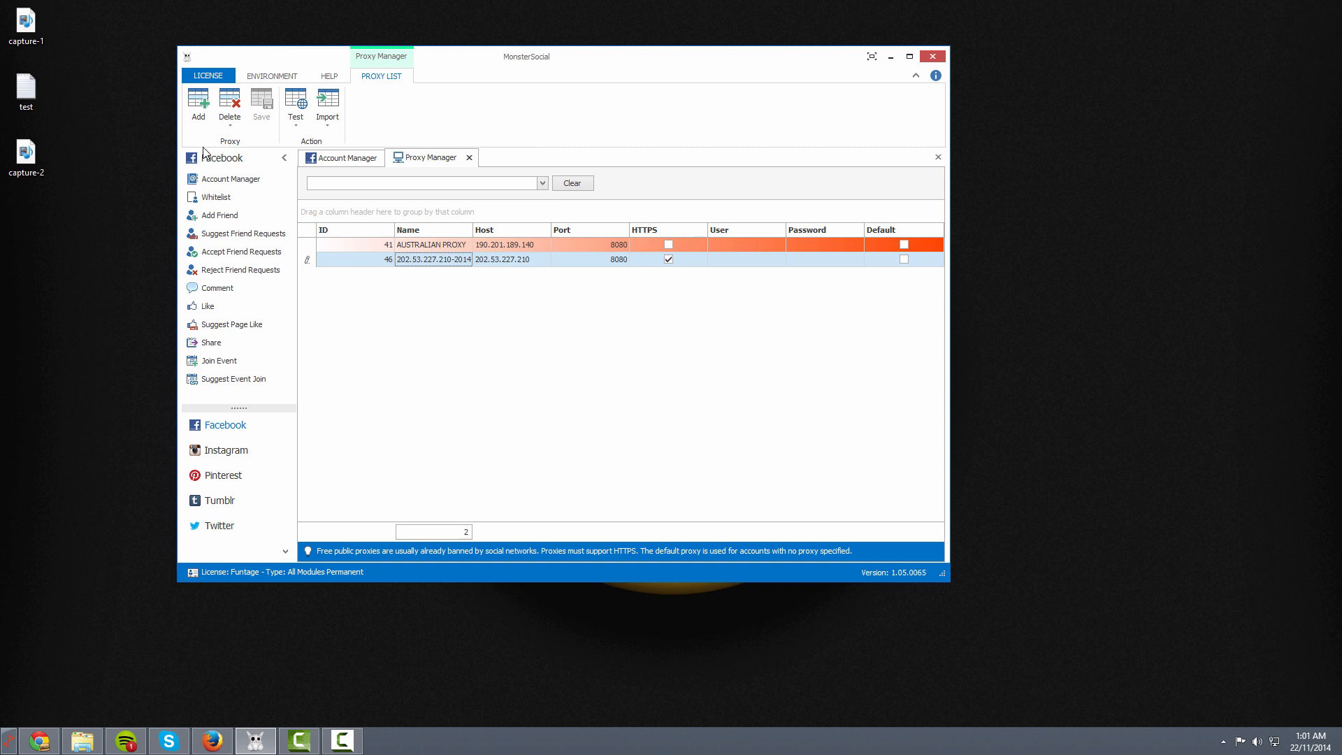
left_click(199, 104)
left_click(429, 276)
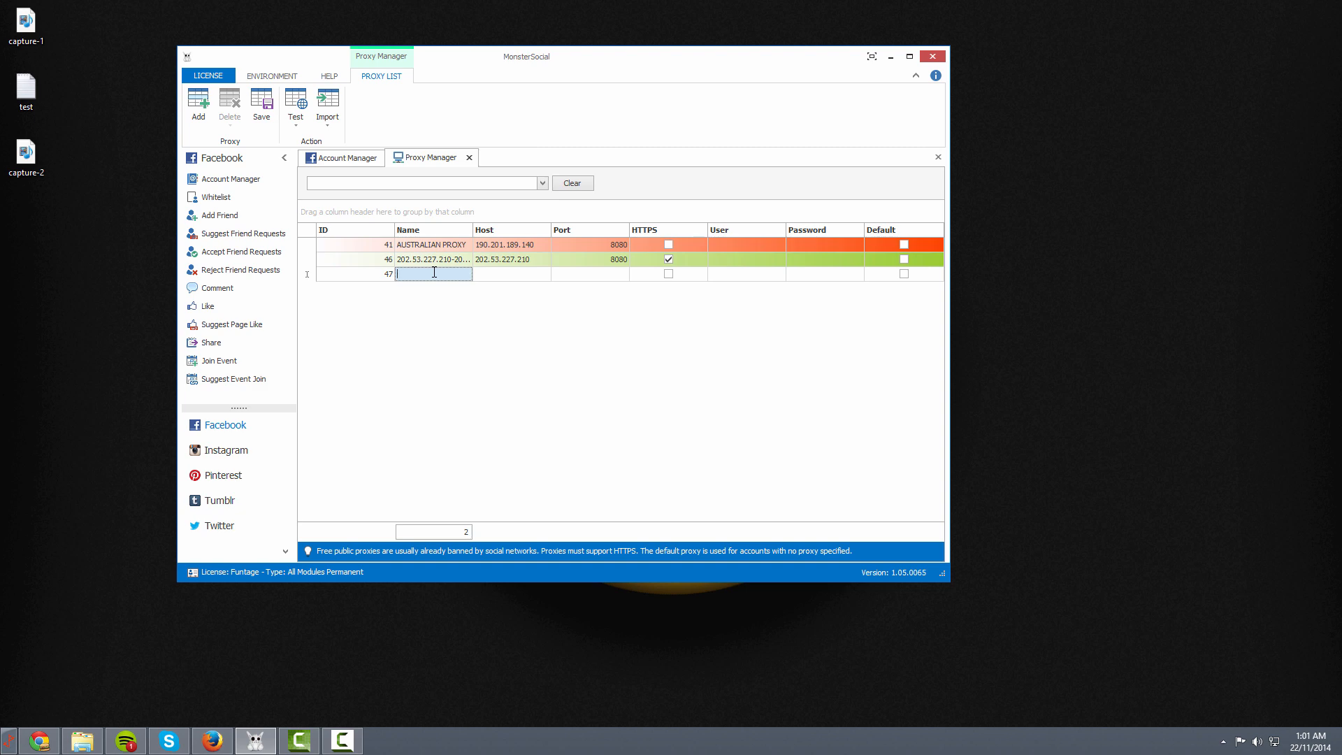
Name row 47 'Ameirican Proxy' and give it host 2584.5512.54471.44744411745
type("Amei")
type("rican Proxy")
left_click(536, 280)
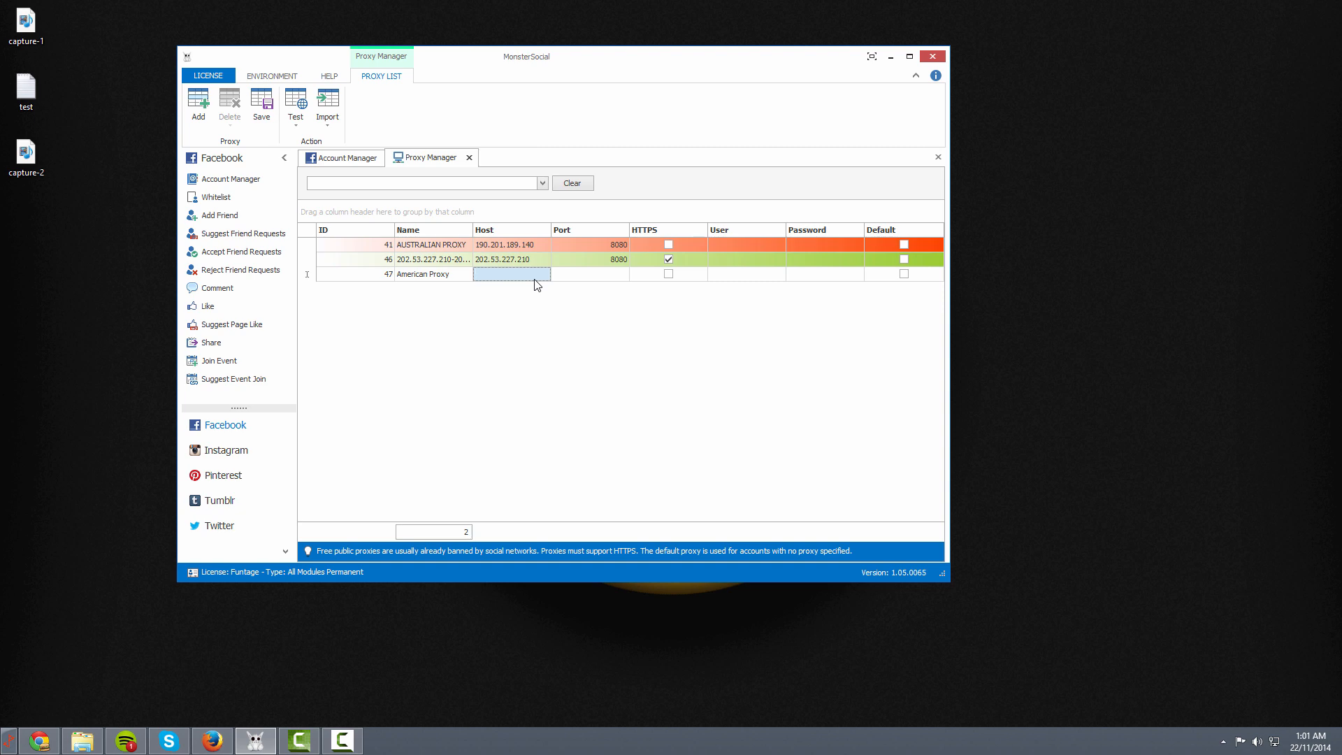
type("2584.5512.")
type("54471.4474")
type("4411745")
left_click(616, 275)
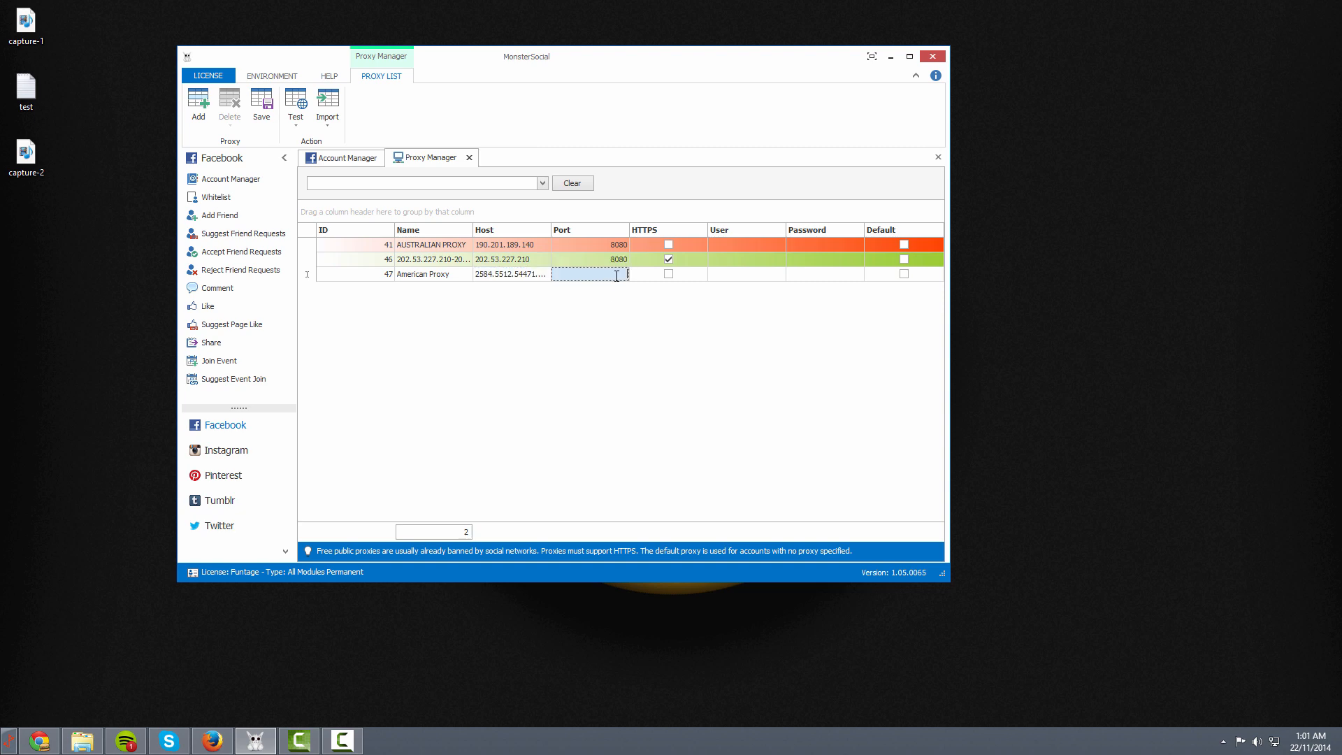
left_click(493, 274)
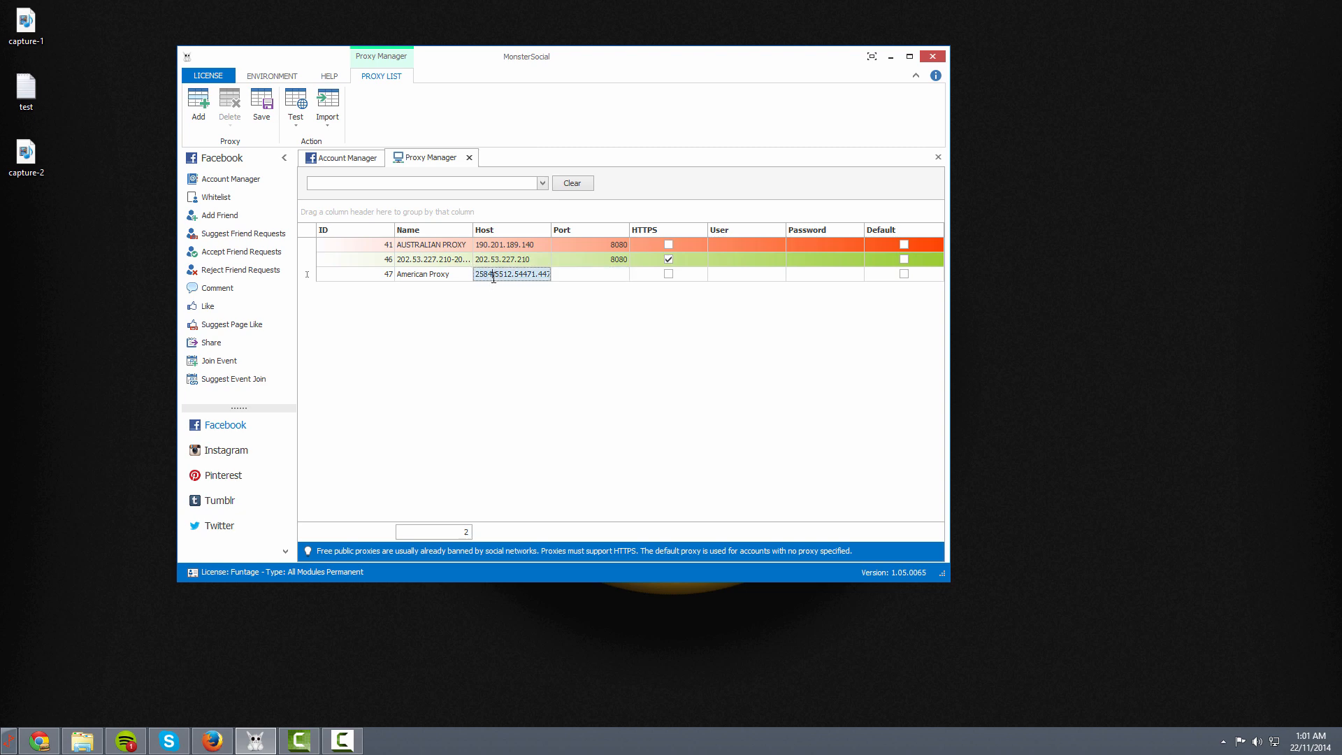
Toggle HTTPS on and off for row 47, clear its host, and leave the row
left_click(618, 280)
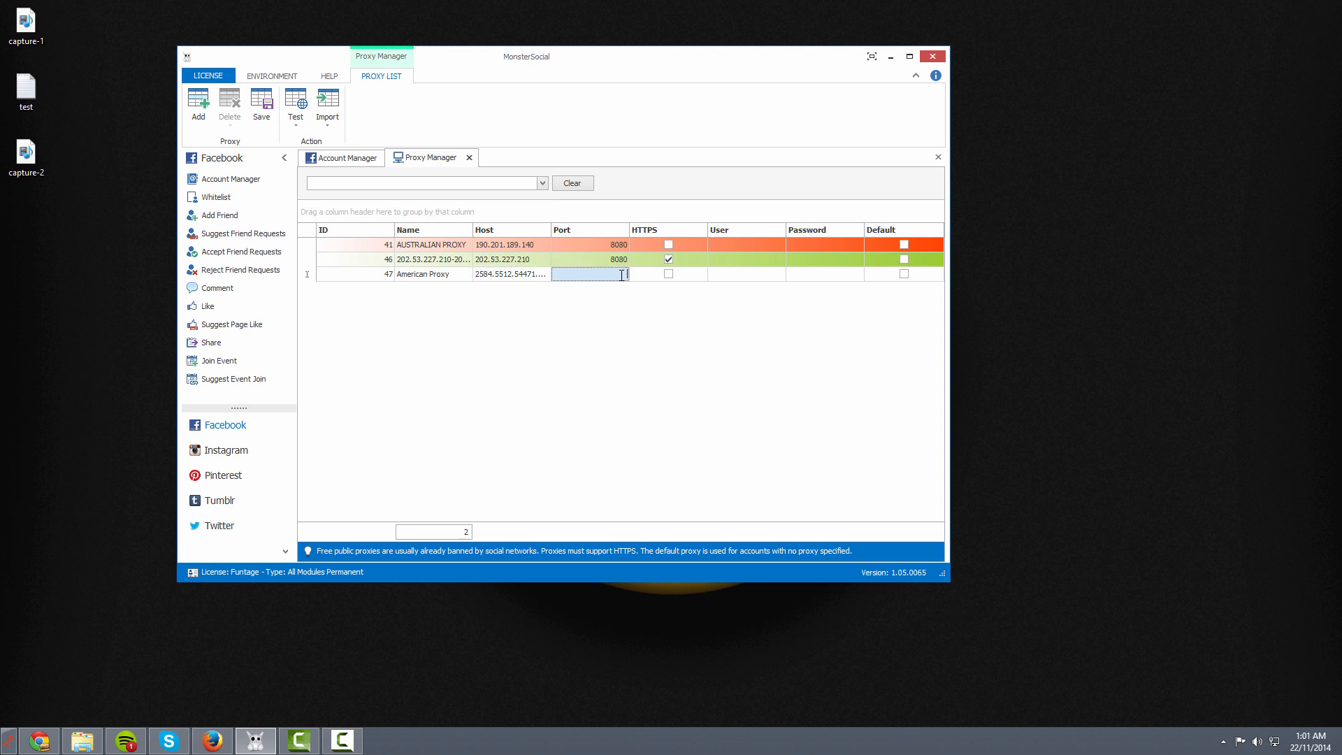
left_click(669, 278)
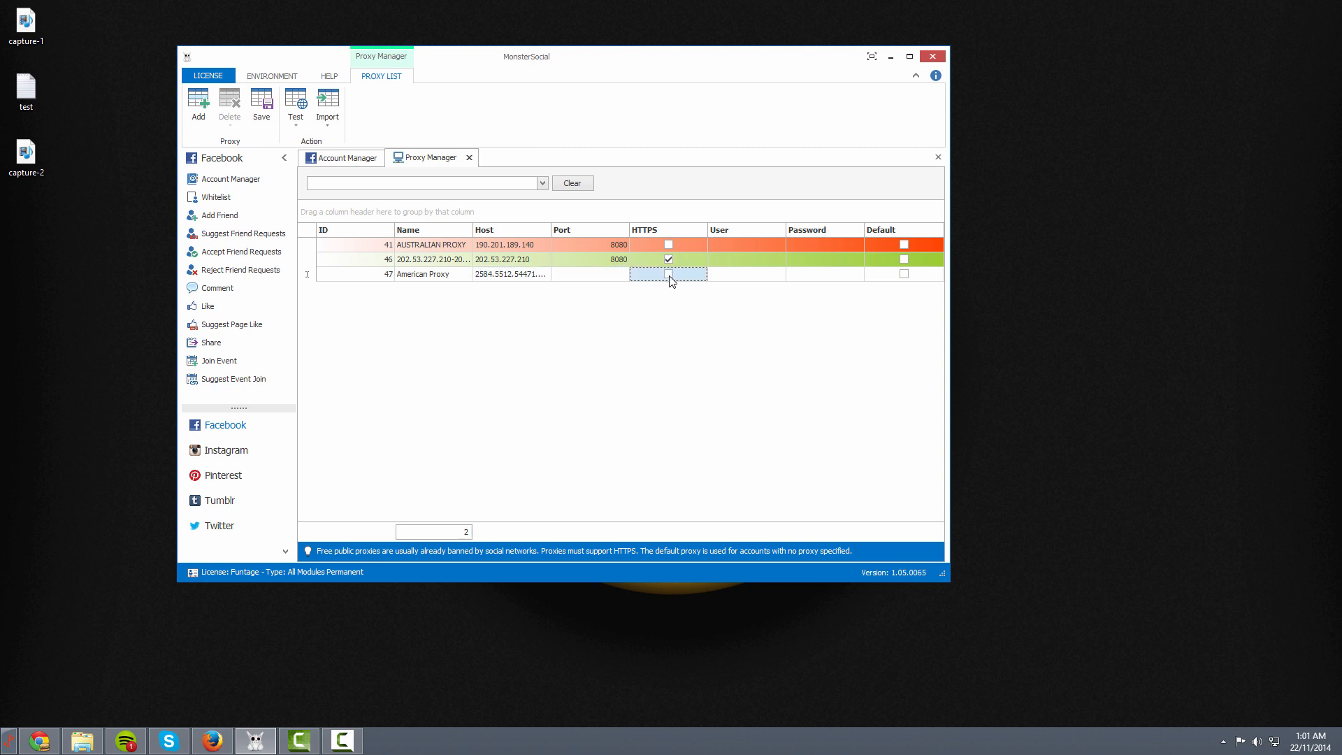
left_click(669, 274)
left_click(669, 276)
left_click(669, 277)
left_click(667, 275)
left_click(516, 279)
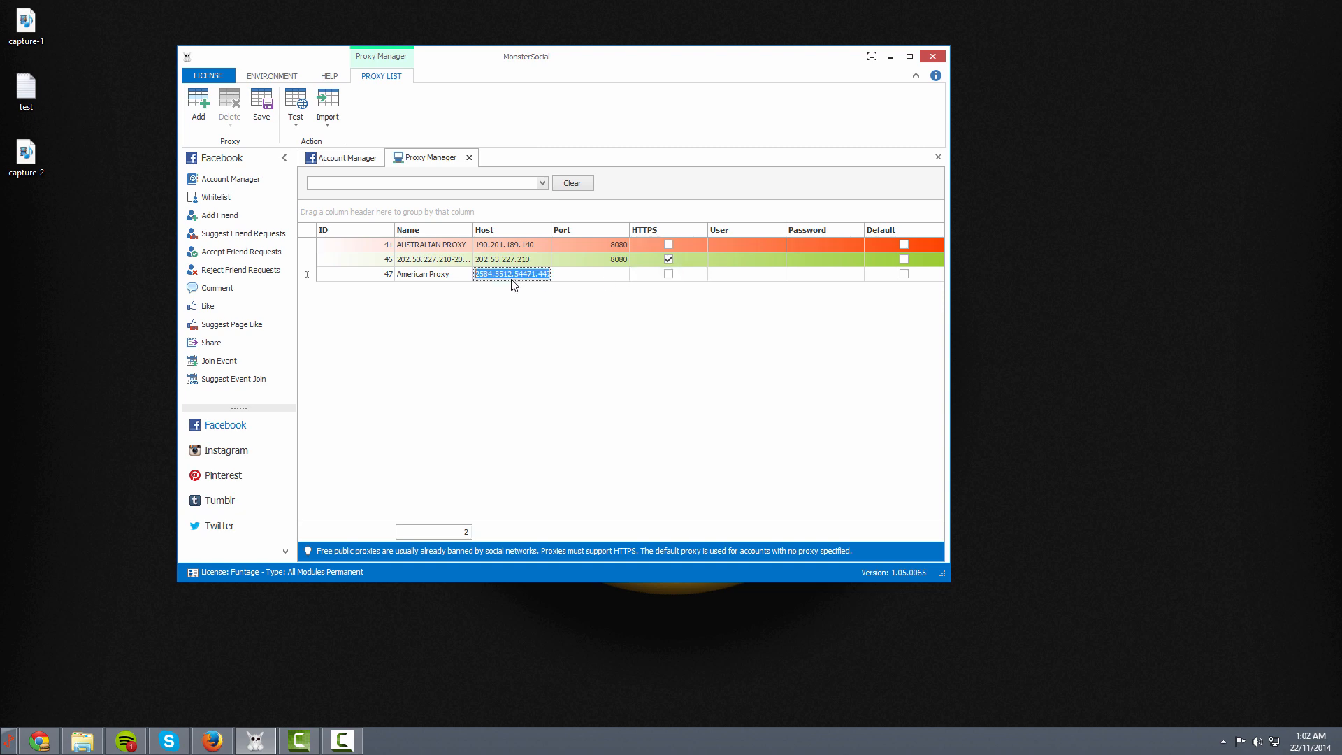
key("BackSpace")
left_click(435, 302)
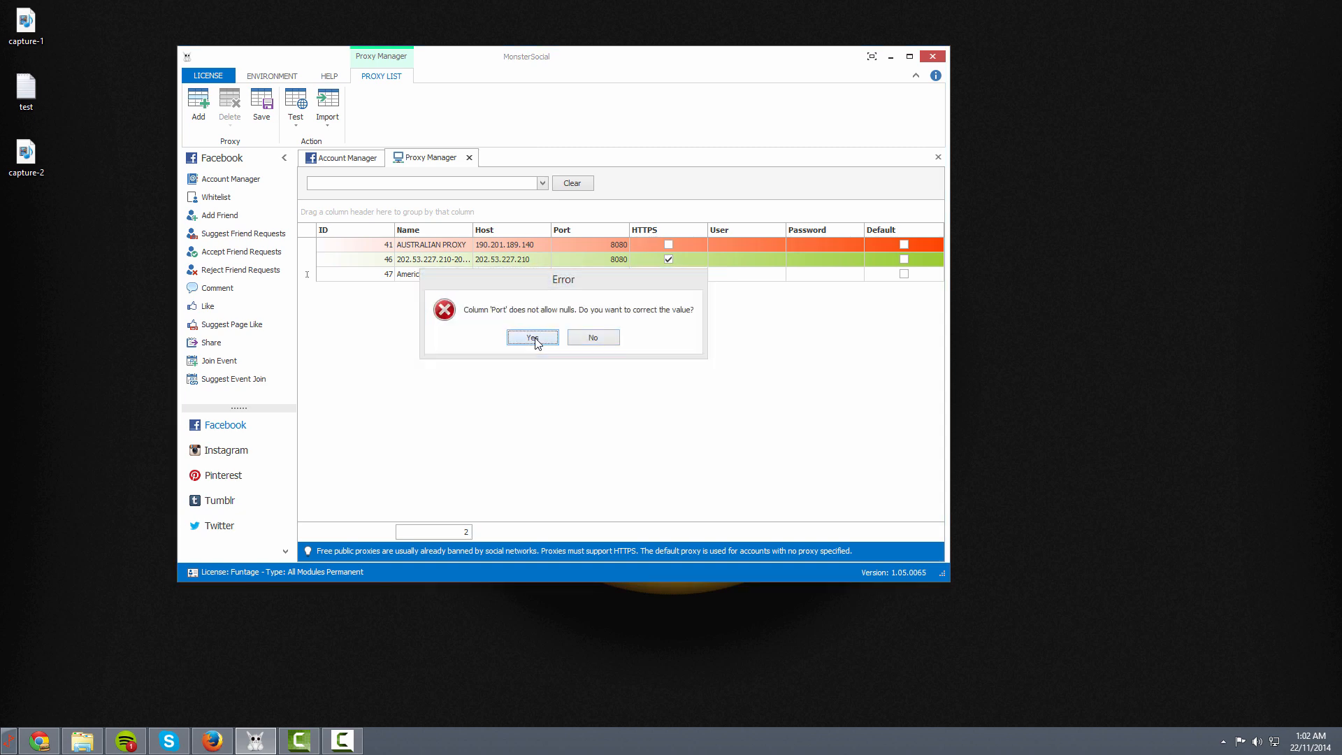
Discard the incomplete American Proxy row and list the proxy import sources
left_click(535, 337)
left_click(436, 313)
left_click(592, 336)
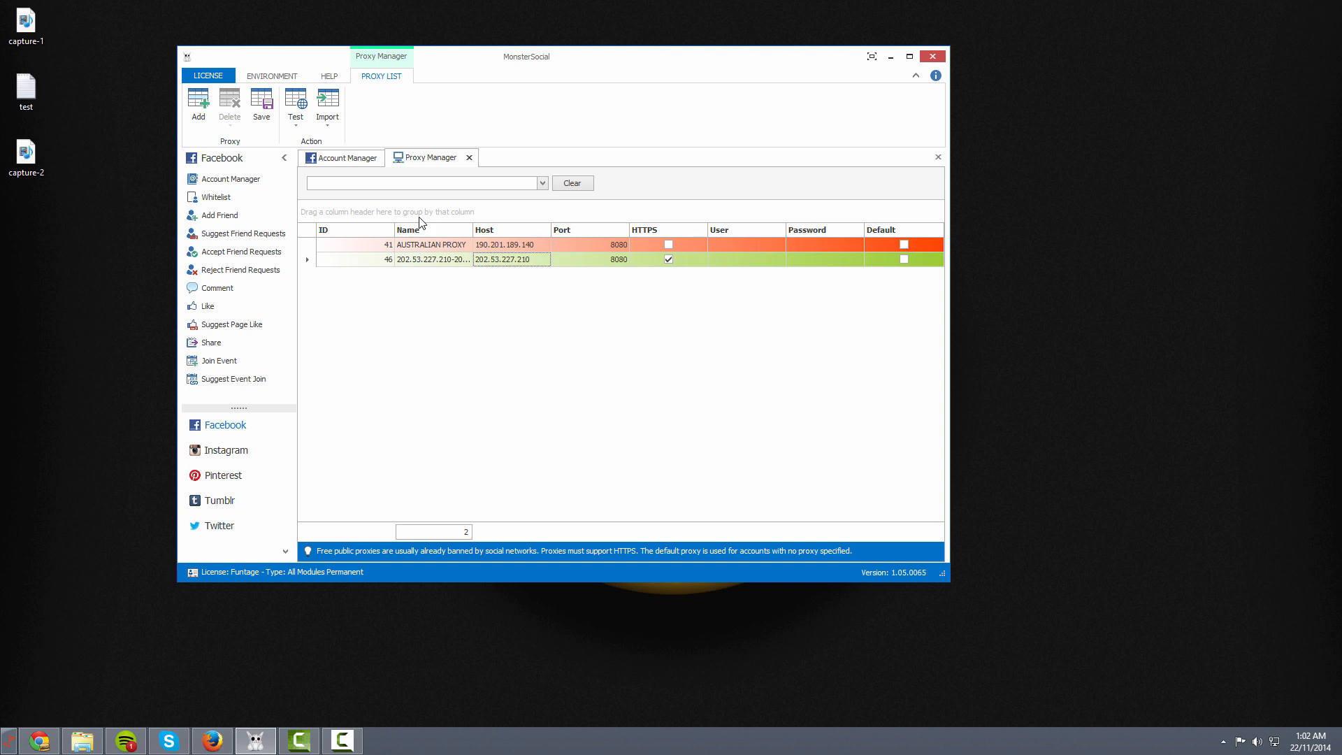
left_click(333, 127)
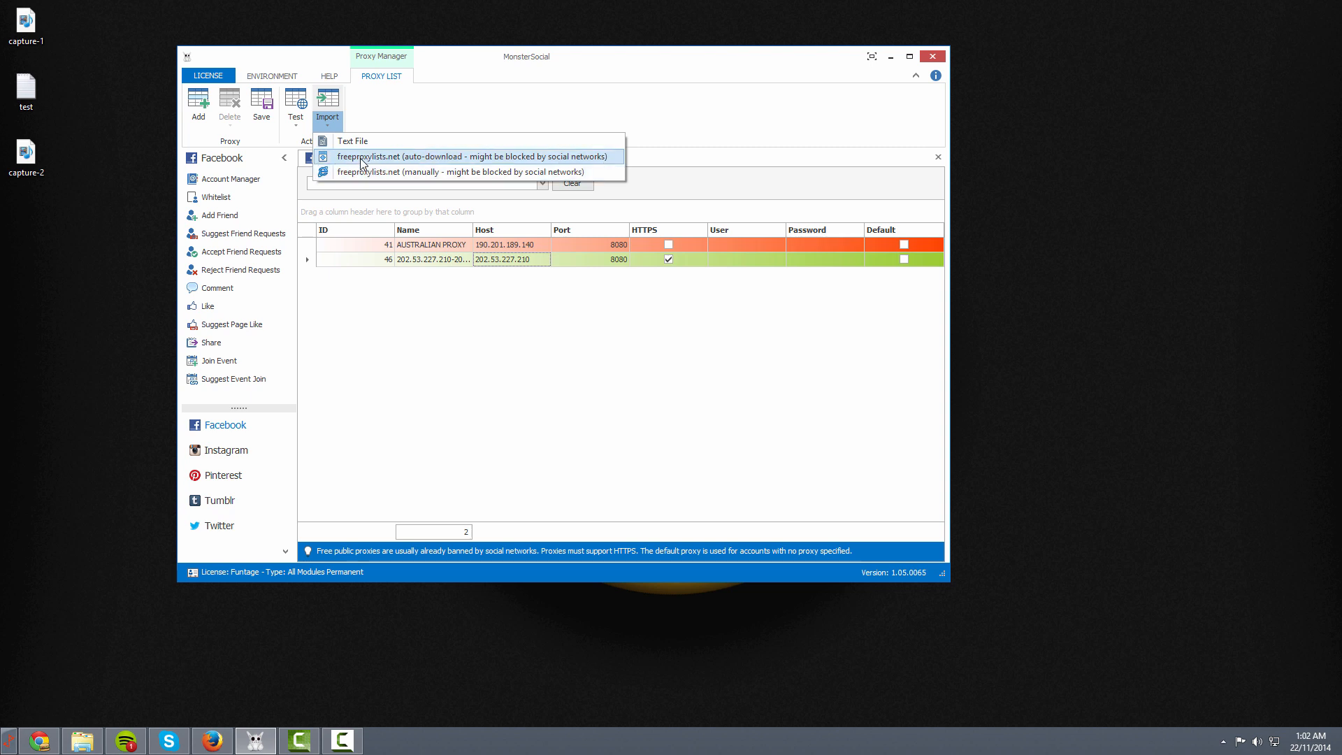
Try auto-downloading proxies from freeproxylists.net, then cancel the failed download
left_click(363, 160)
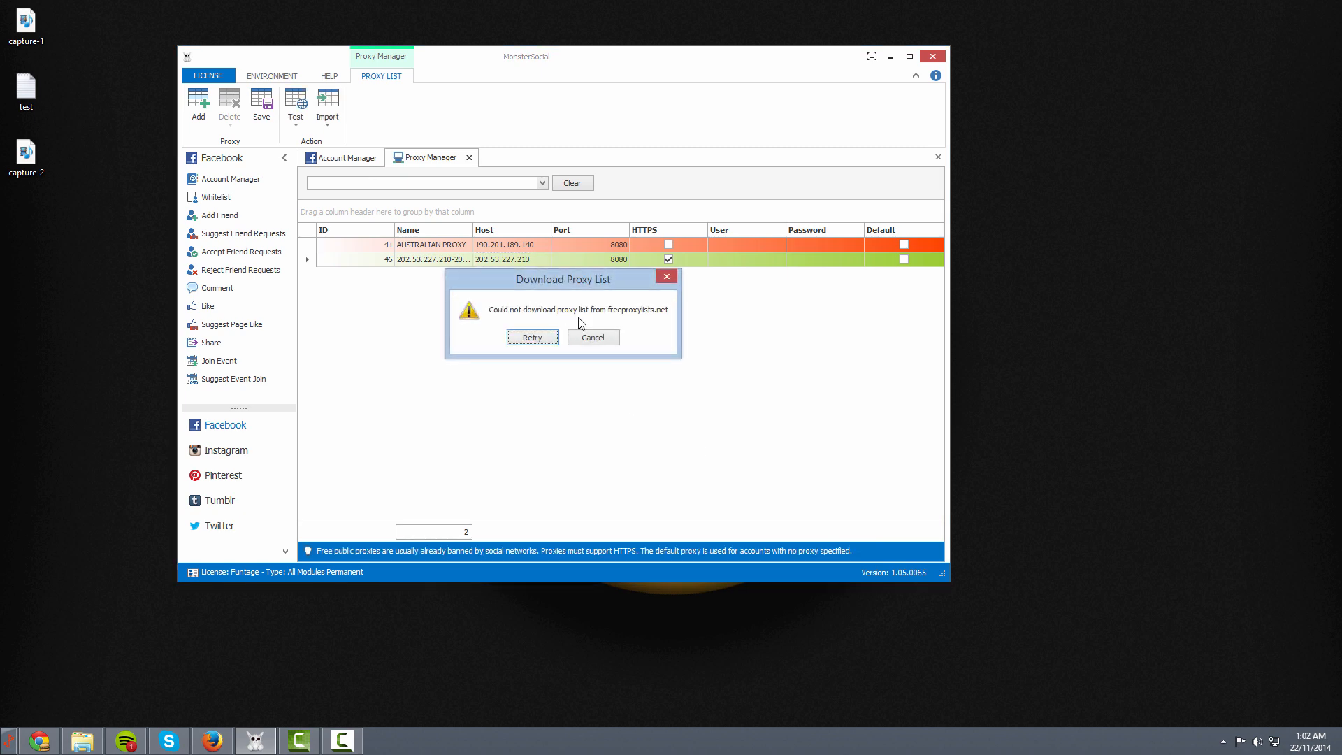
left_click(599, 341)
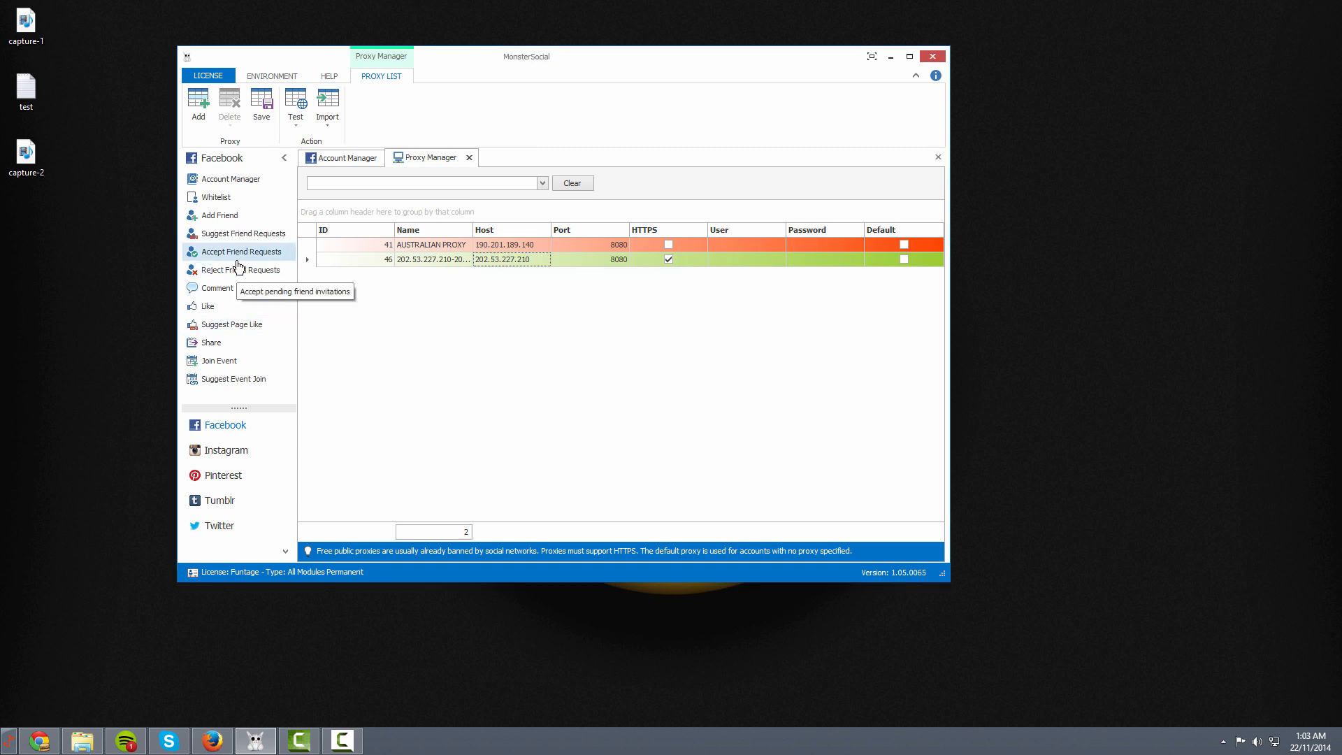
Check the AUSTRALIAN PROXY and 202.53.227.210-2014 rows, then bring up the Test options
left_click(387, 247)
left_click(390, 260)
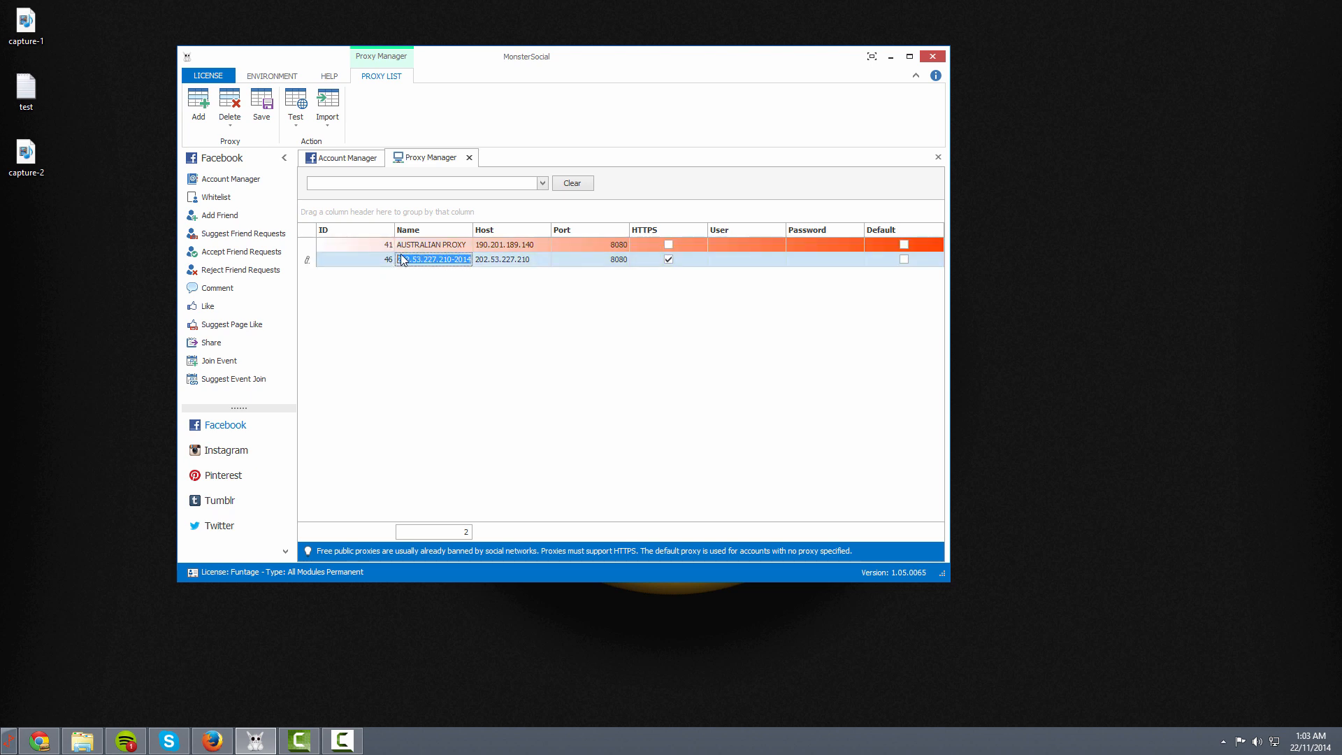
left_click(389, 247)
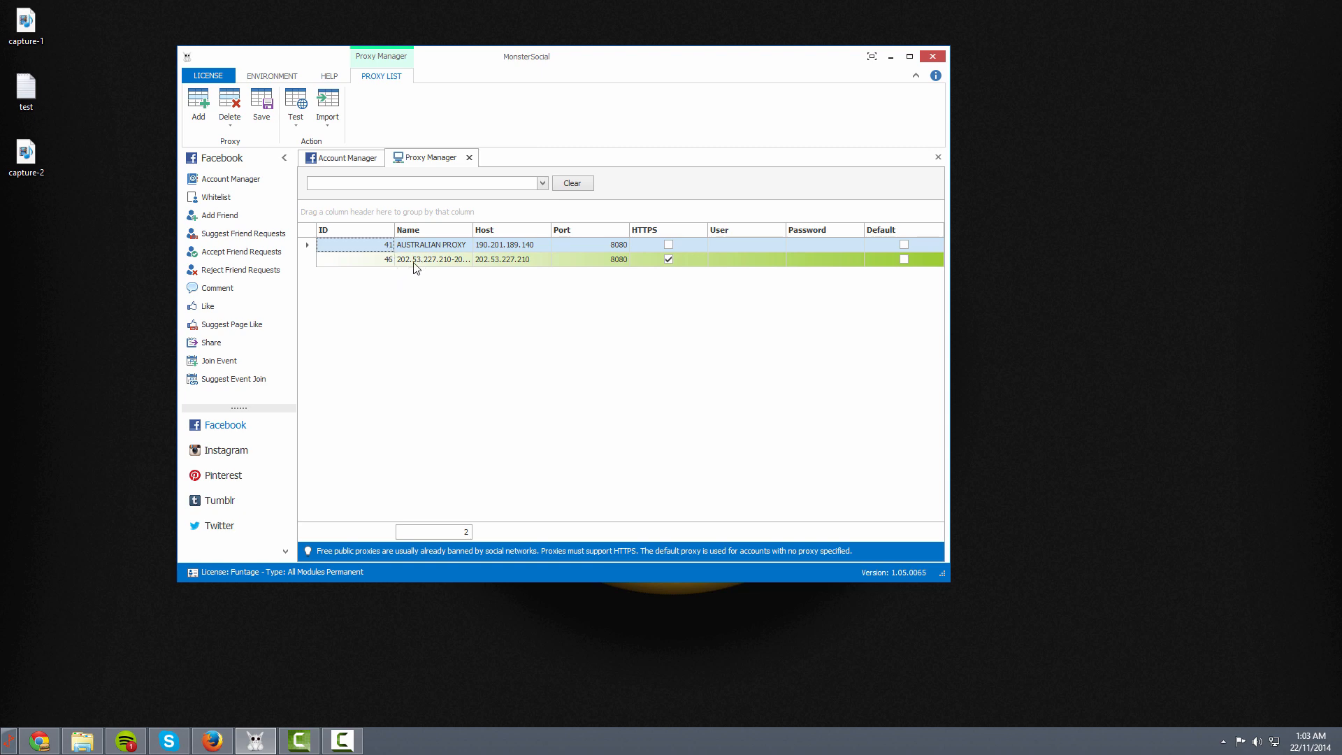
left_click(389, 264)
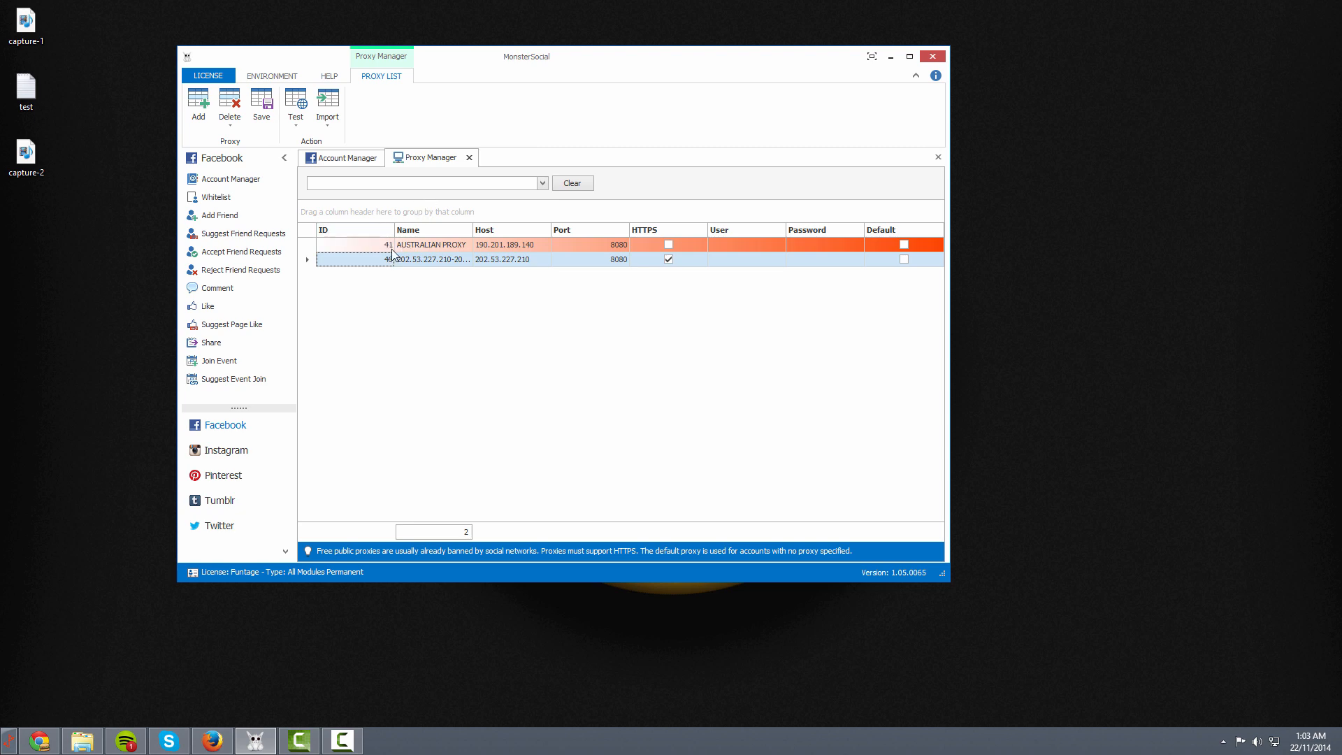
left_click(383, 246)
left_click(389, 264)
left_click(434, 264)
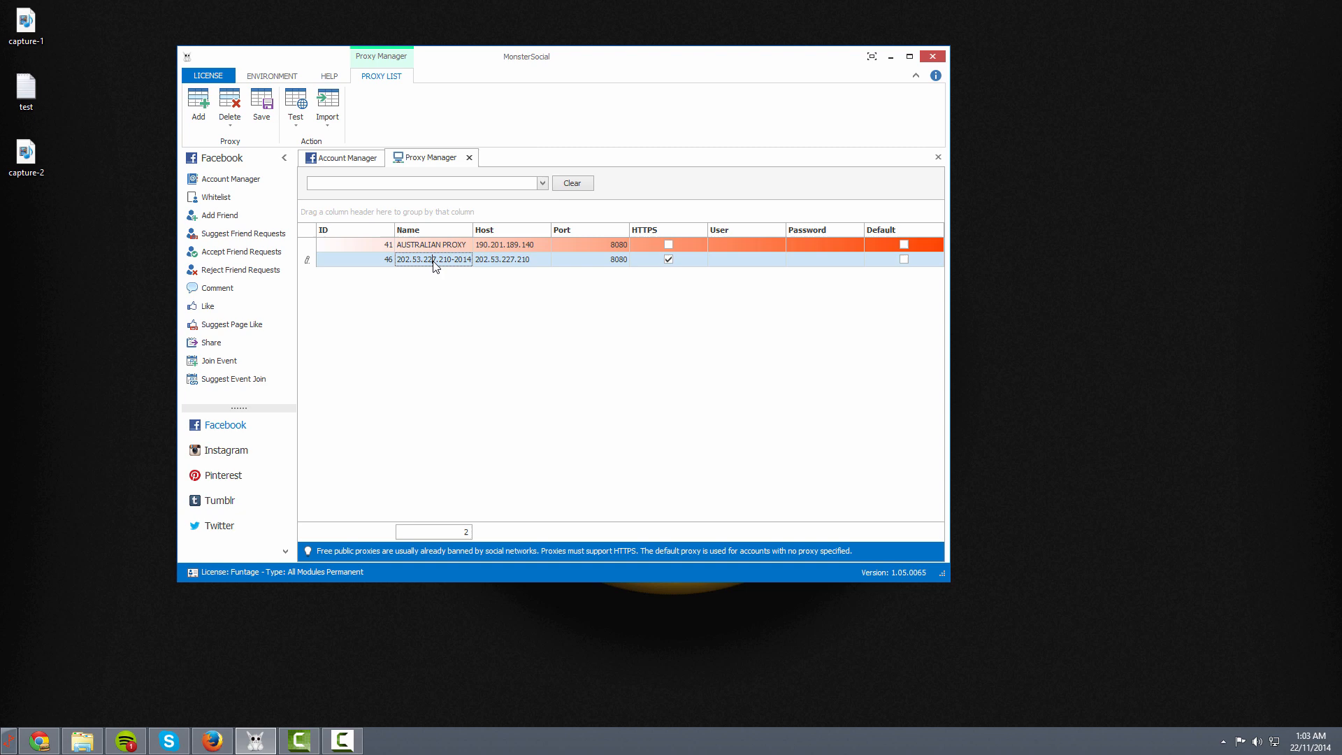
left_click(365, 265)
left_click(302, 122)
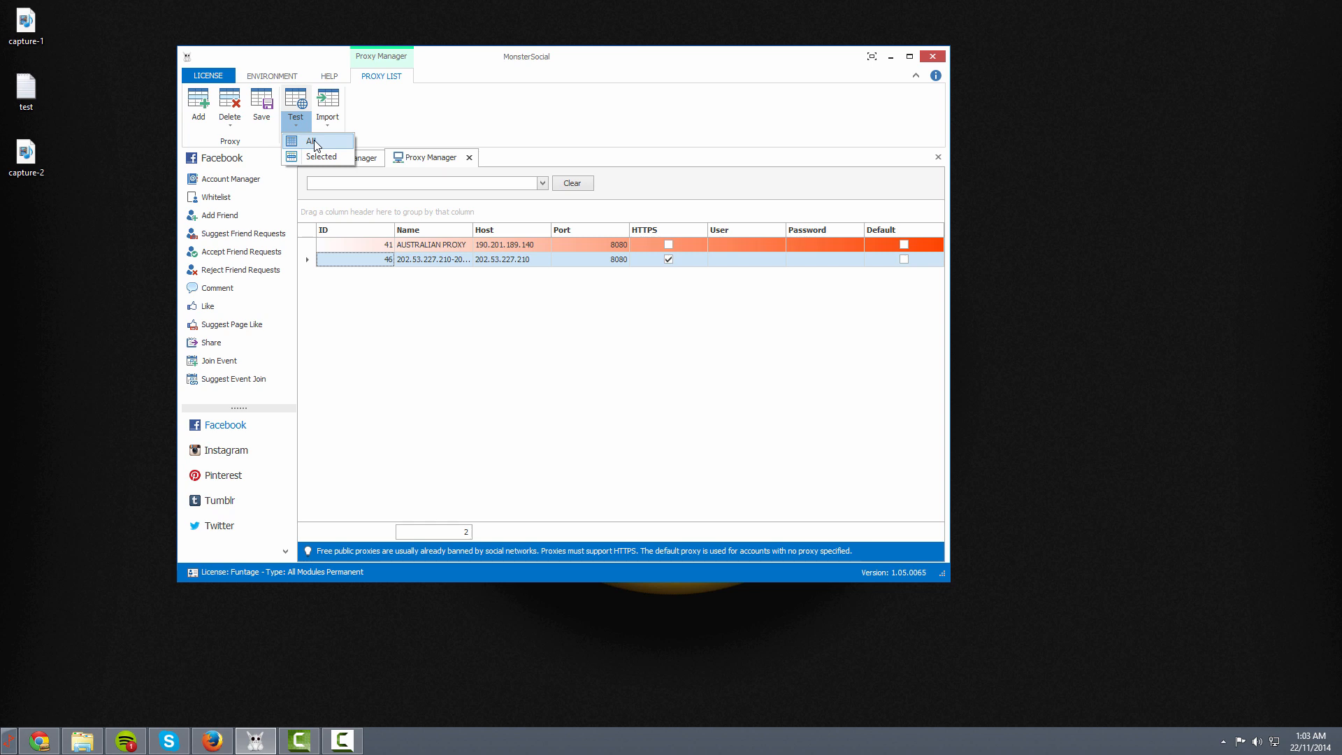
Test all proxies, then review failing AUSTRALIAN PROXY and passing proxy 46
left_click(312, 142)
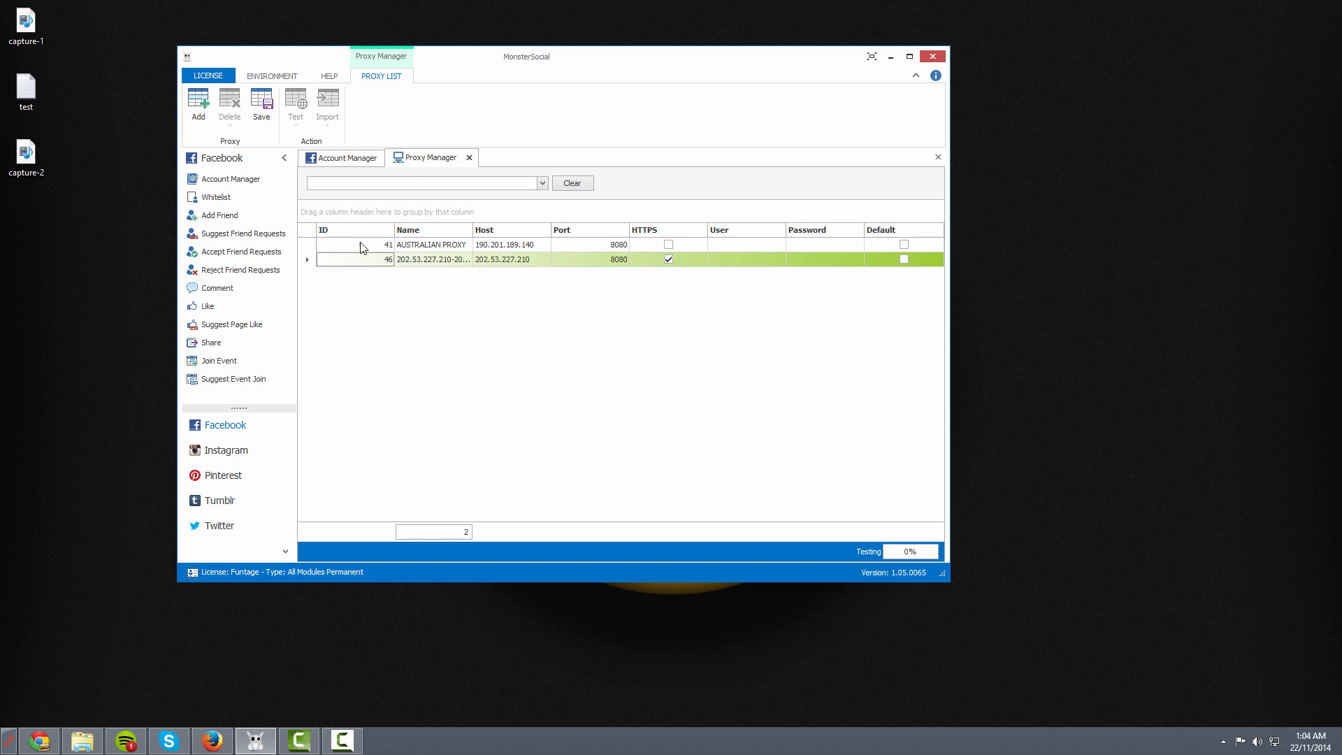
left_click(370, 265)
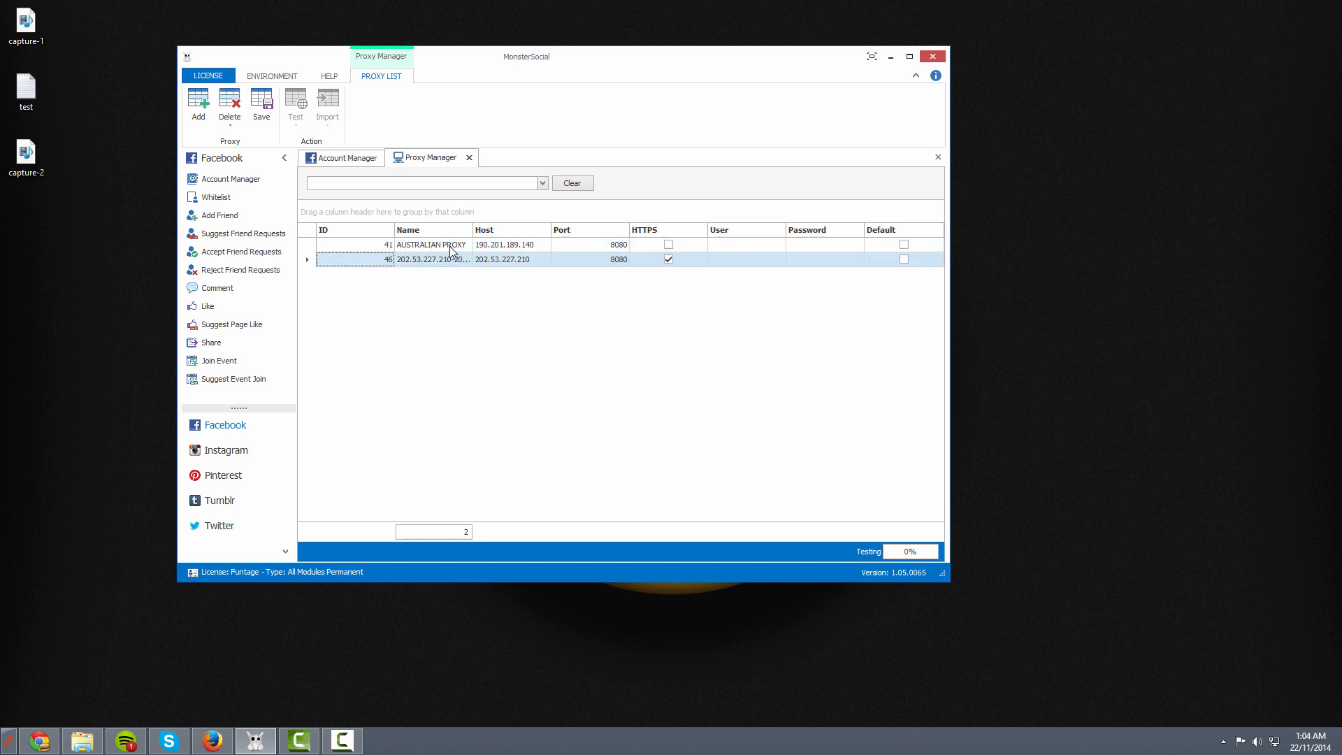
left_click(413, 246)
left_click(386, 261)
left_click(363, 246)
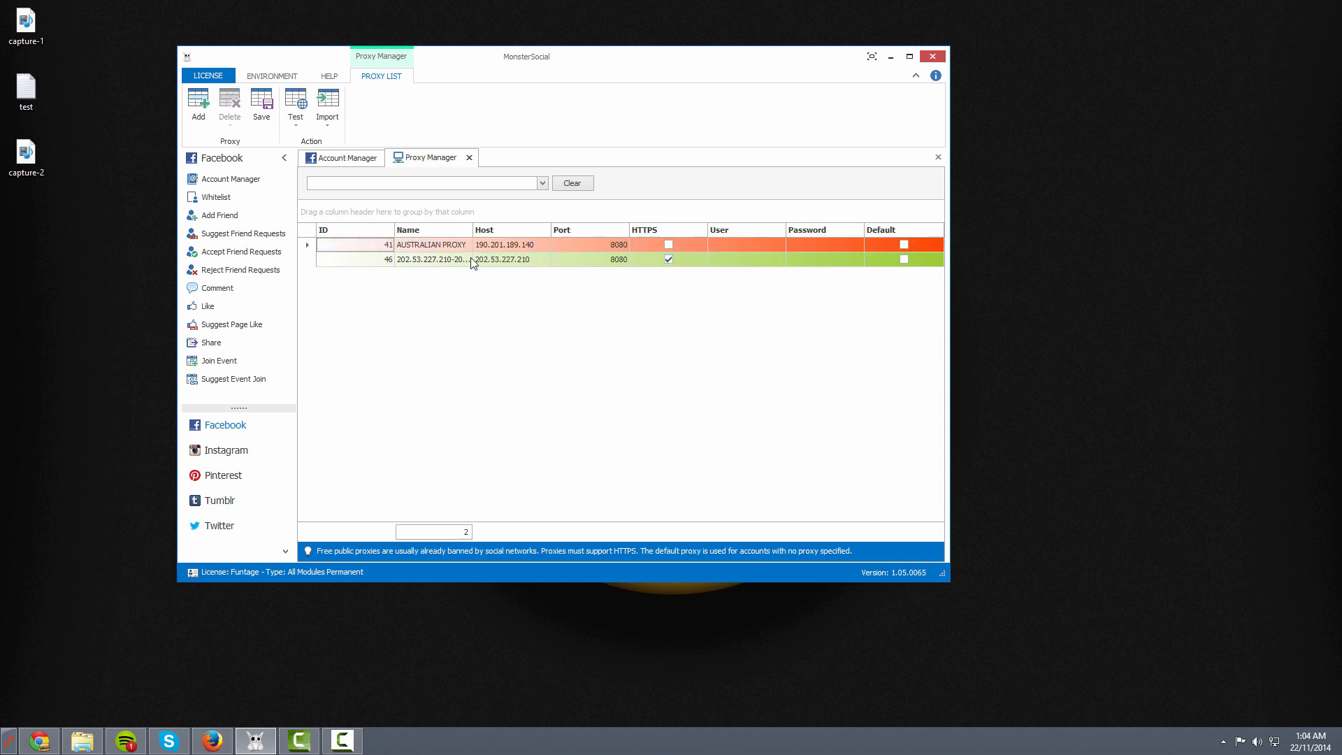
left_click(387, 260)
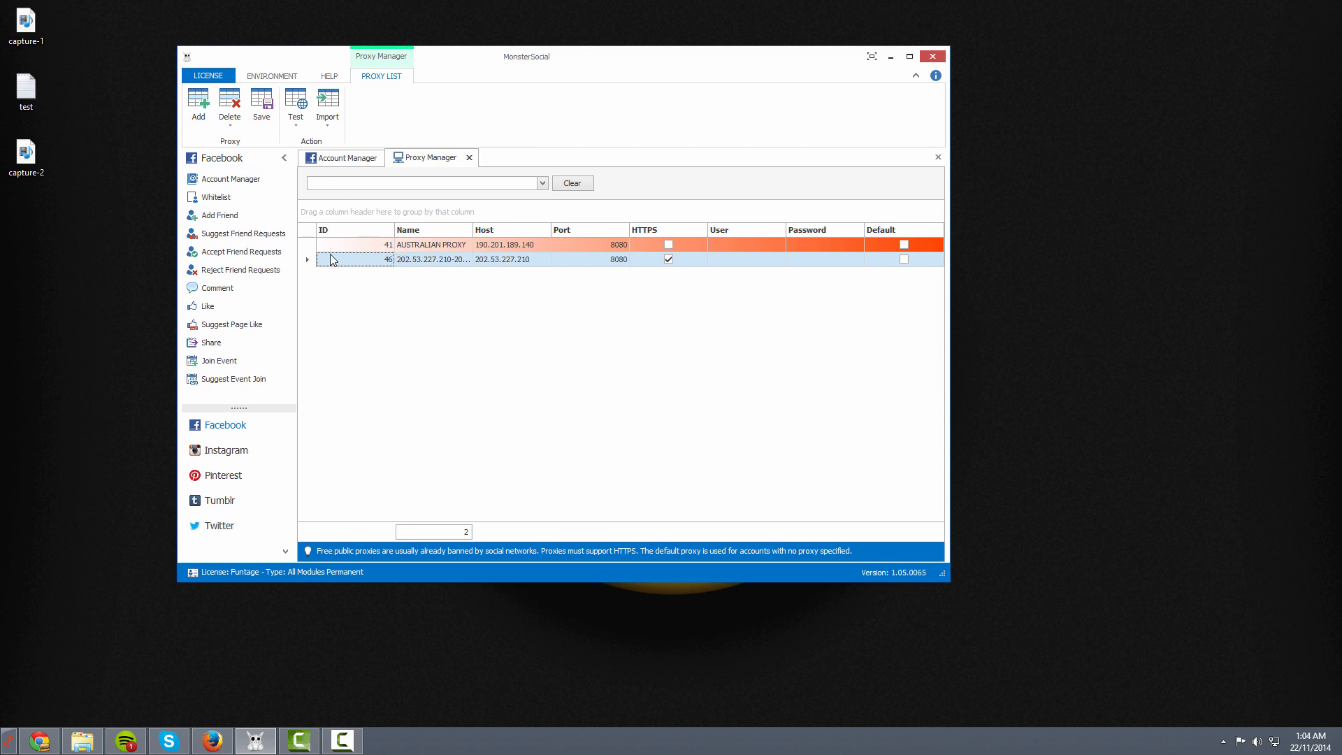
Delete all non-working proxies, save the list, and return to the Account Manager
left_click(230, 129)
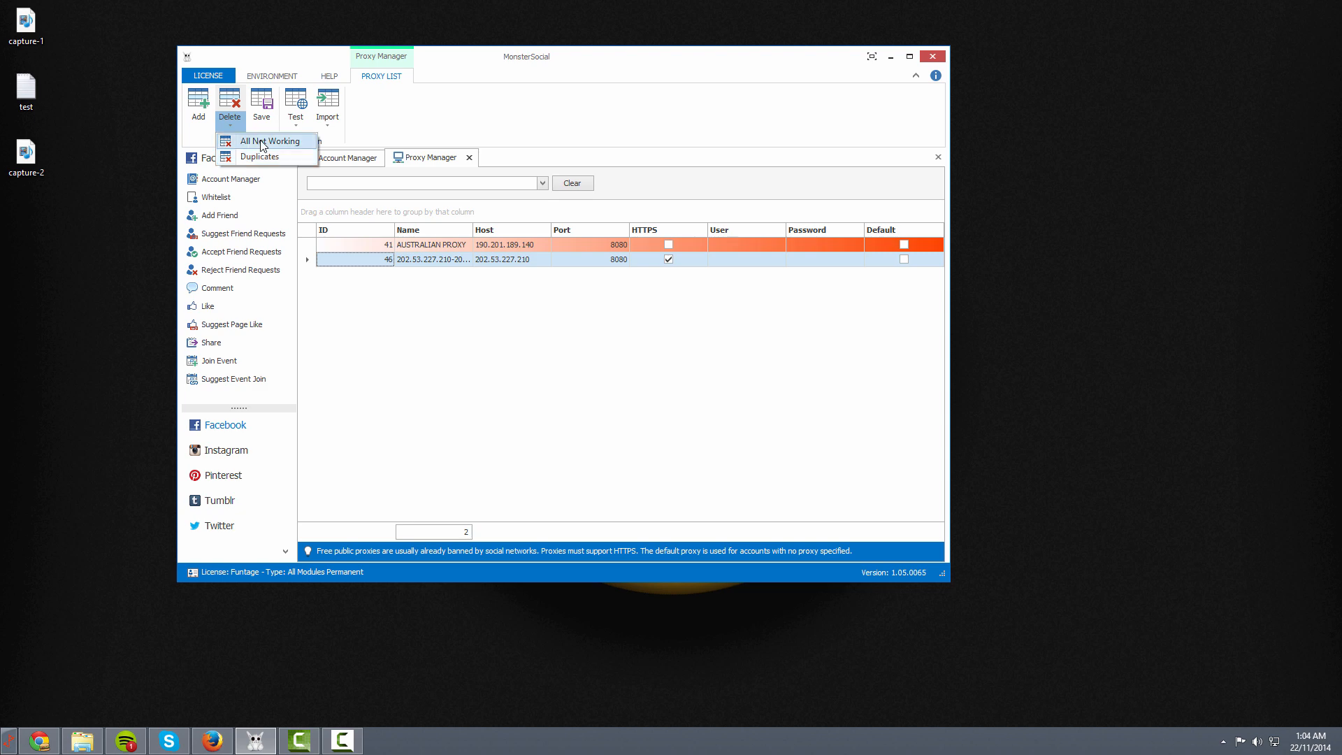
left_click(262, 142)
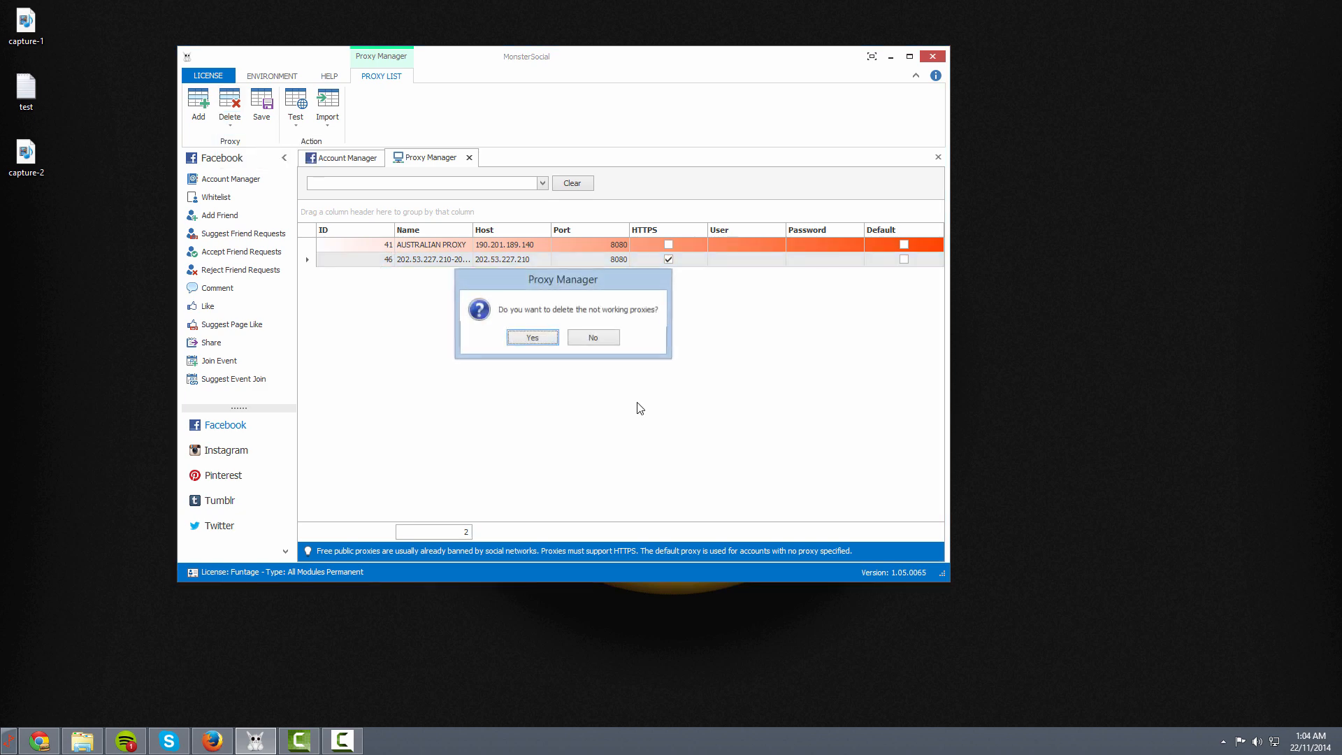
left_click(546, 338)
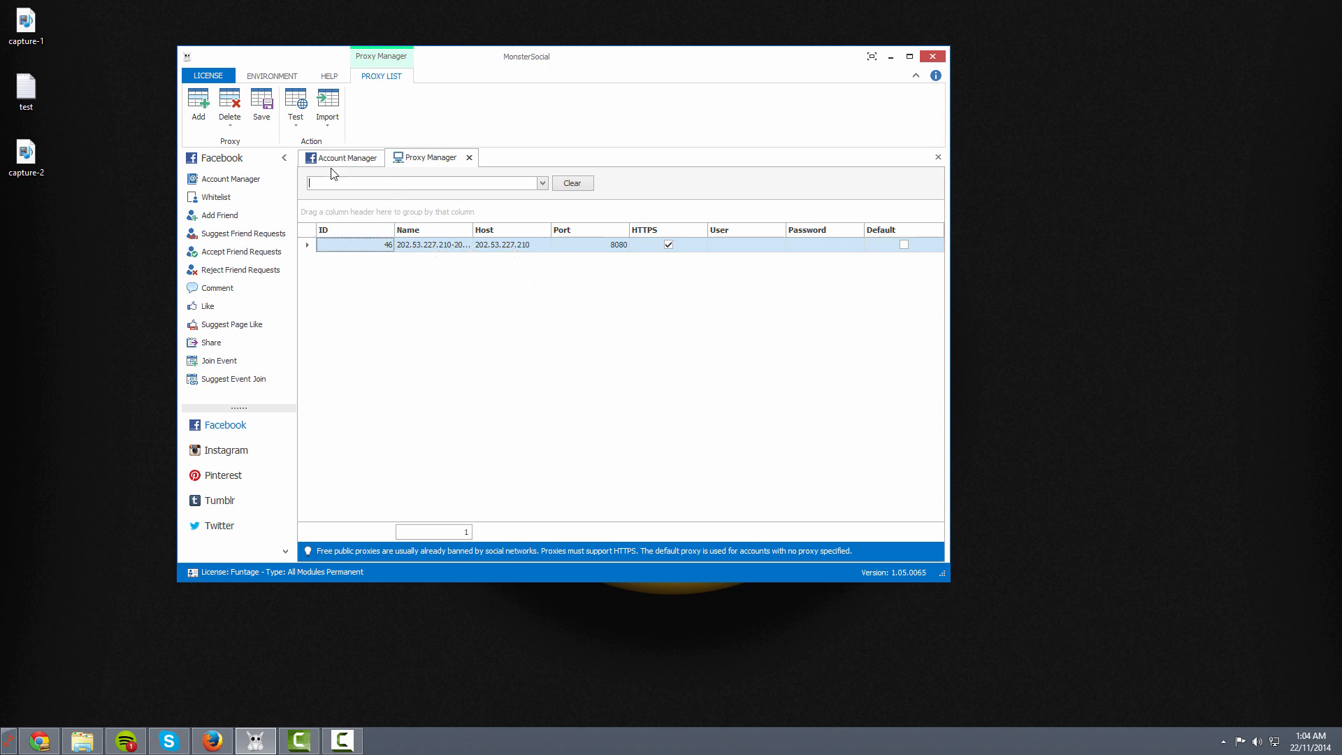
left_click(265, 104)
left_click(470, 157)
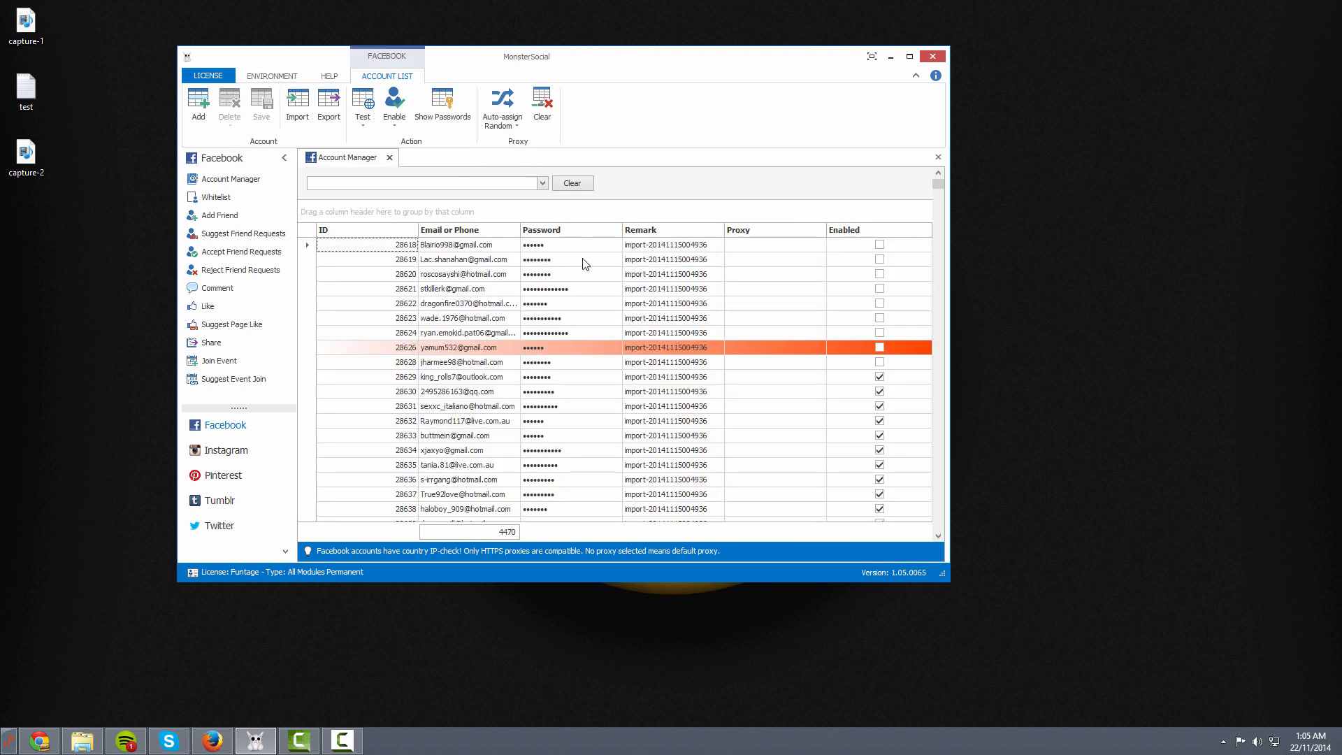
left_click(381, 380)
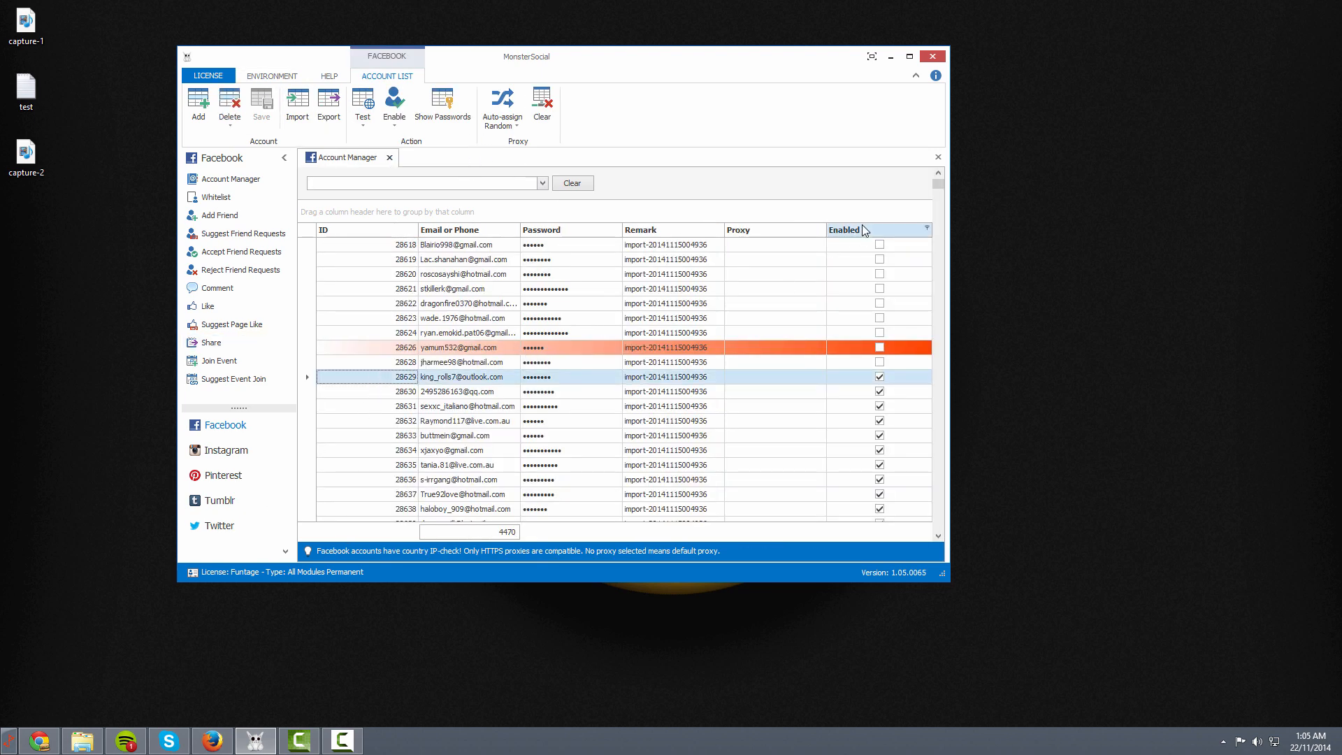
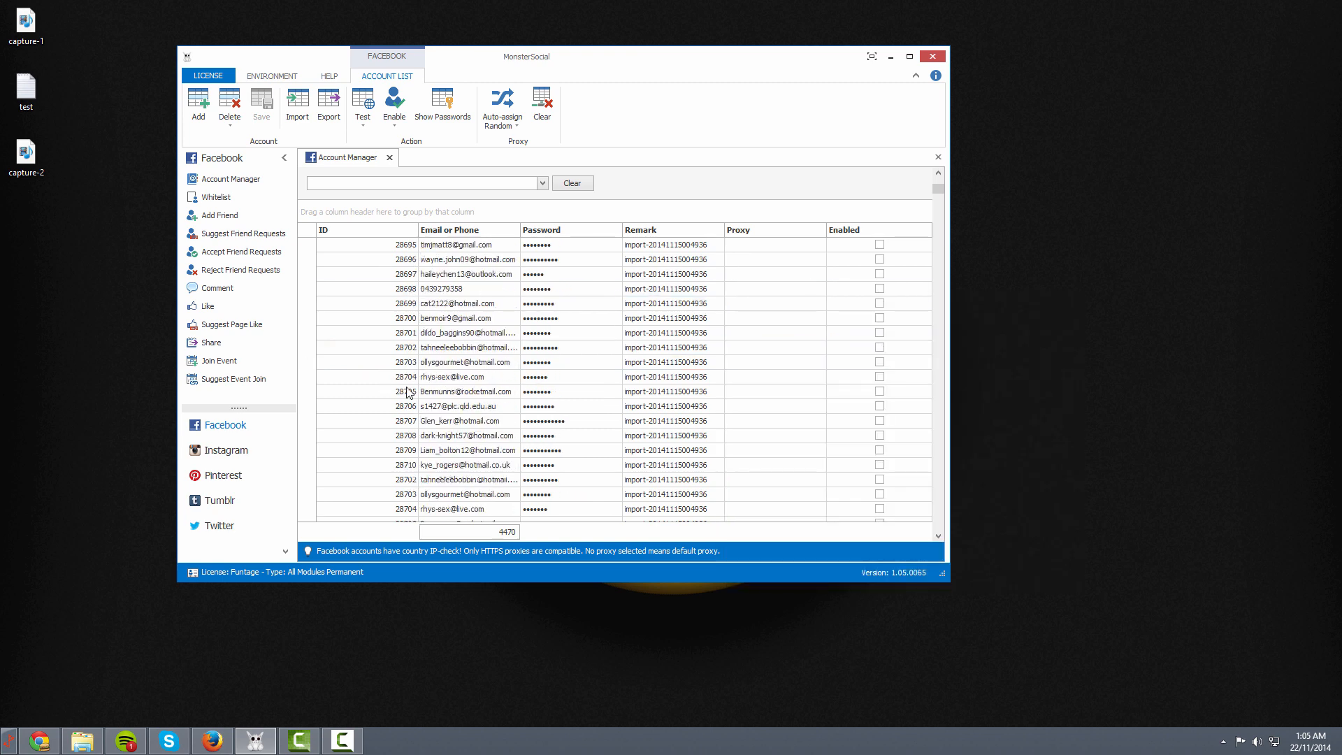
scroll(400, 424, "down", 20)
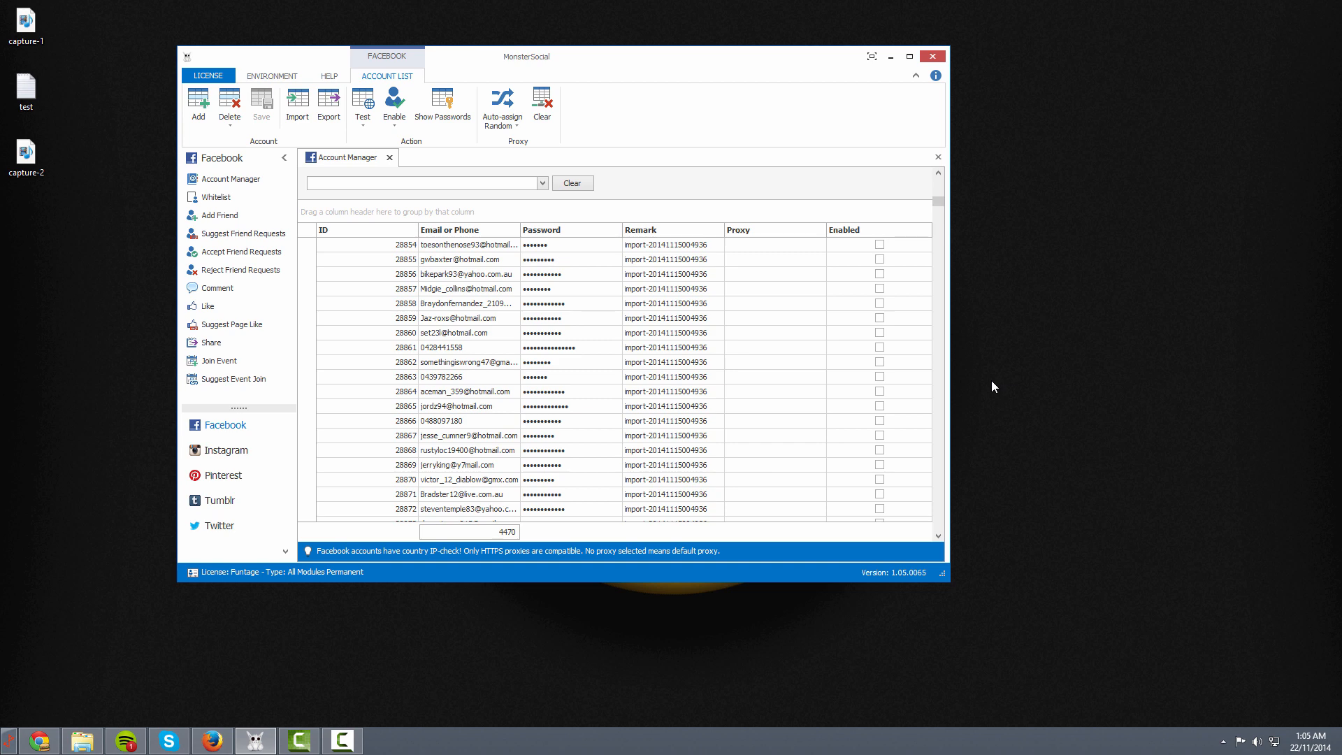
Look over an Instagram account's available proxies, then close the Instagram account list
left_click(202, 451)
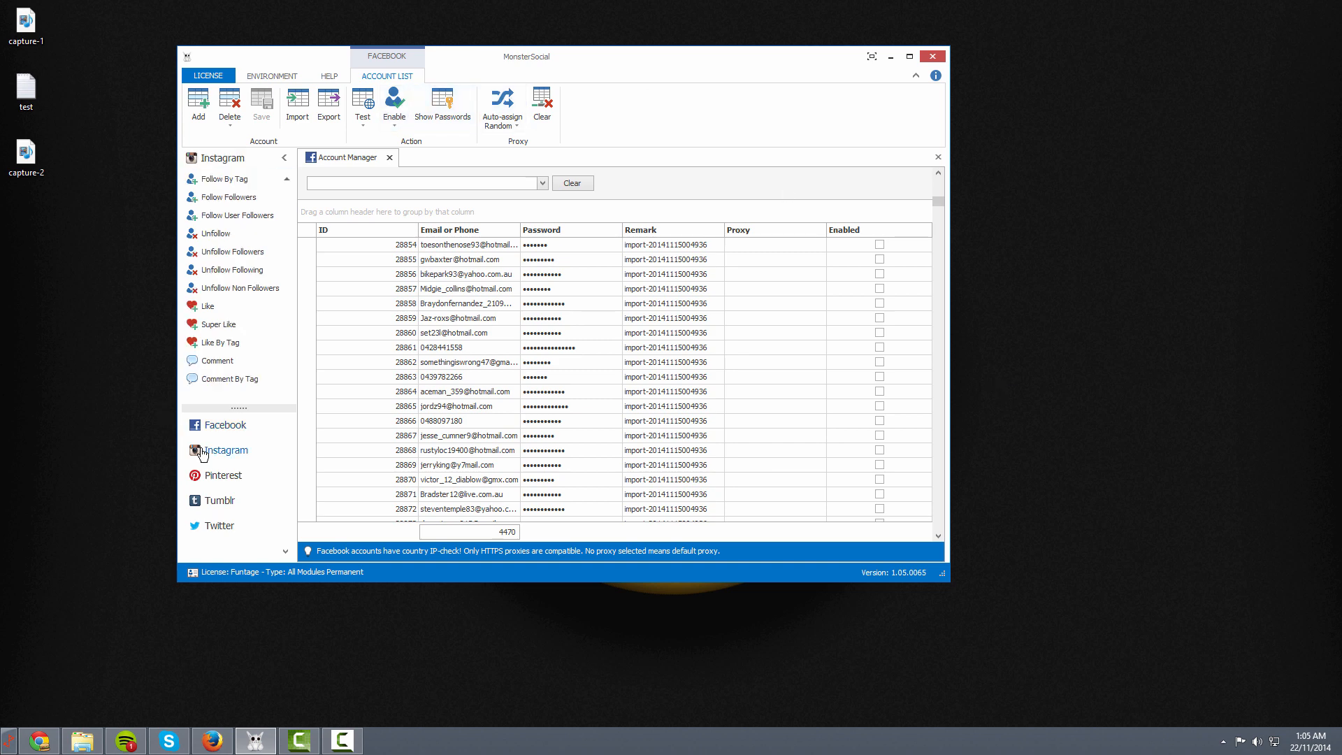
scroll(222, 189, "up", 3)
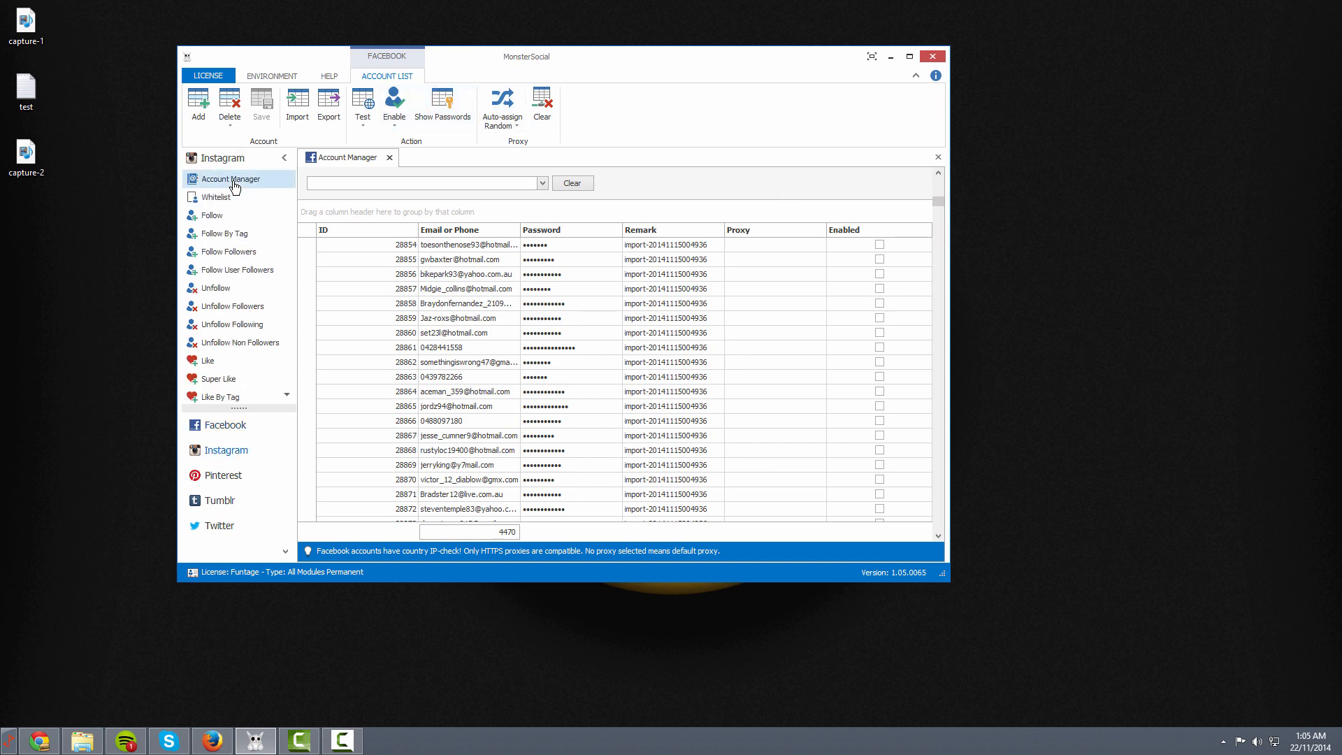
left_click(234, 182)
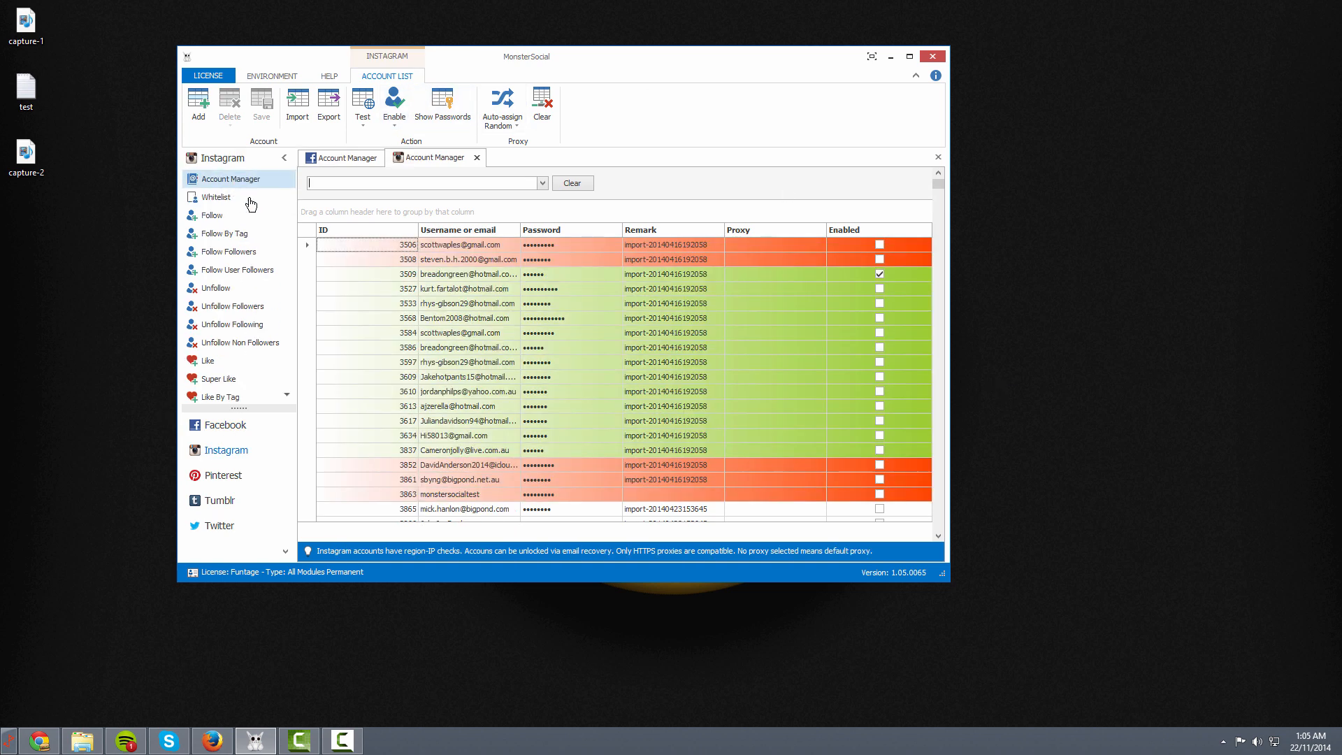
left_click(752, 288)
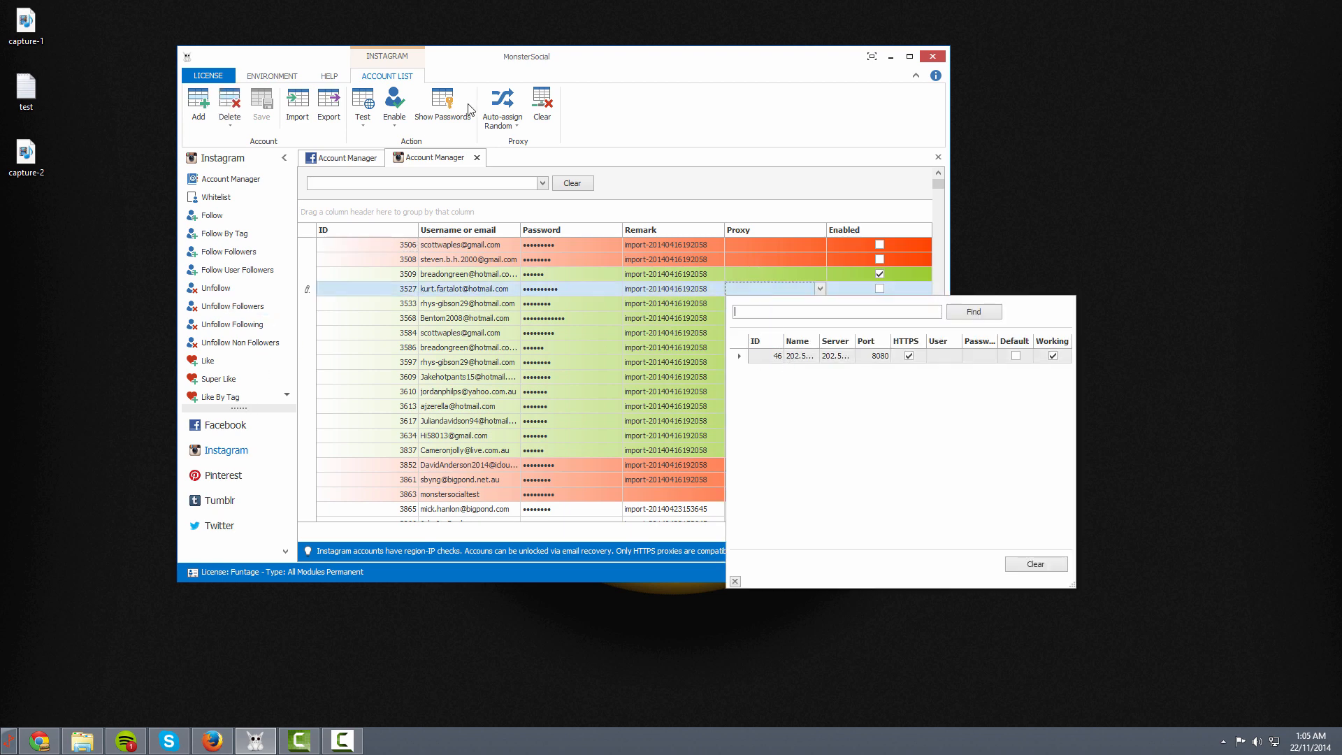
left_click(476, 157)
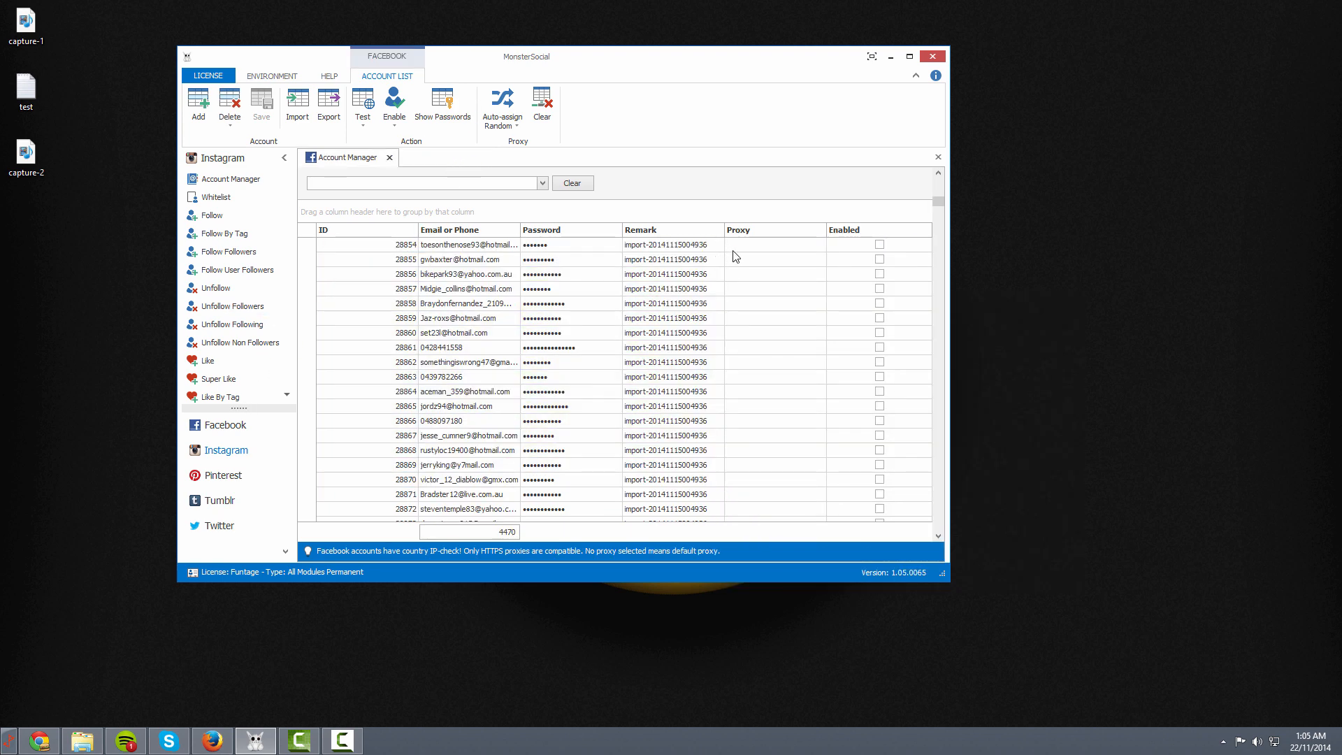
Assign the 202.53.227.210 HTTPS proxy to the seventh Facebook account, then bring up the Test options
scroll(713, 329, "down", 12)
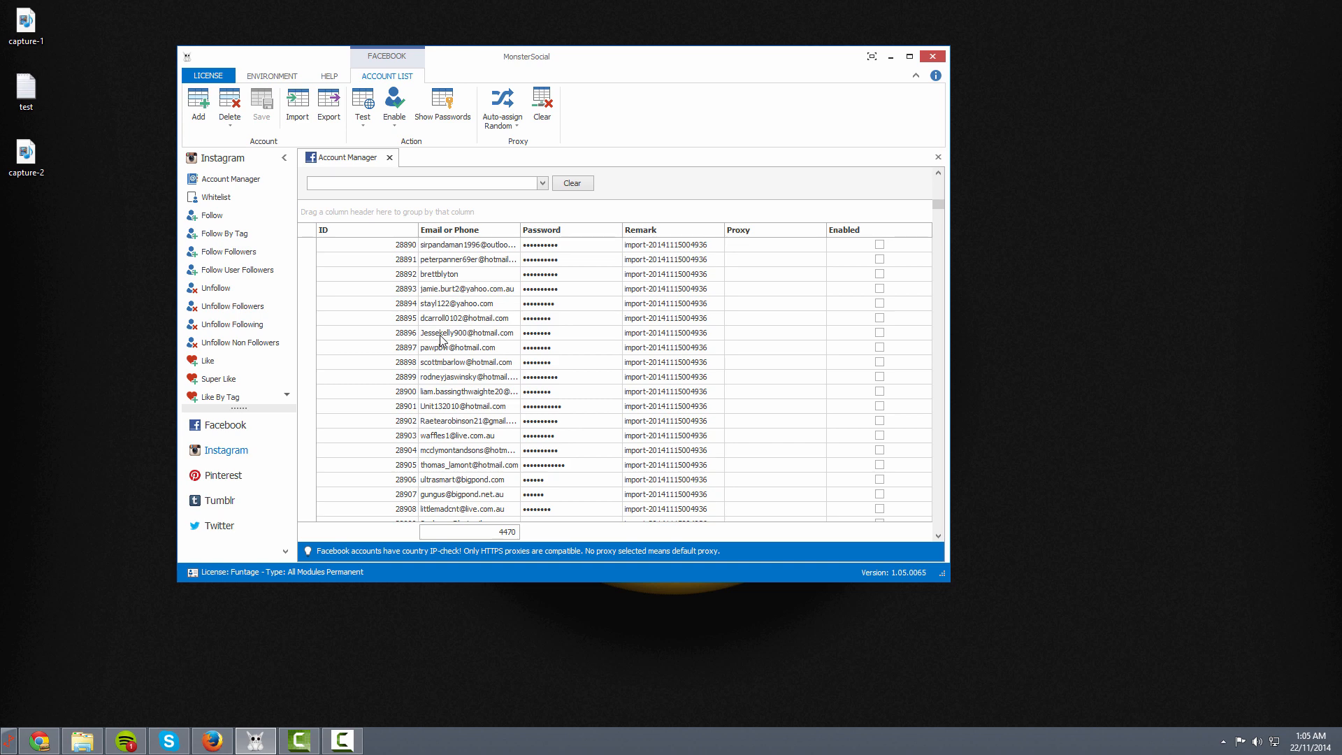
left_click(742, 335)
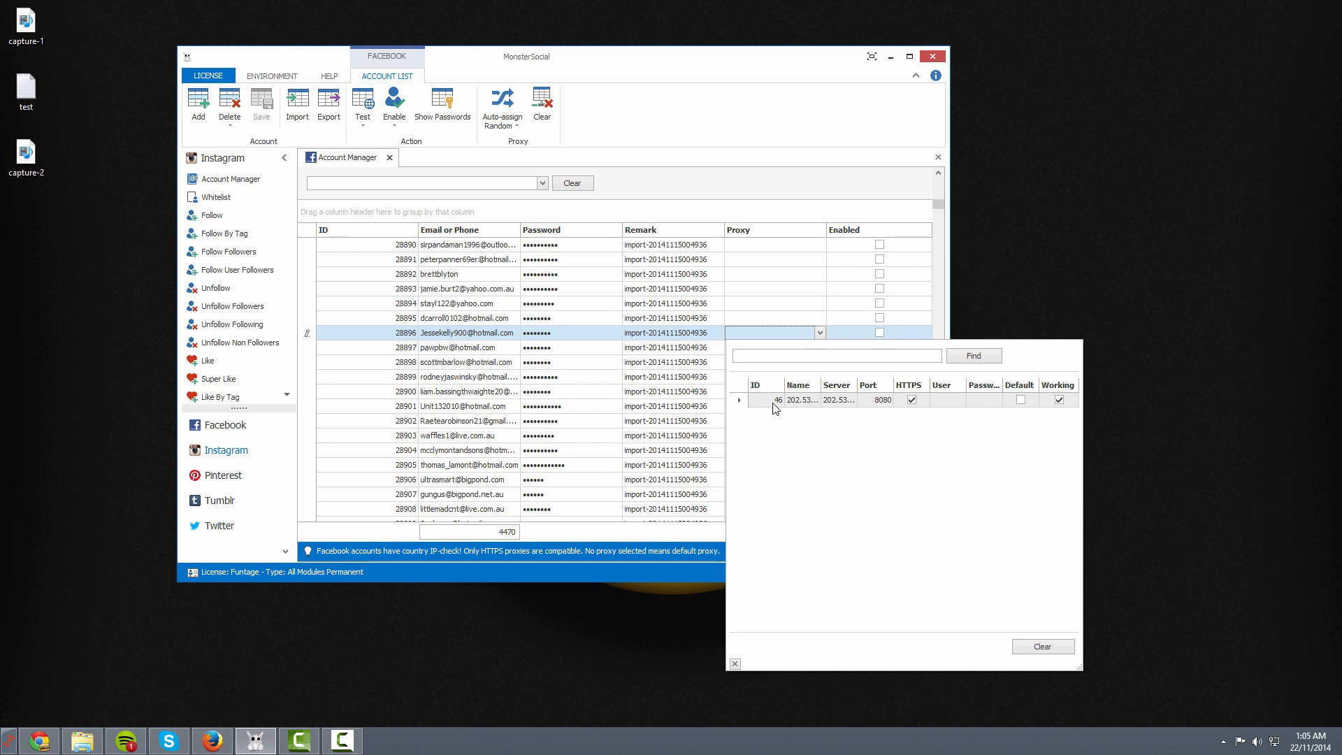
left_click(791, 404)
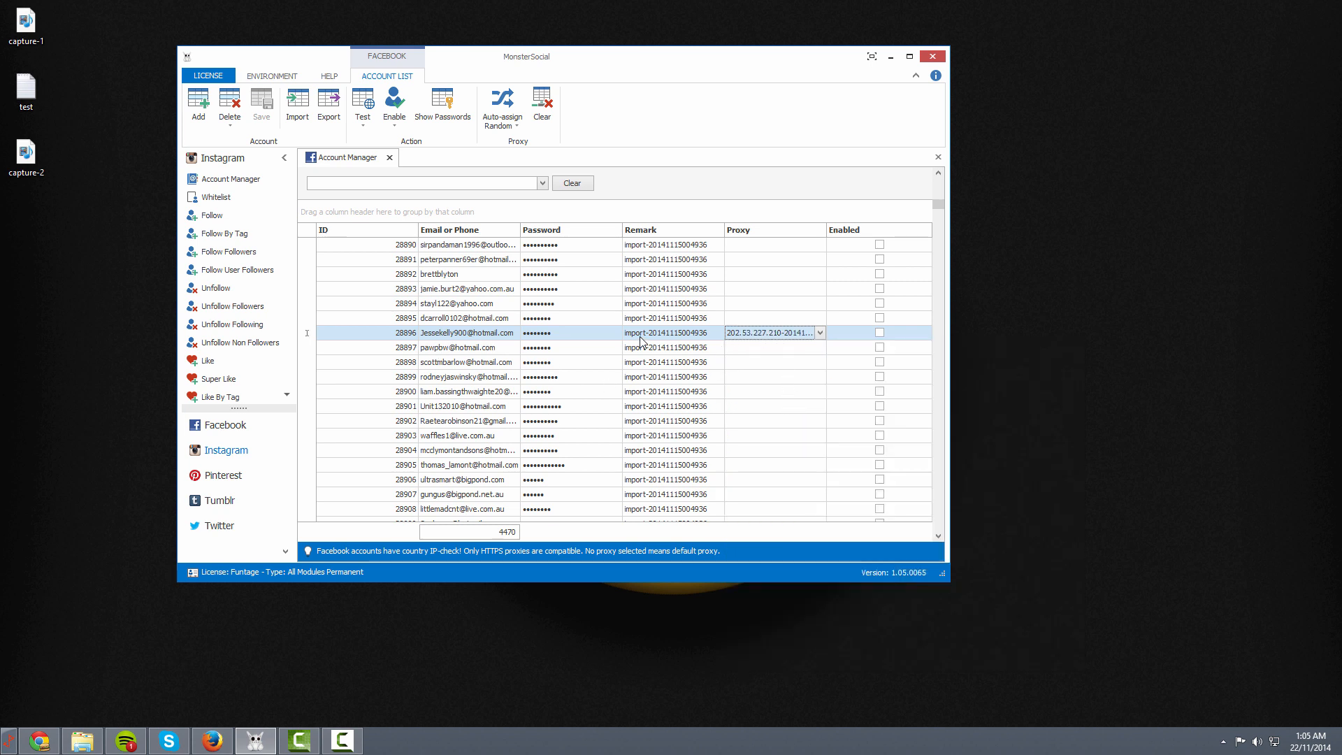
left_click(396, 333)
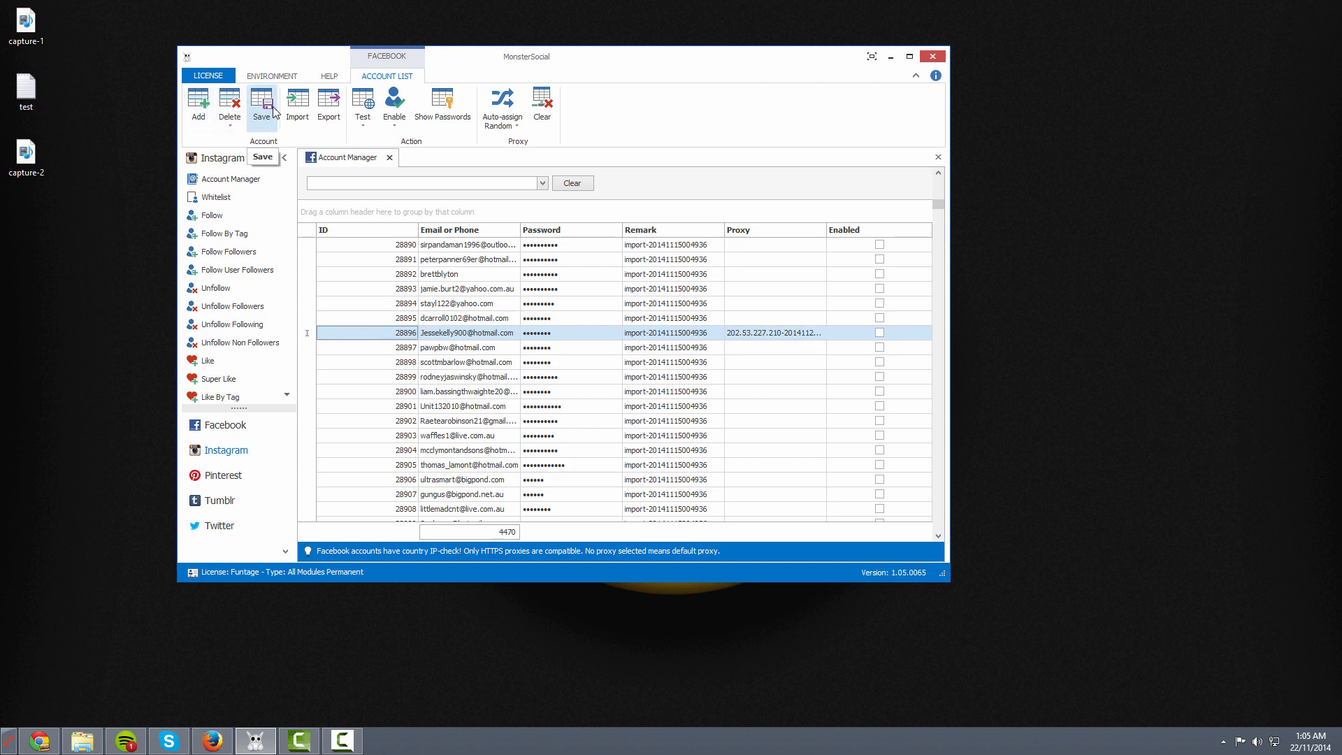
left_click(363, 120)
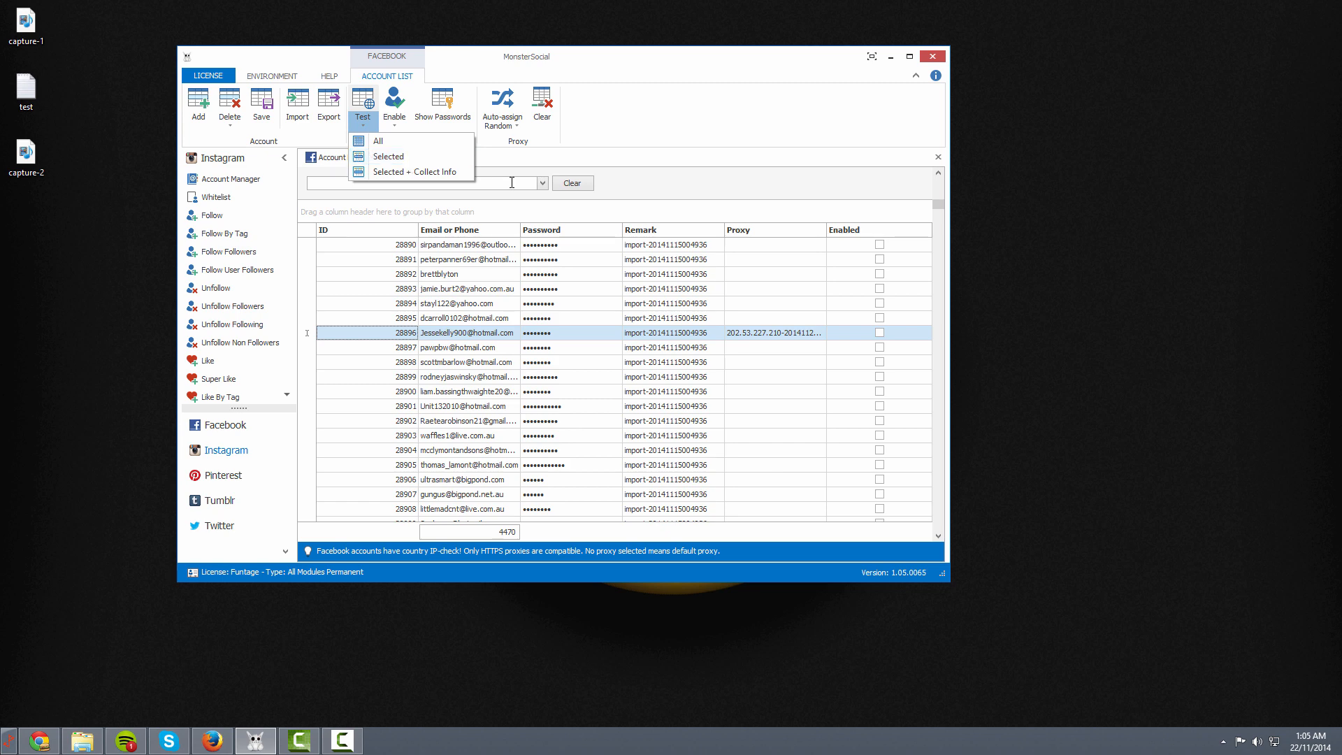
Dismiss the Test options and select account 28896's Email cell
left_click(468, 334)
left_click(457, 335)
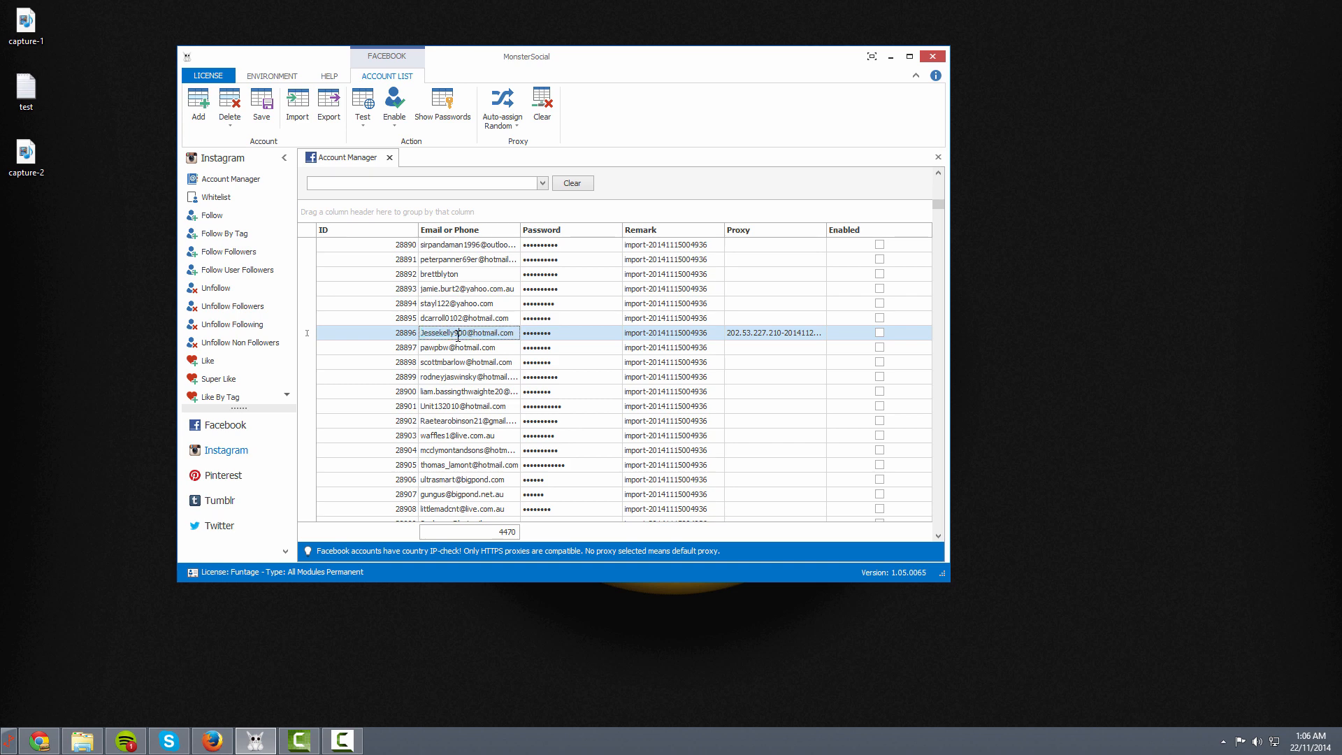
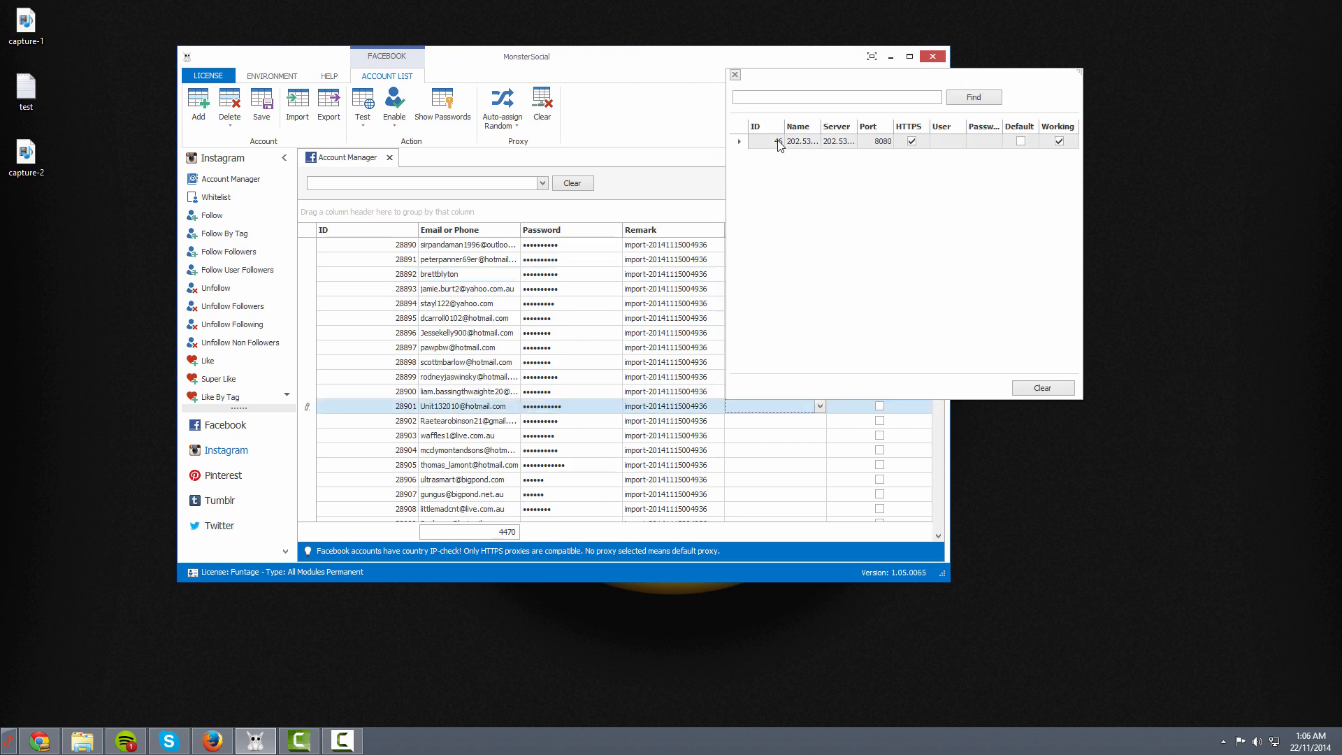
Assign the 202.53.227.210 proxy to the selected account, then bring up the random auto-assign options
double_click(780, 141)
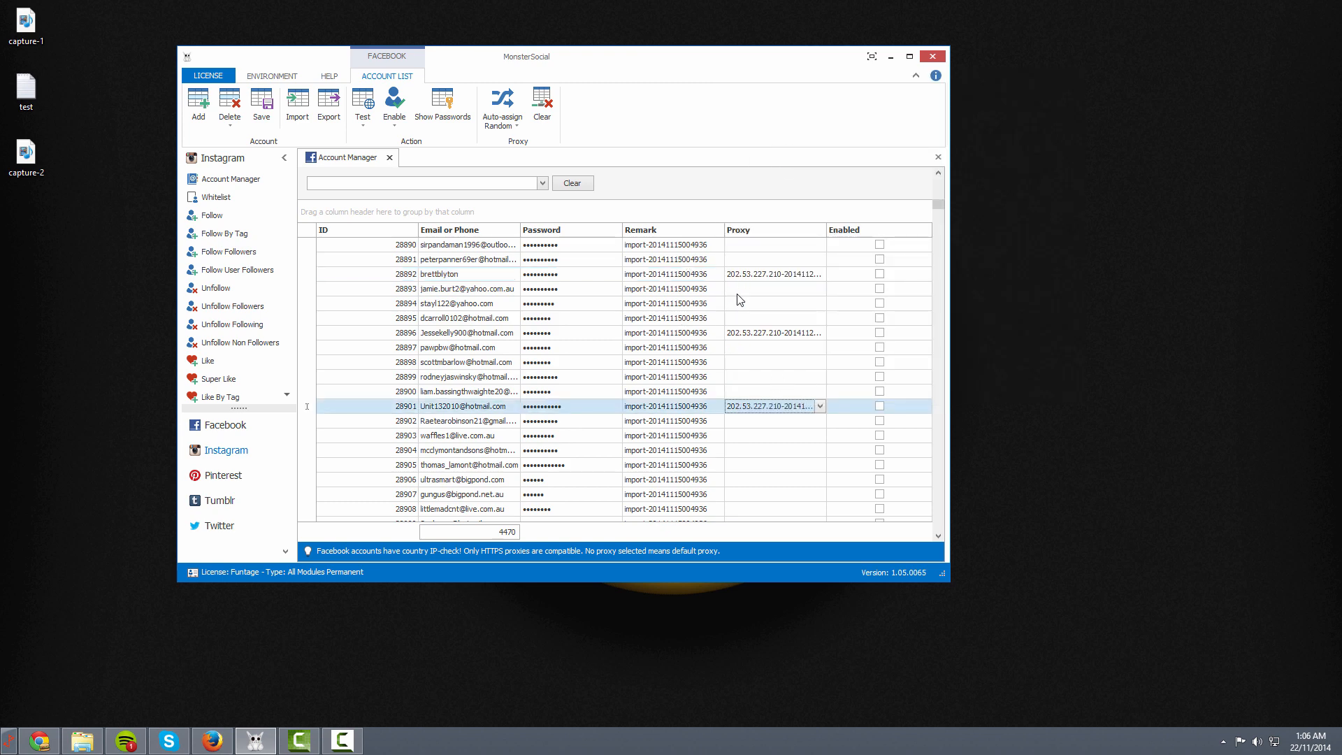
left_click(512, 130)
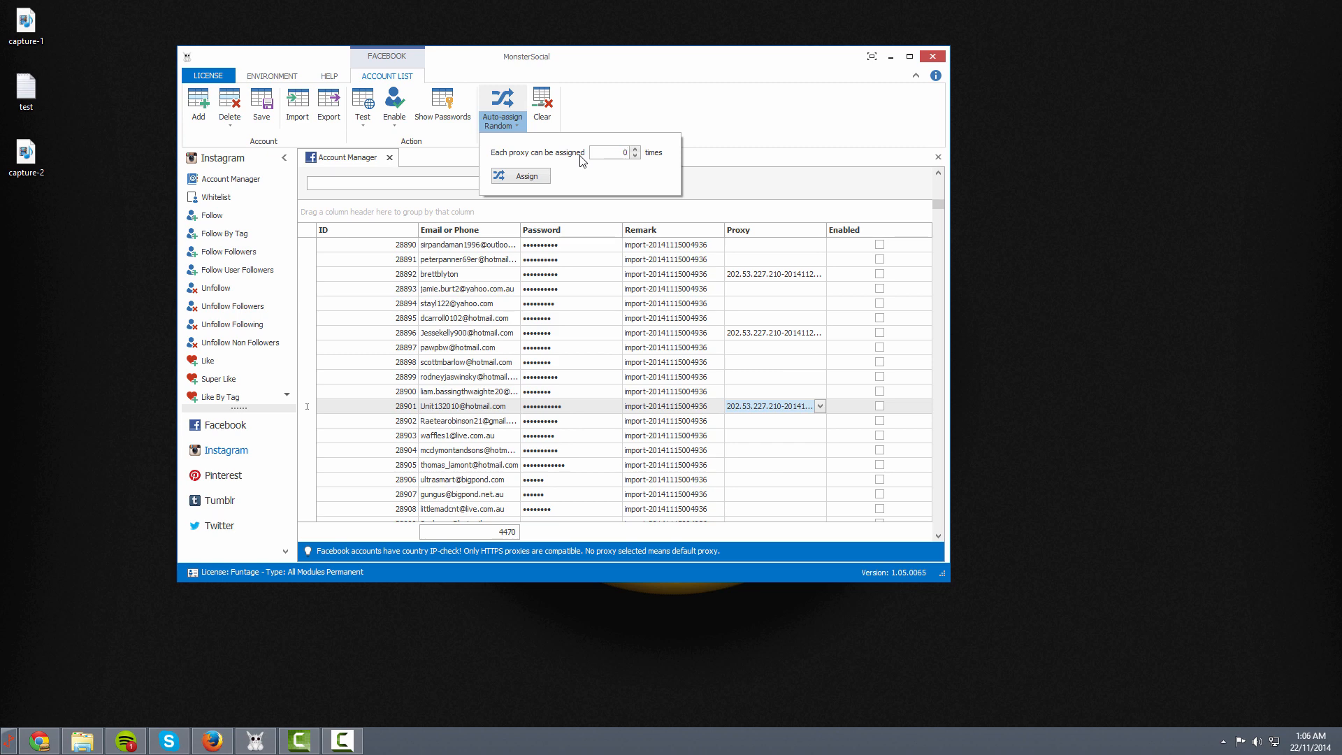
Randomly auto-assign proxies to all accounts, clearing old ones, then select the per-proxy limit value
left_click(526, 177)
left_click(540, 340)
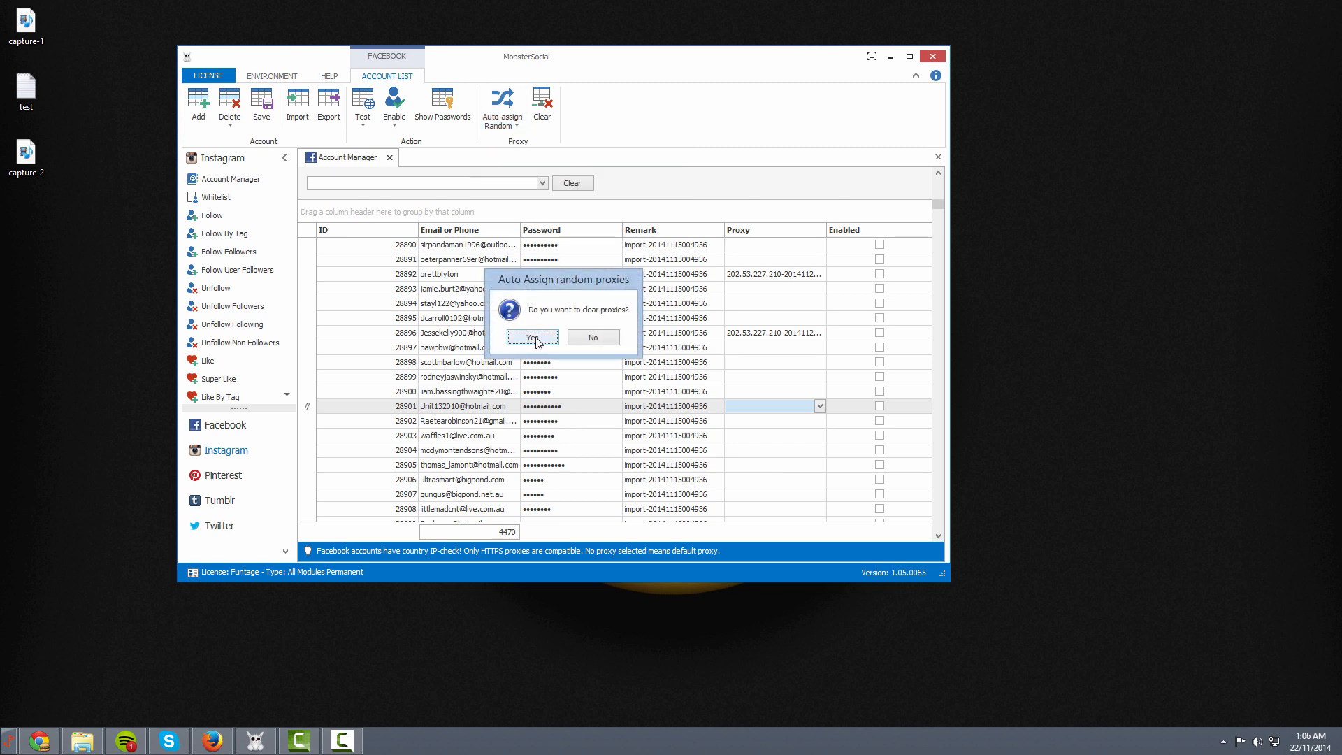
left_click_drag(937, 208, 930, 239)
left_click(497, 123)
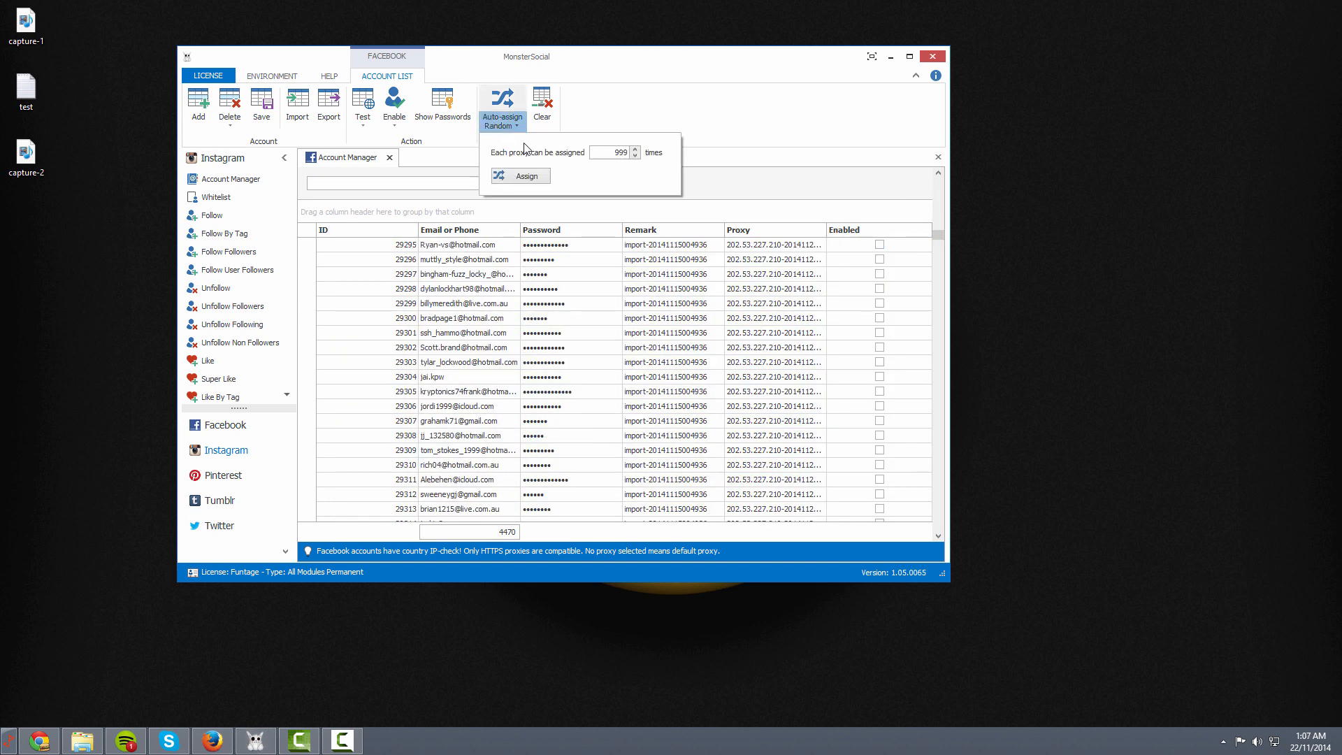
double_click(616, 151)
Close the auto-assign options and clear the proxies from every account, confirming with Yes
left_click(632, 114)
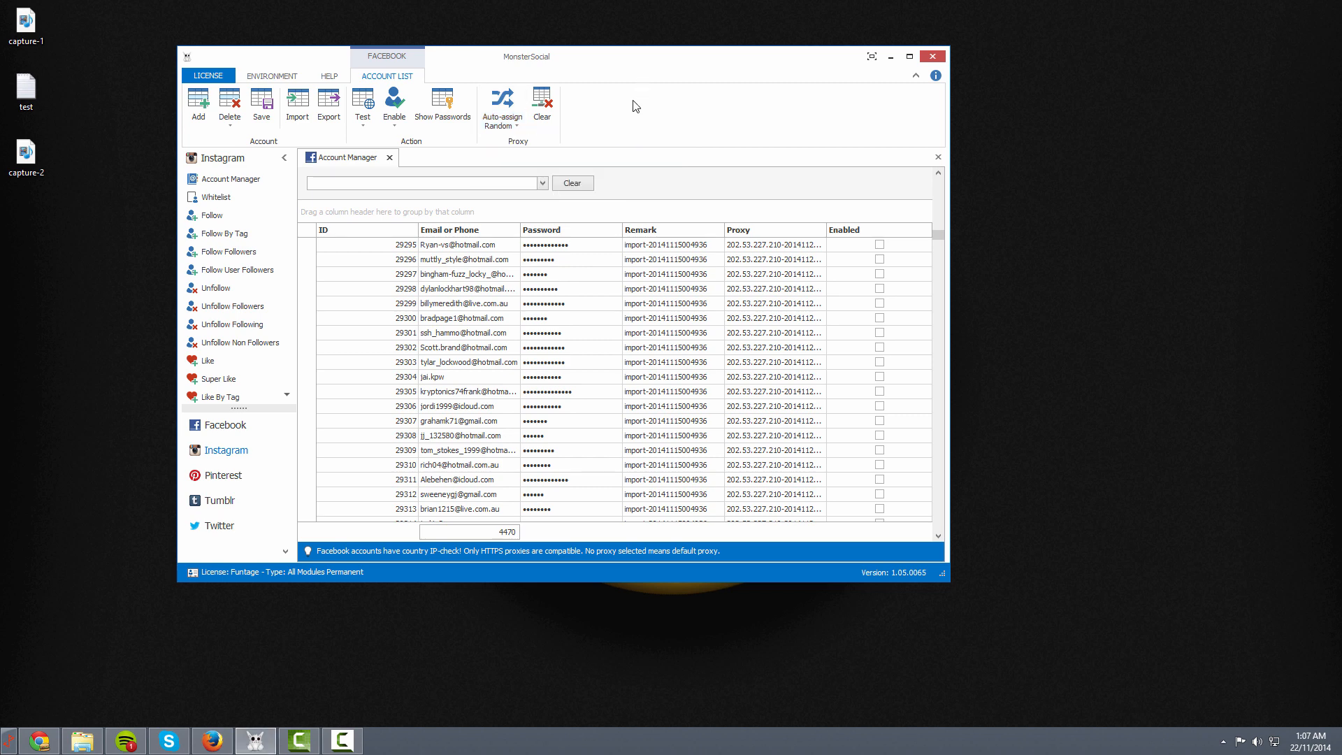
left_click(543, 107)
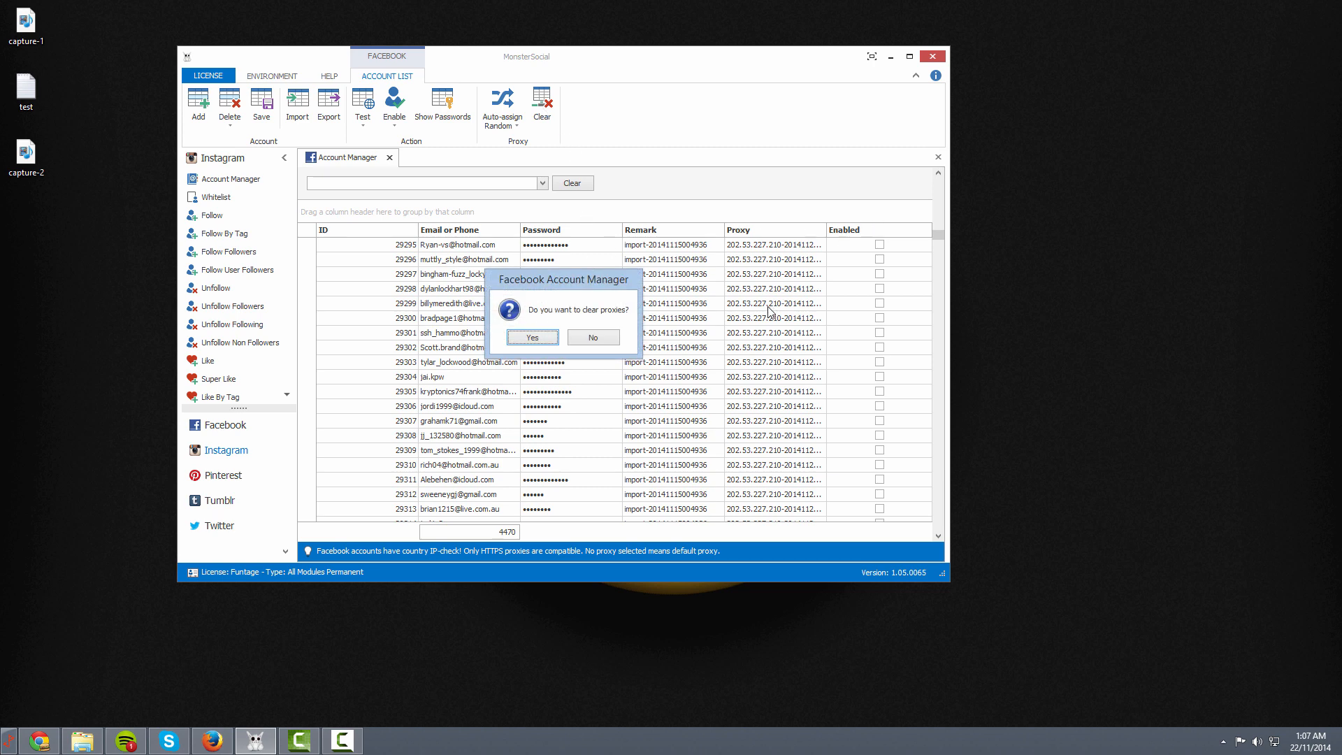
left_click(533, 337)
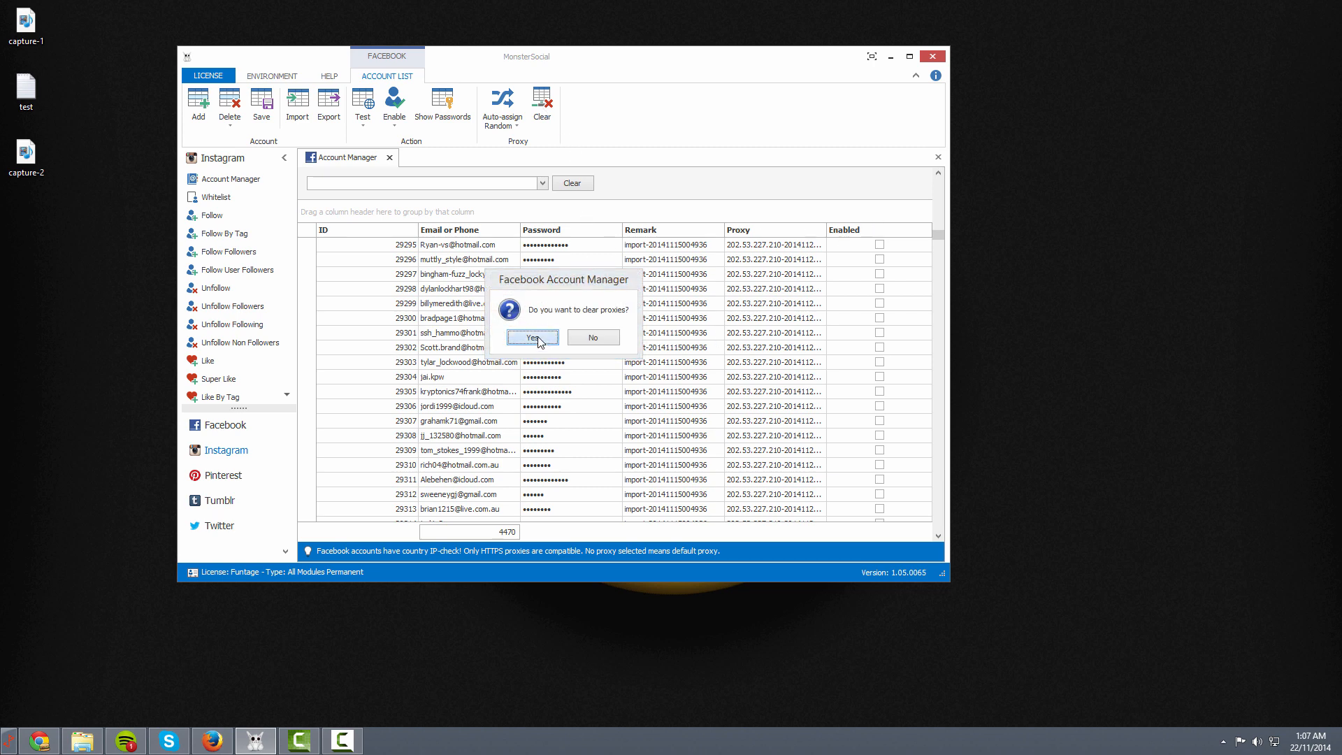
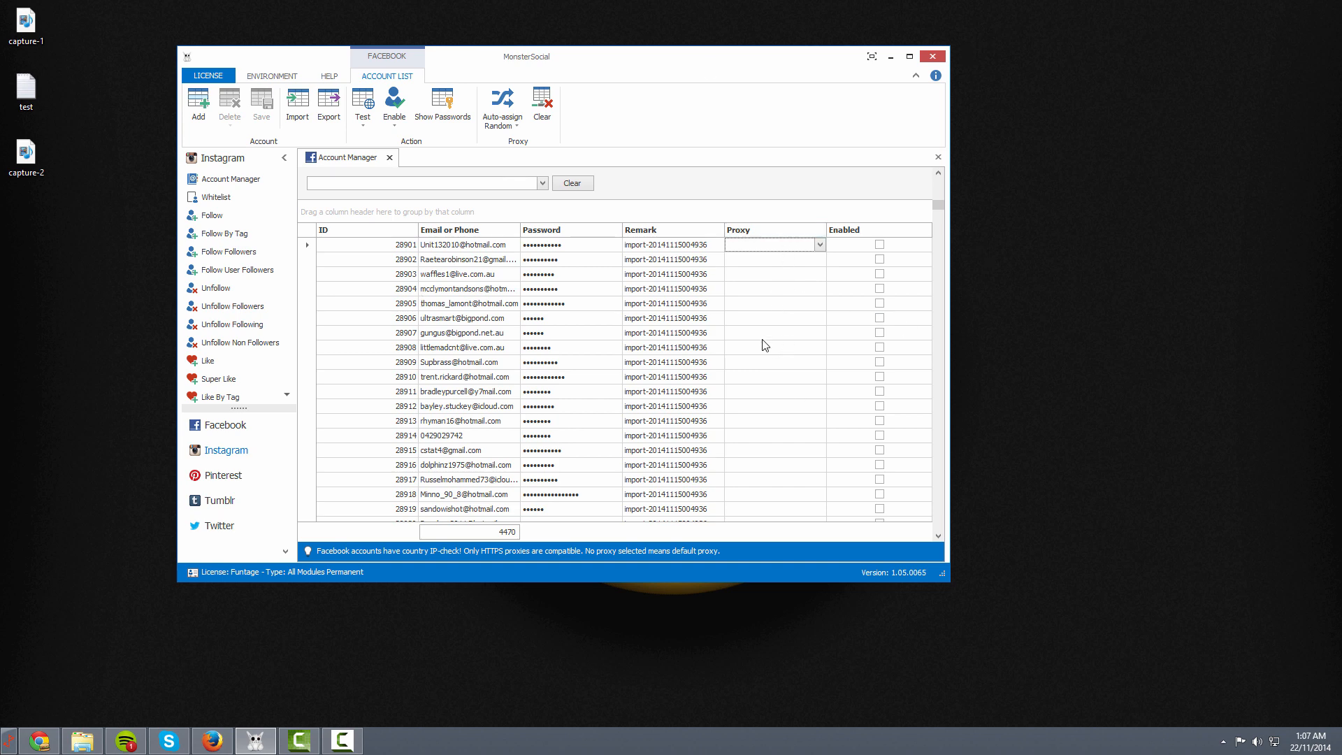
Show the Facebook feature list and the ENVIRONMENT ribbon's connection and view options
left_click(224, 425)
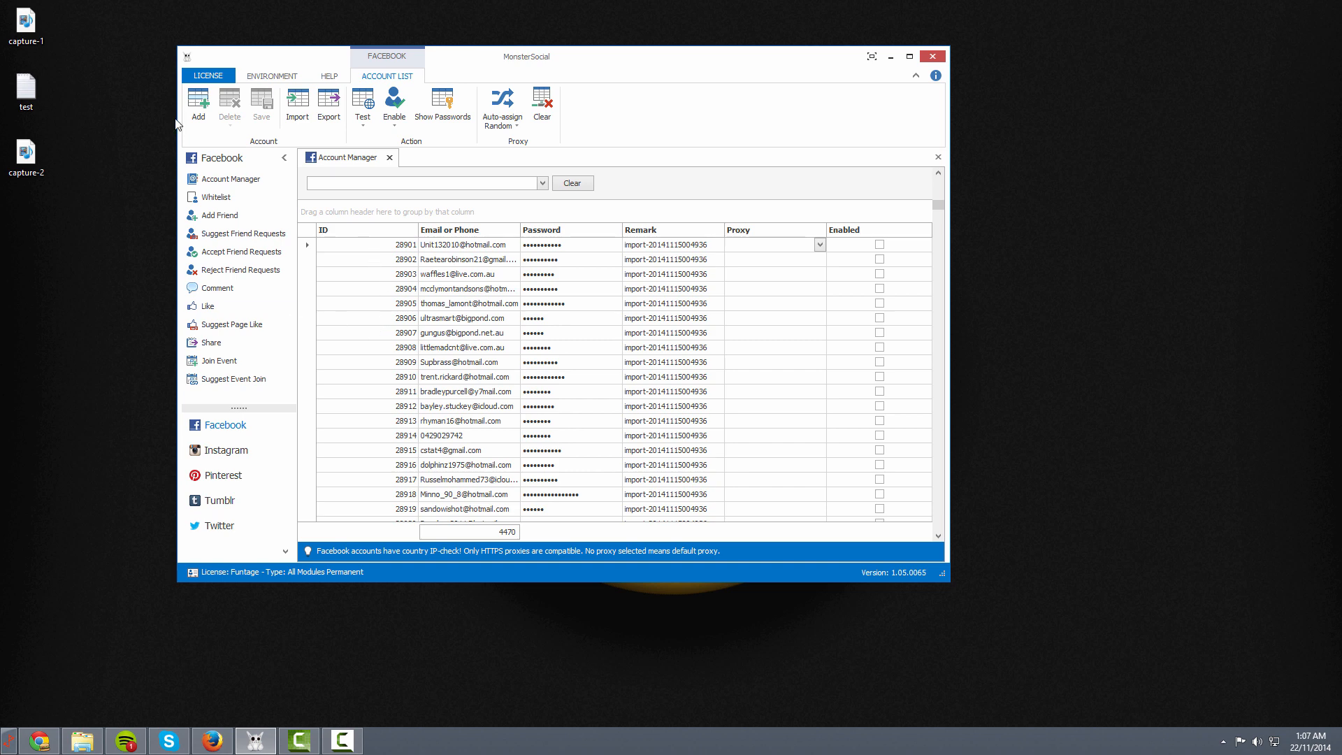
left_click(272, 76)
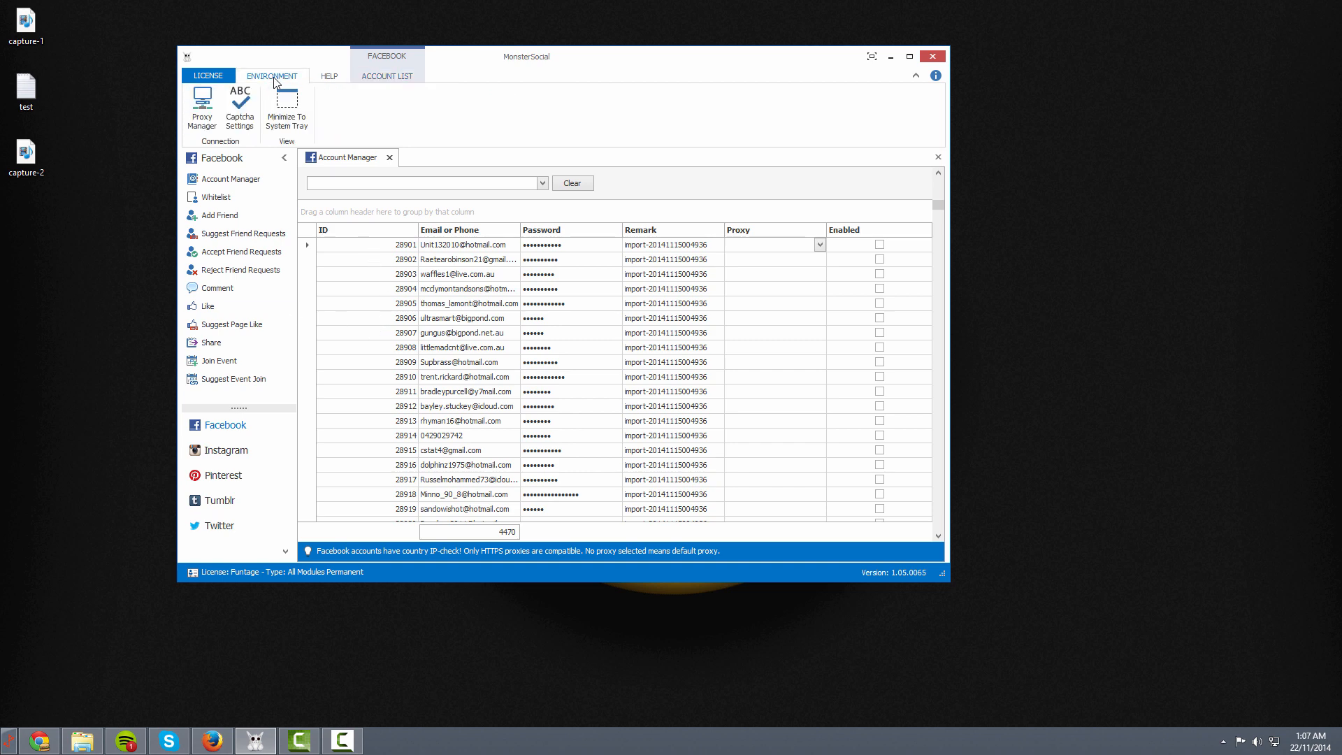
left_click(243, 112)
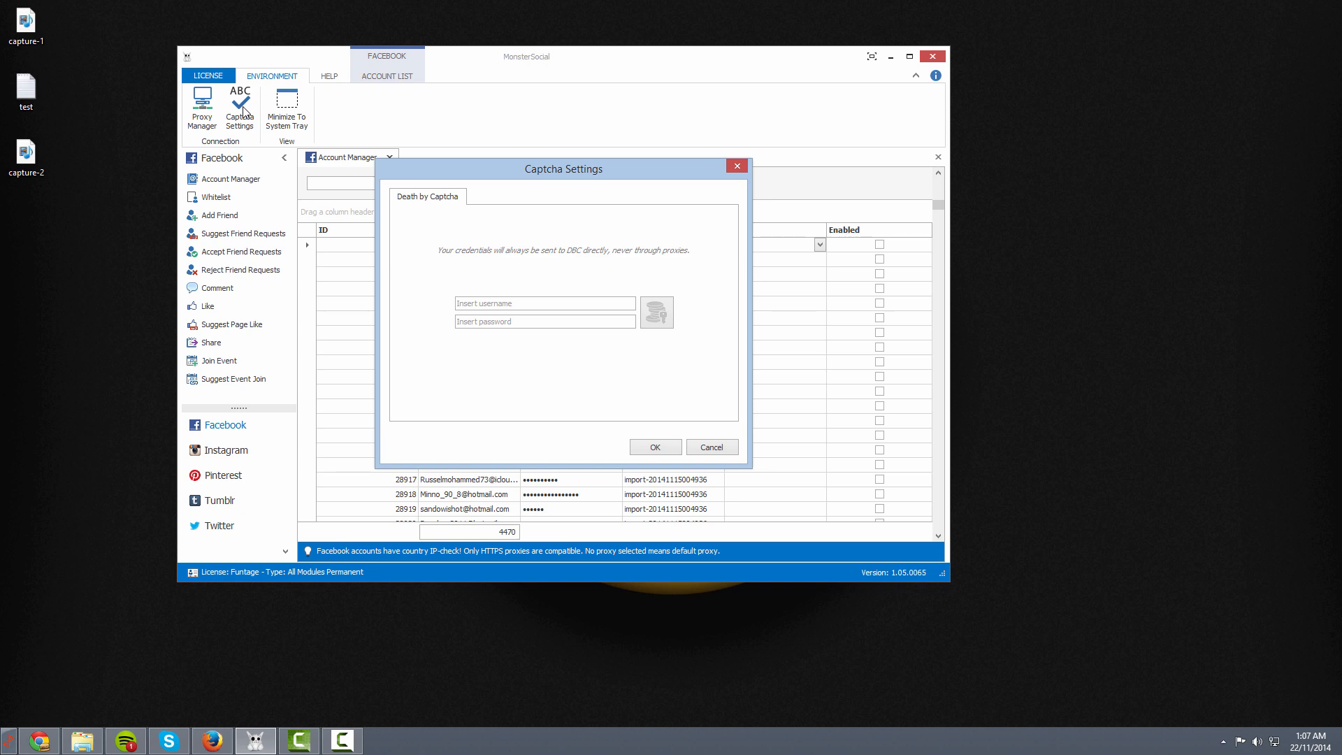
left_click(518, 301)
left_click(727, 451)
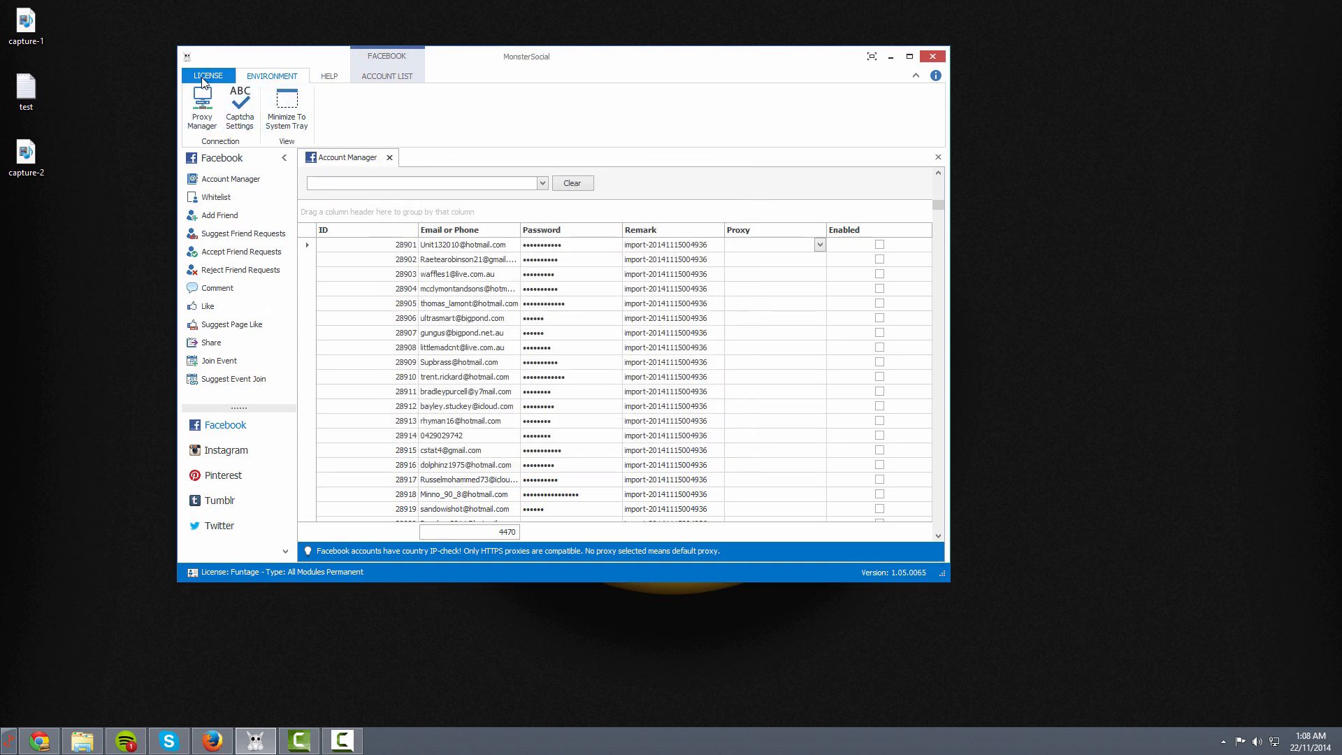
Check the HELP ribbon, then return to the ACCOUNT LIST tools above the Facebook grid
left_click(313, 78)
left_click(386, 75)
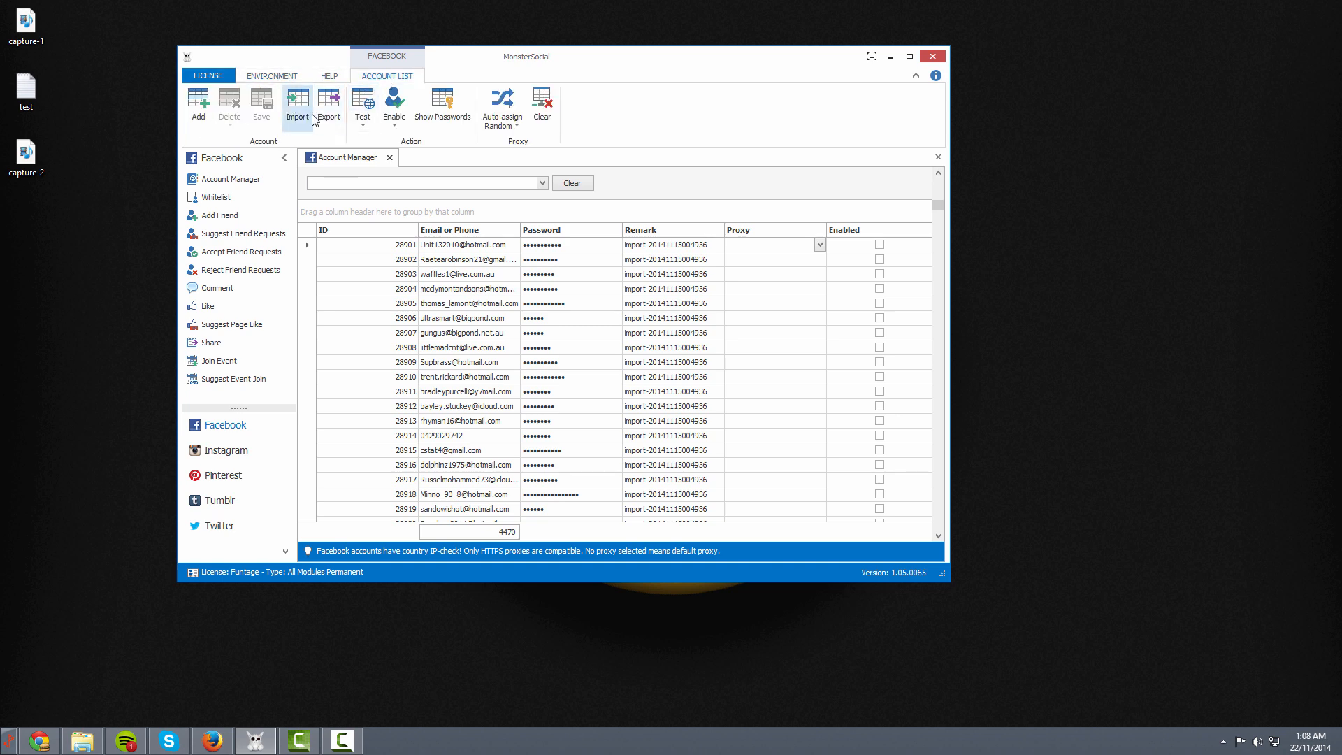
scroll(553, 359, "down", 4)
scroll(406, 388, "up", 20)
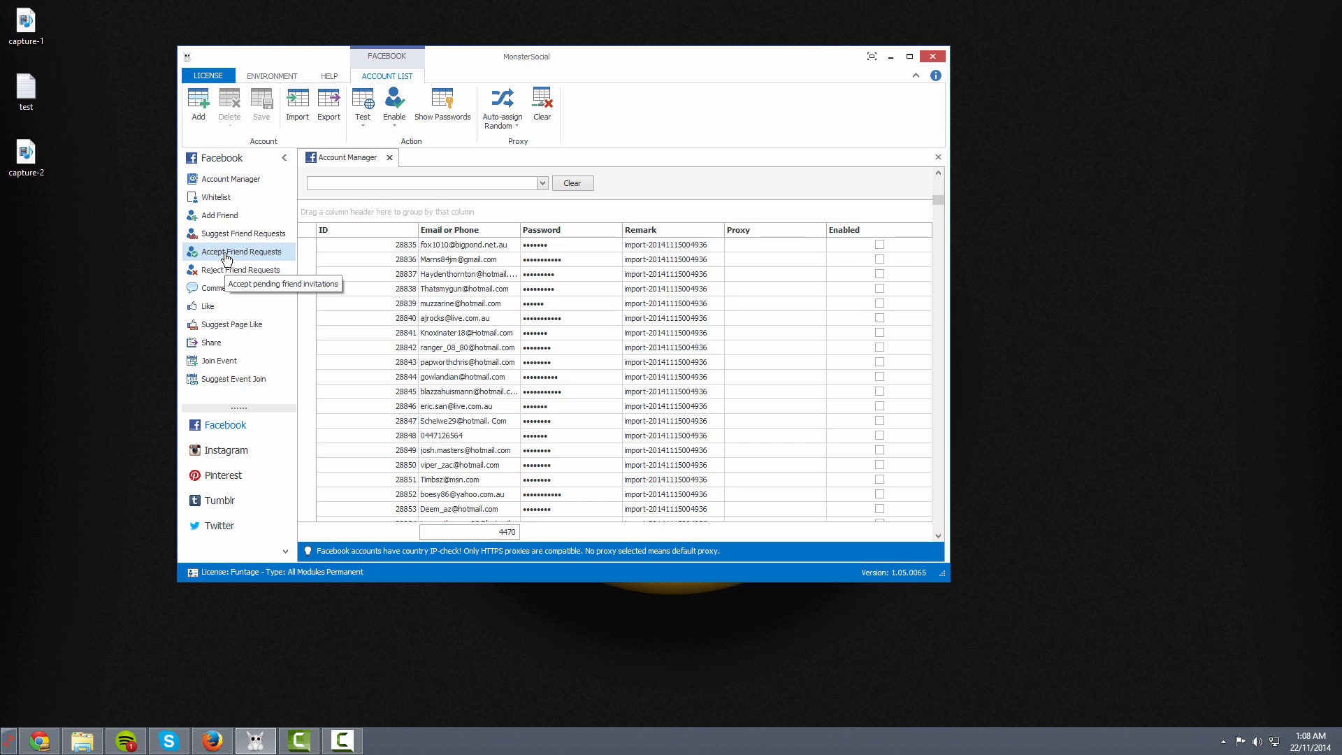
left_click(225, 452)
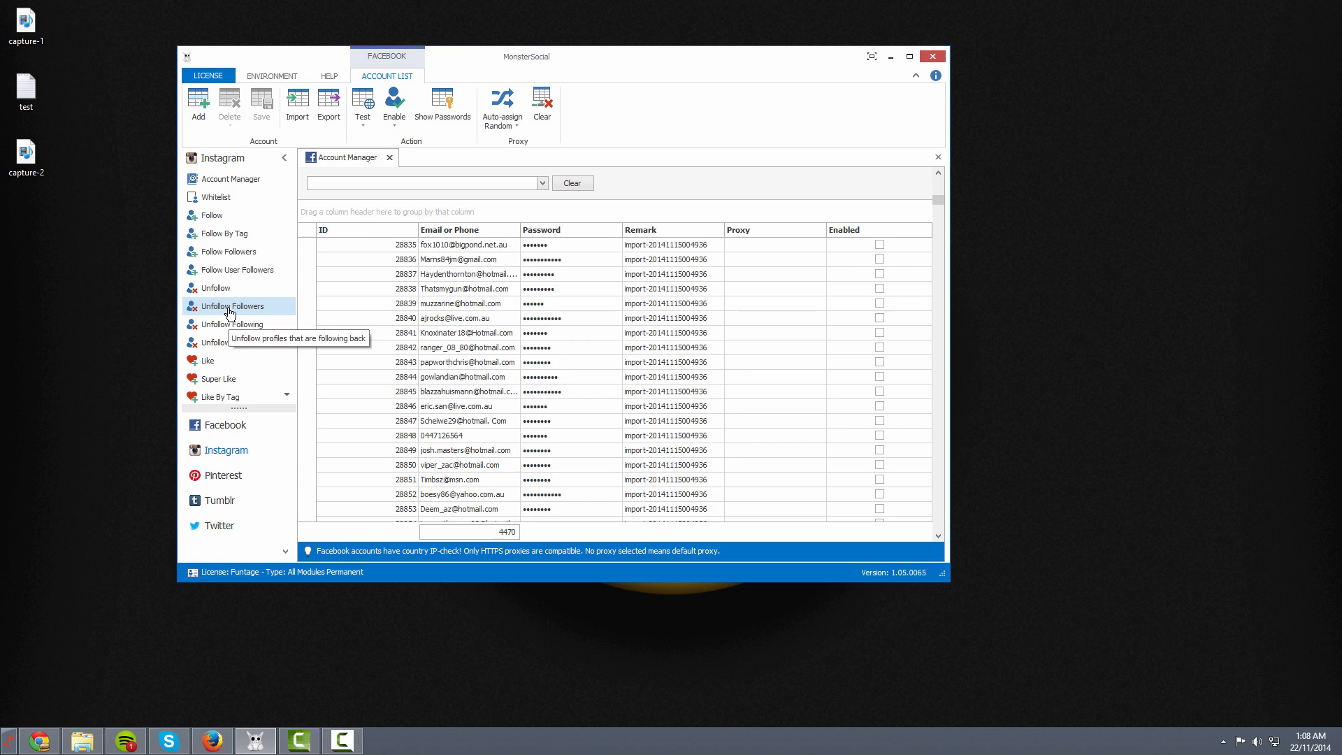
left_click(215, 427)
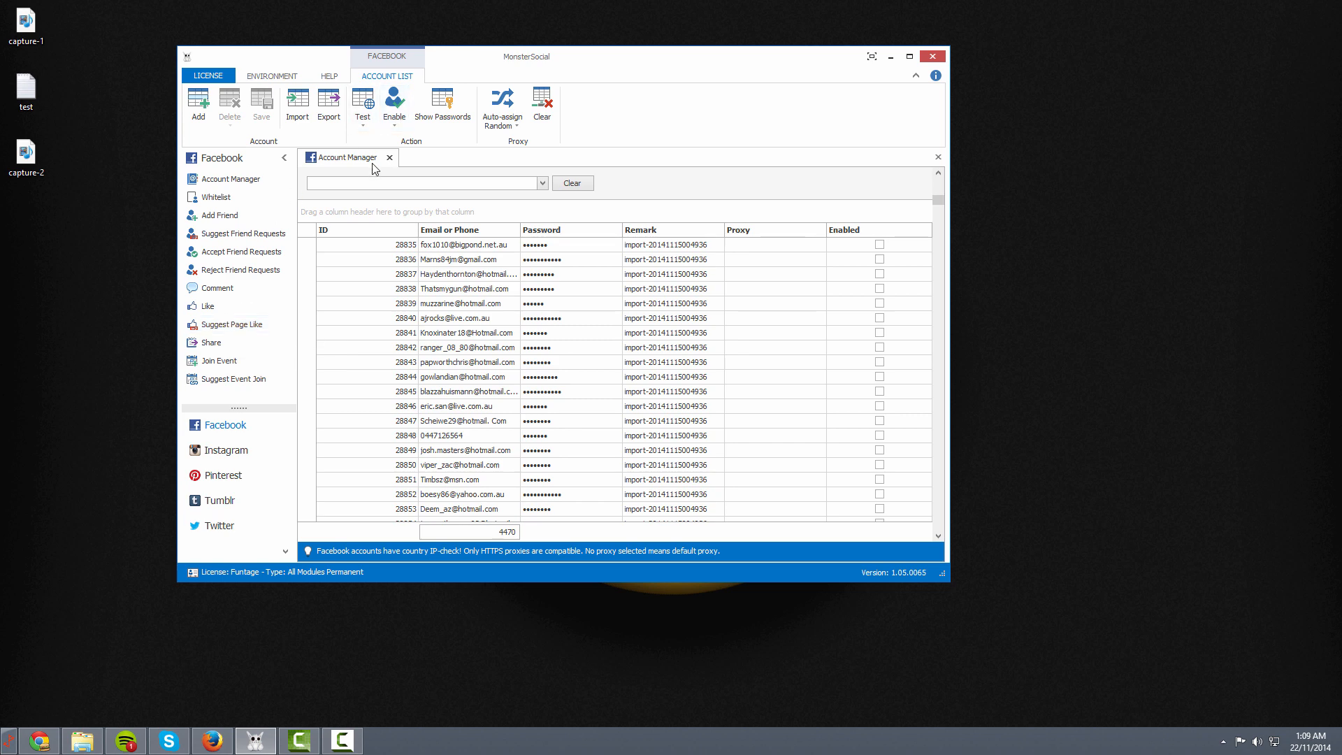
key("alt+Tab")
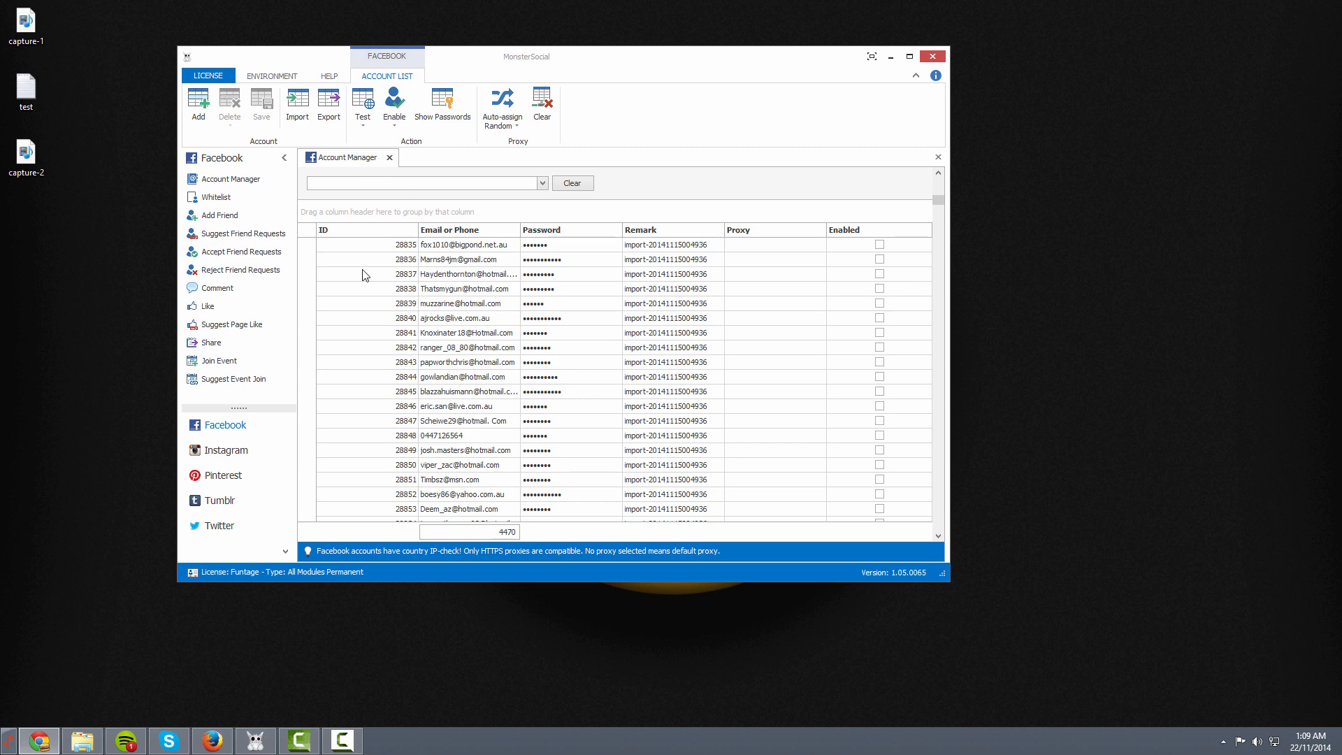
Add a new blank account row, ID 34130, at the bottom of the Facebook account list
left_click(349, 406)
scroll(350, 407, "down", 8)
scroll(349, 407, "down", 5)
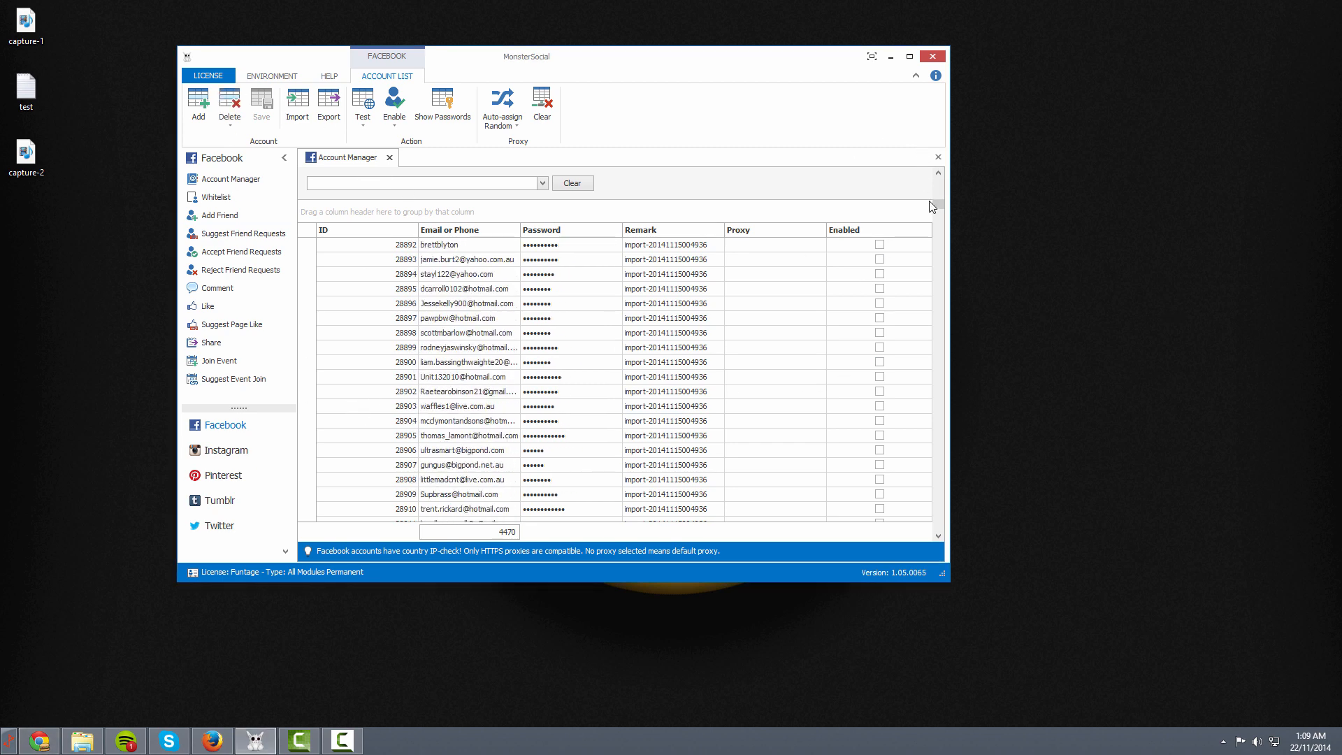
left_click_drag(937, 204, 929, 511)
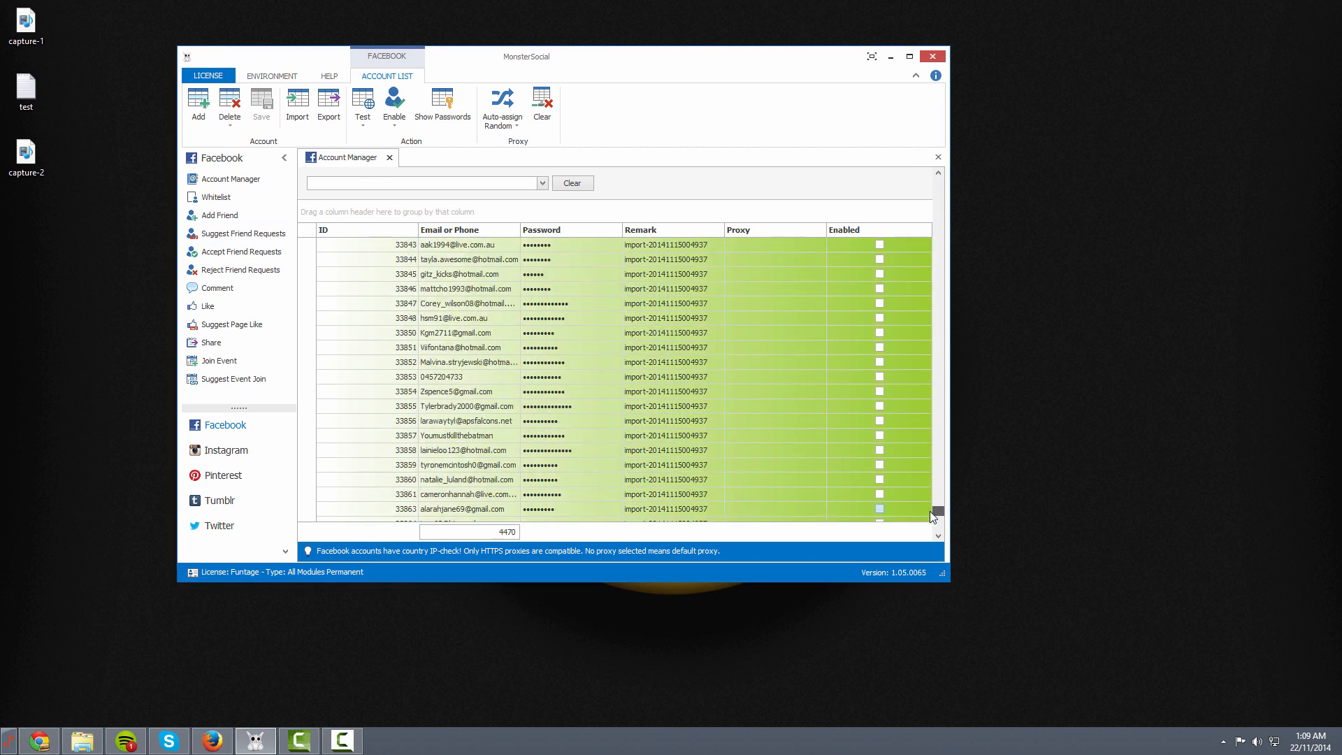
left_click(198, 110)
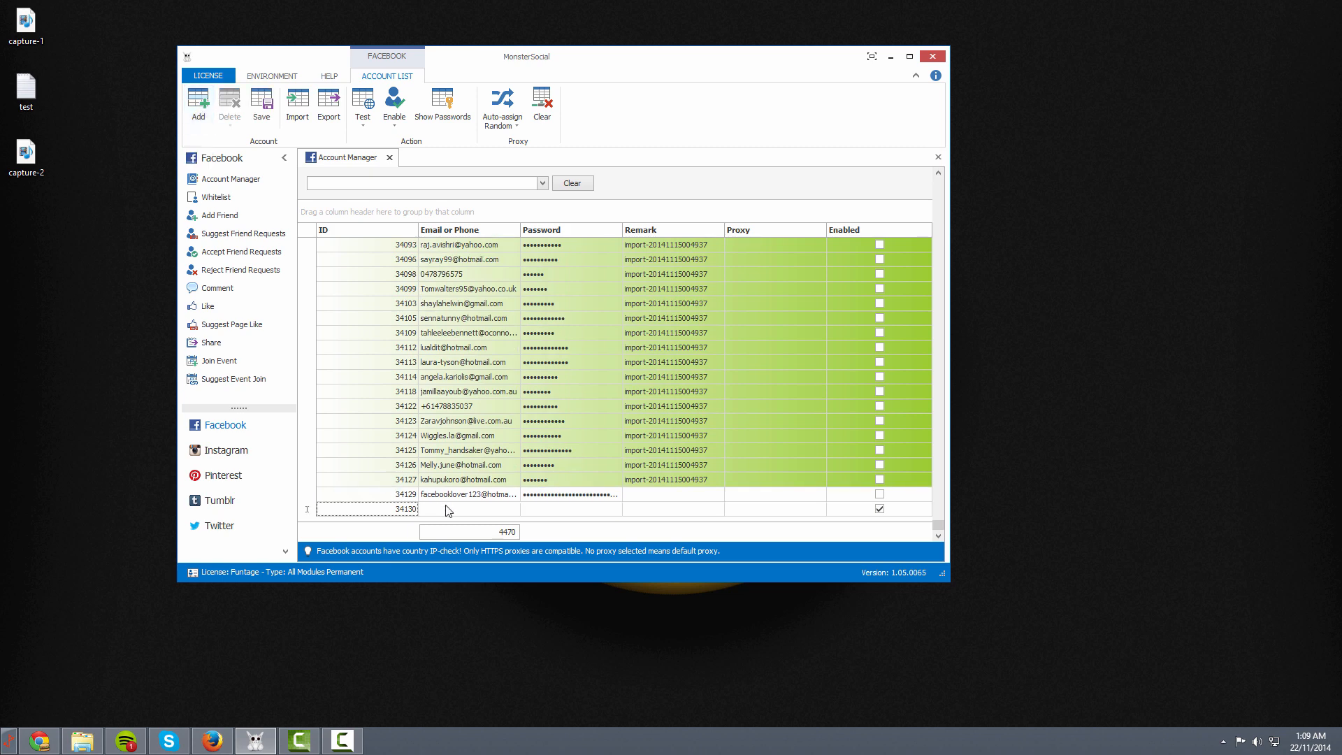
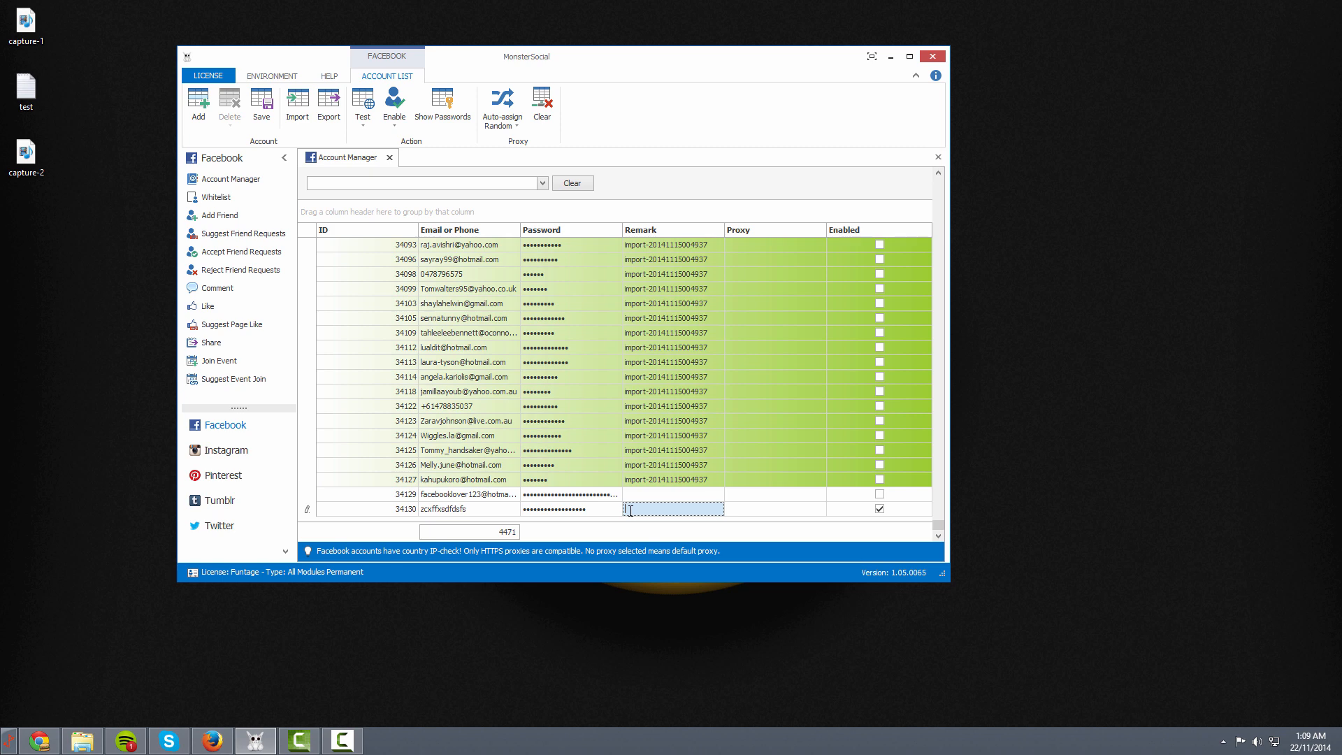
Enter the remark '5000 friends' for account 34130 and commit it, then scroll the list back up
type("5000 friends")
left_click(563, 453)
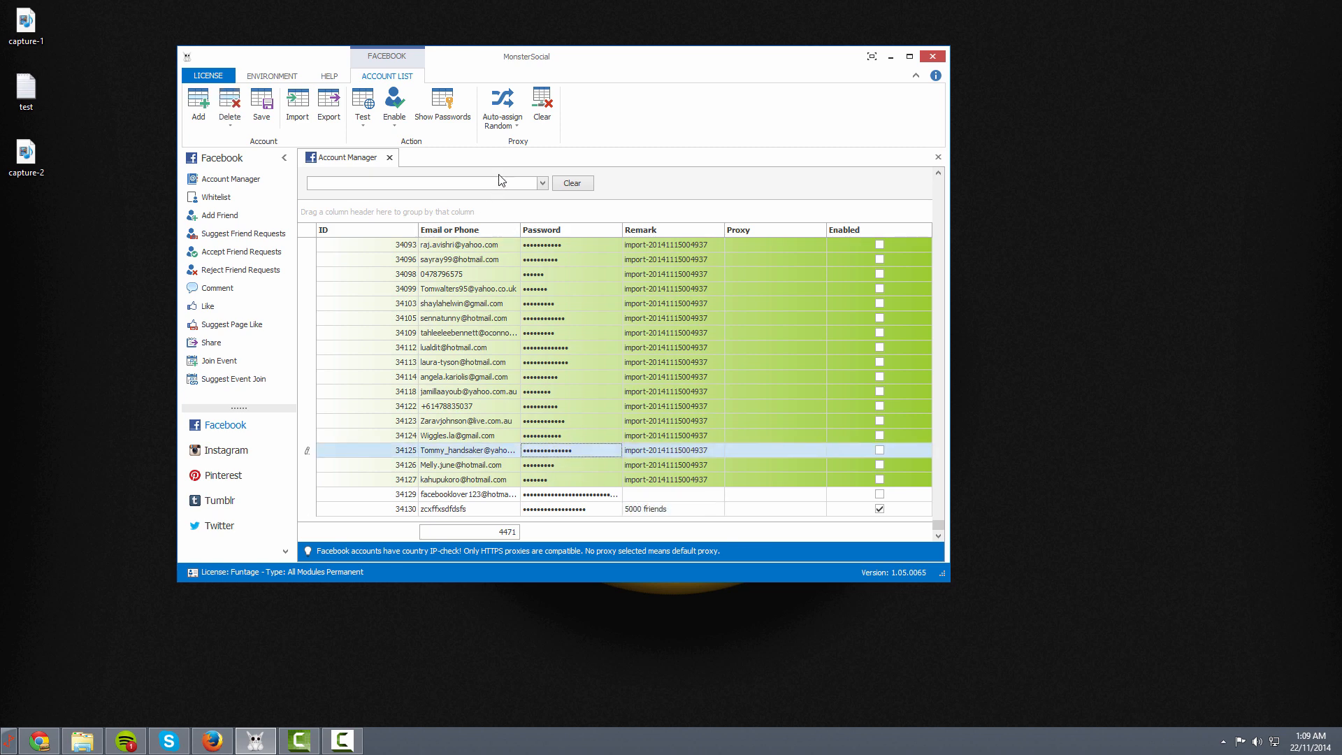
left_click_drag(939, 526, 939, 376)
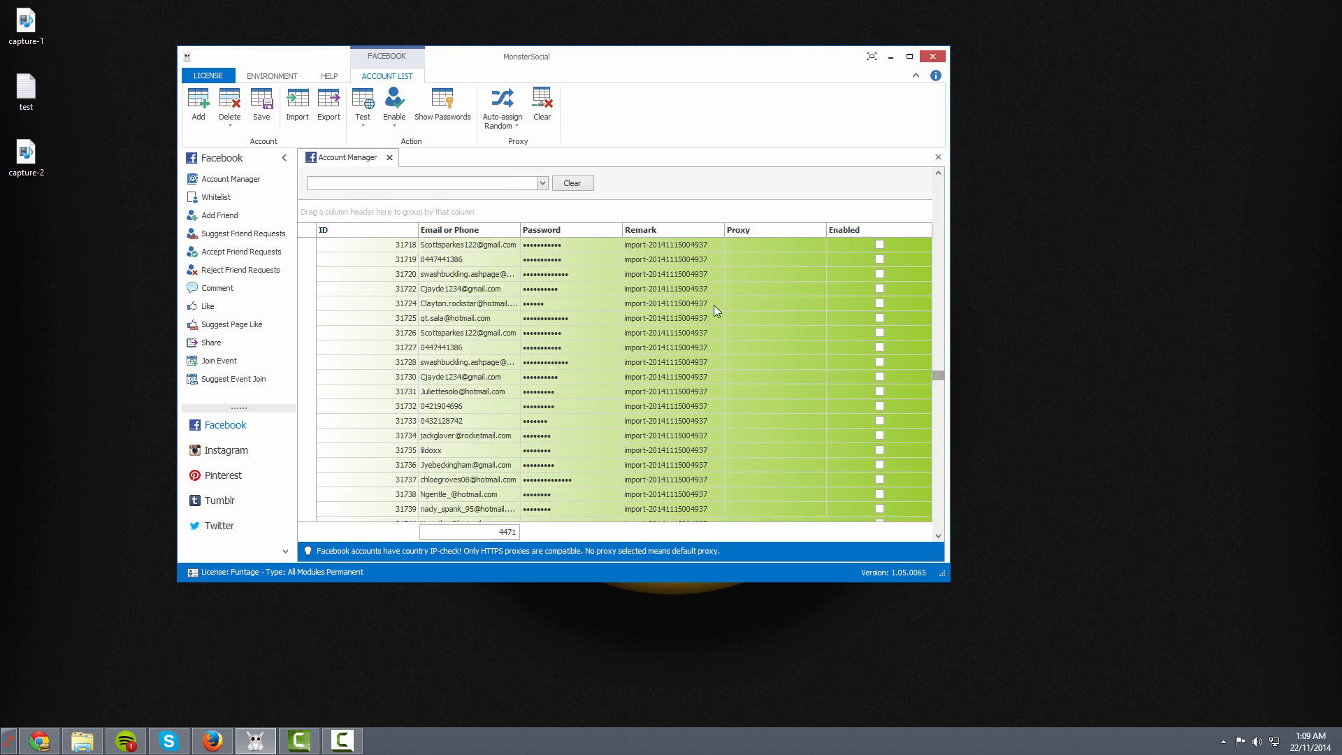
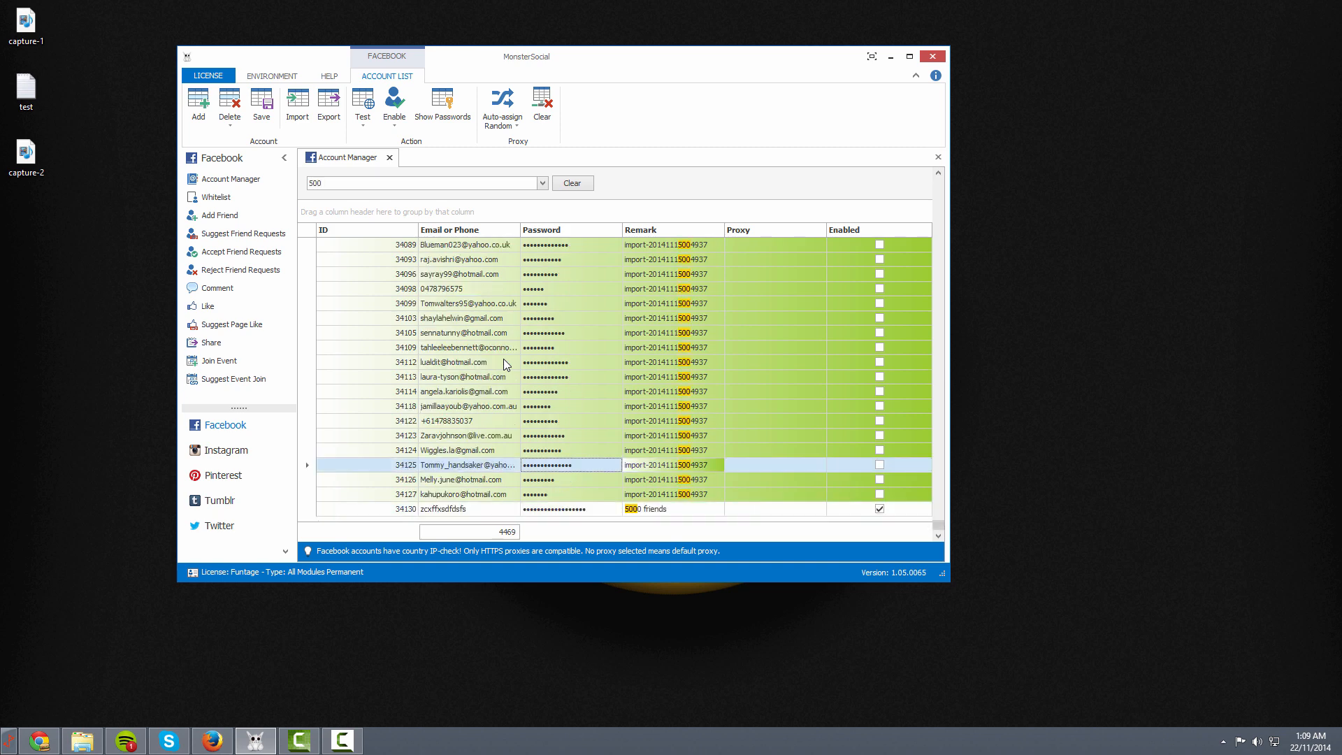
Open the Remark cell of account 34130, holding '5000 friends', for editing
left_click(652, 510)
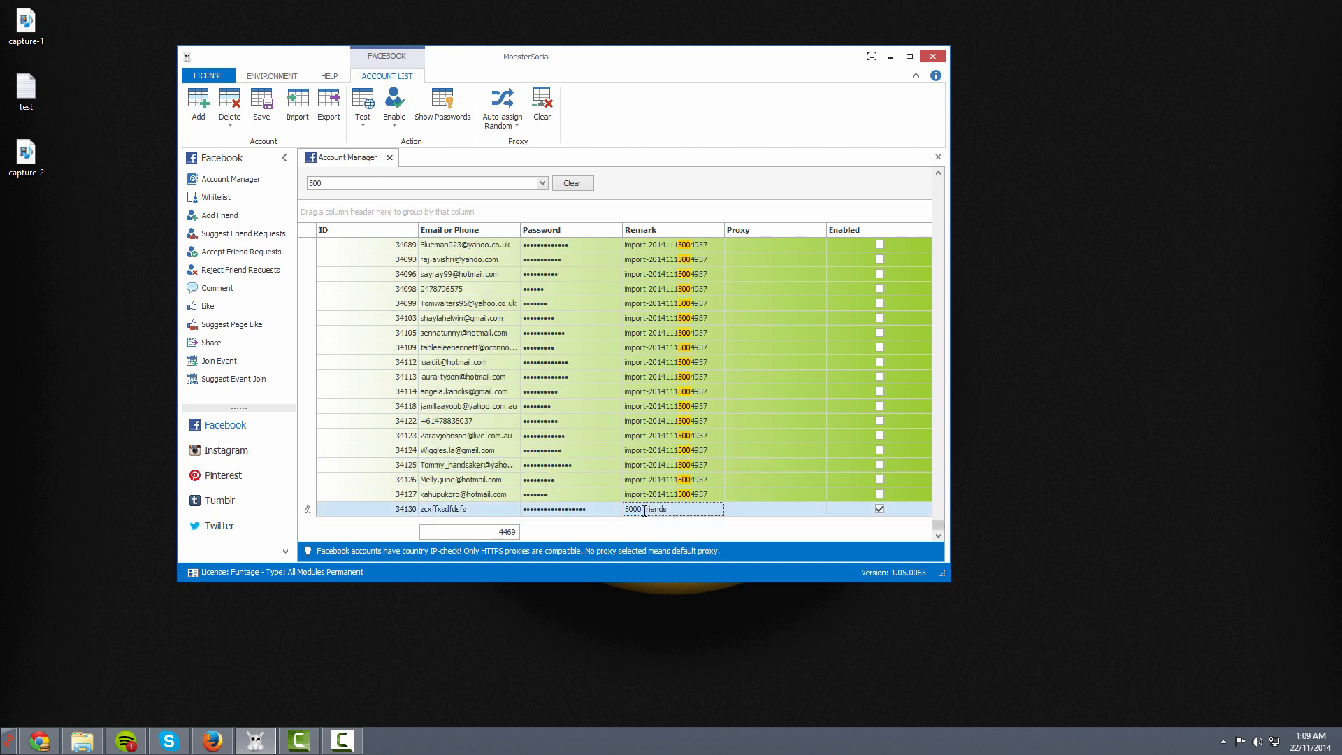
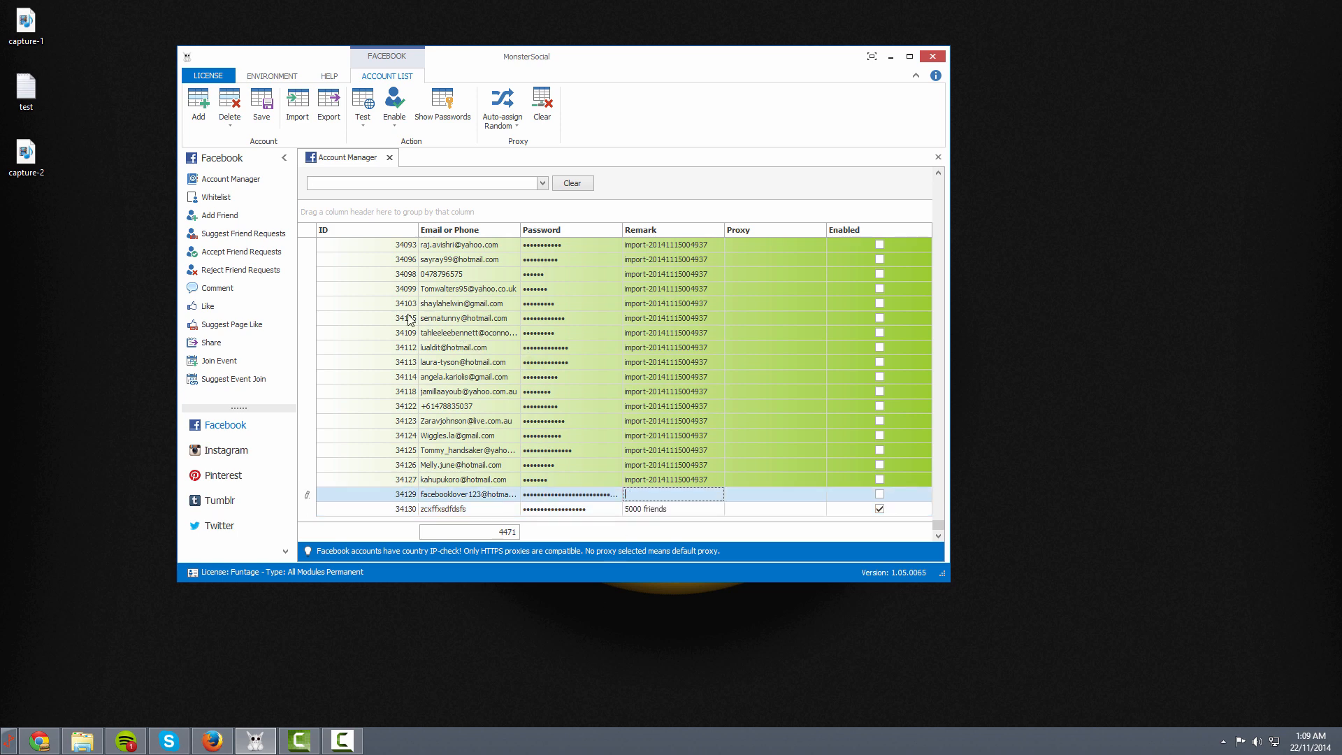
Save the new account rows and the '5000 friends' remark to the account list
left_click(262, 104)
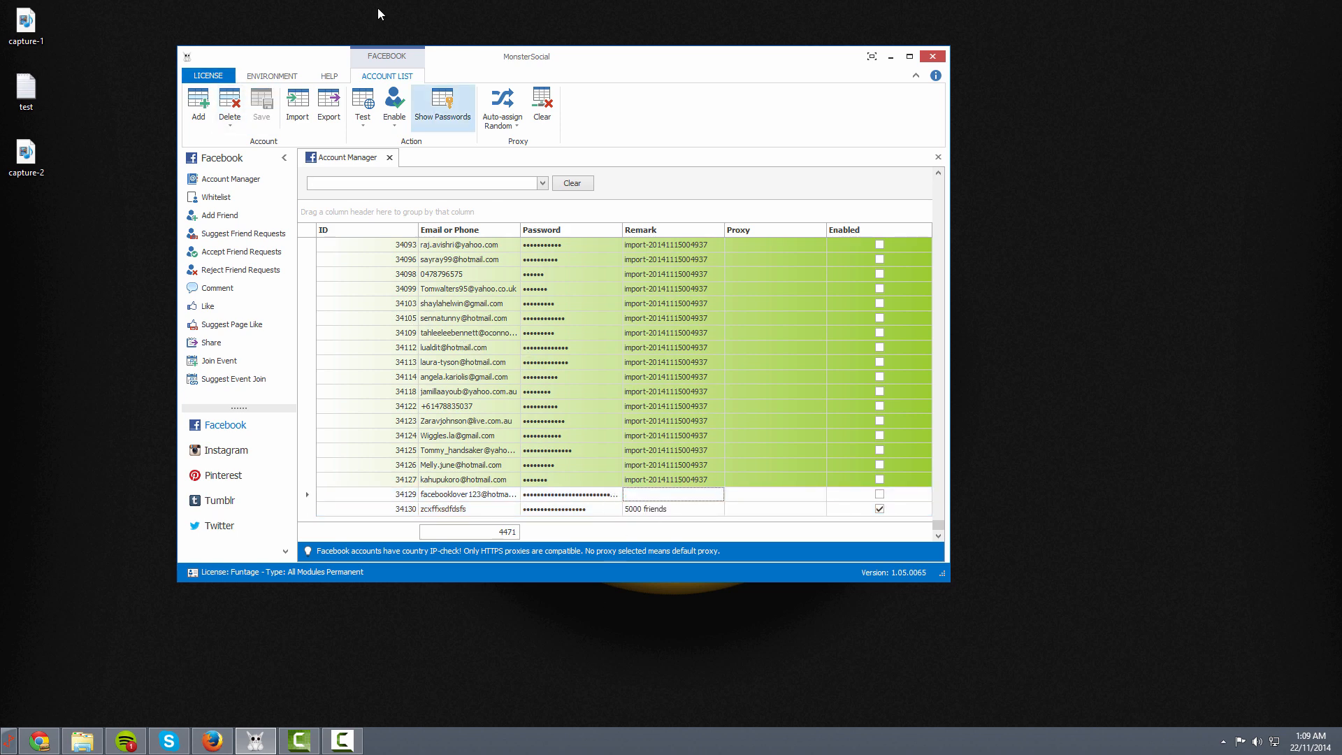
Select the Email cell of the last account row for editing
left_click(444, 508)
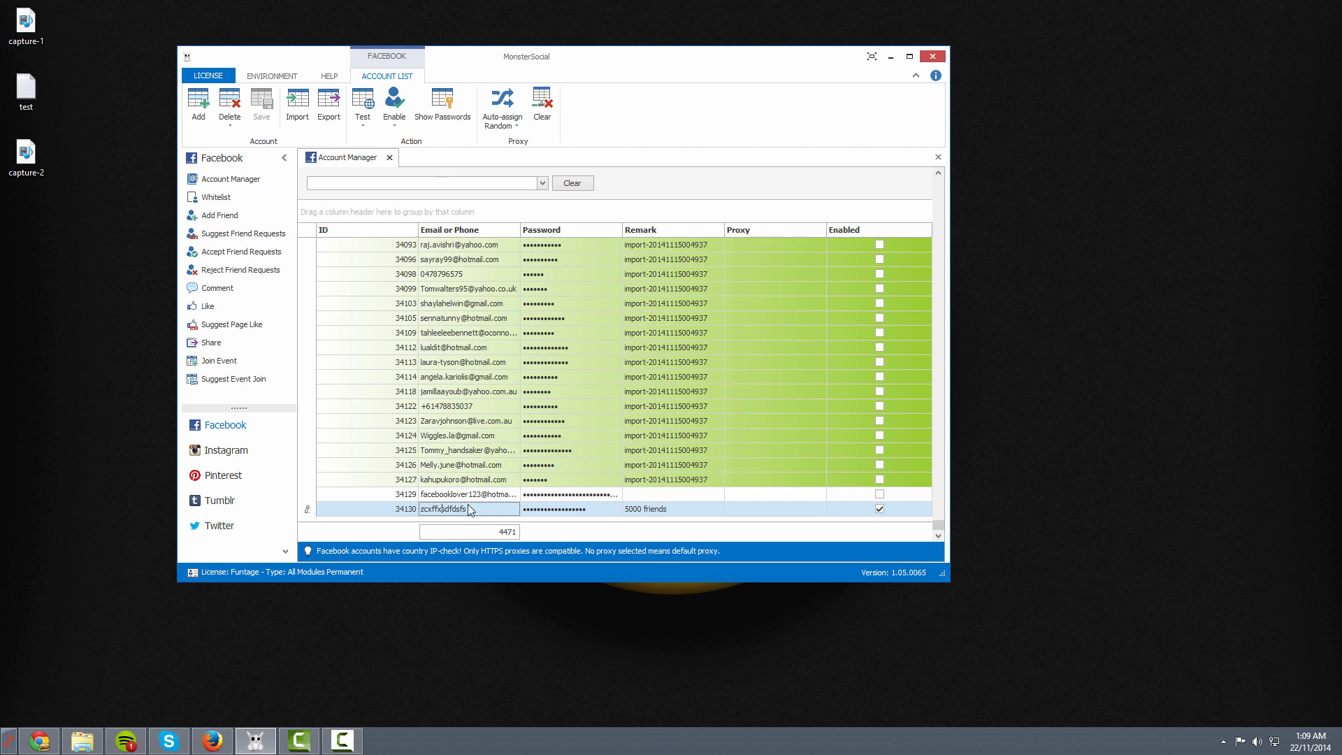
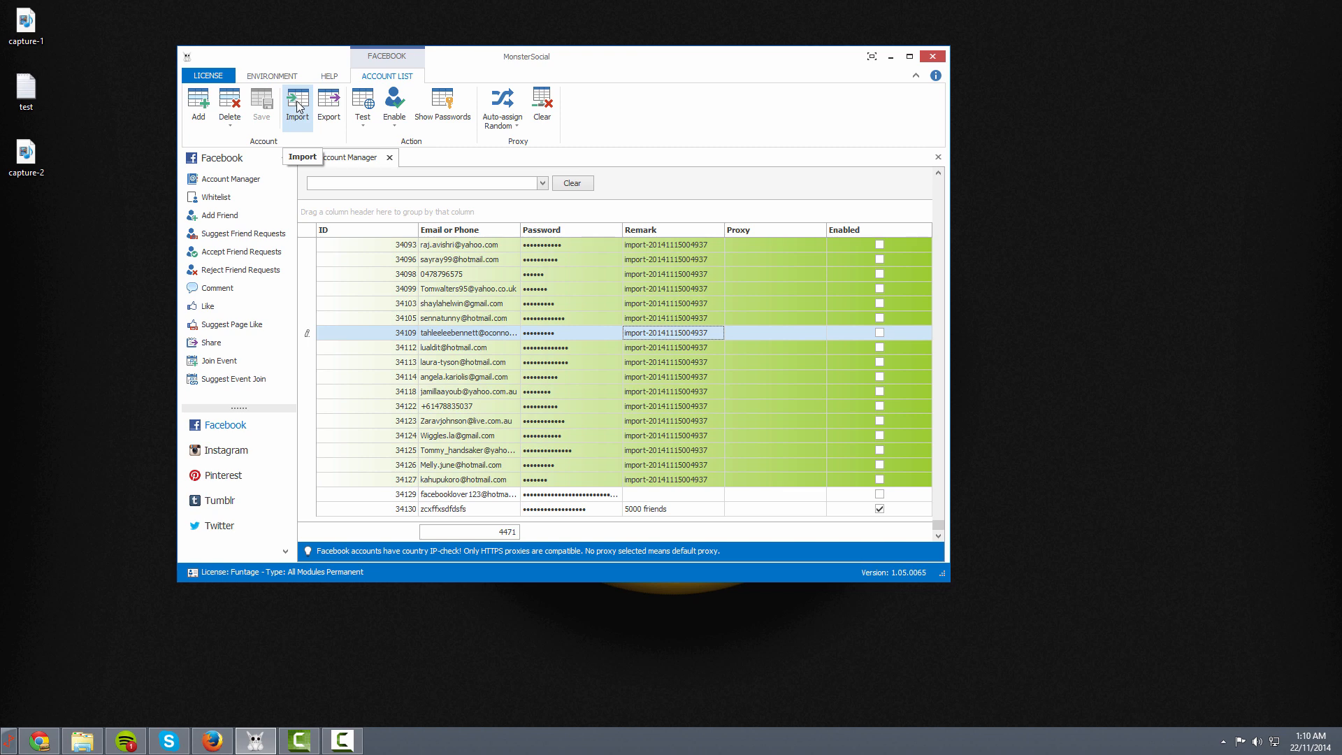
Check the account import file chooser, then cancel it without loading any file
left_click(296, 106)
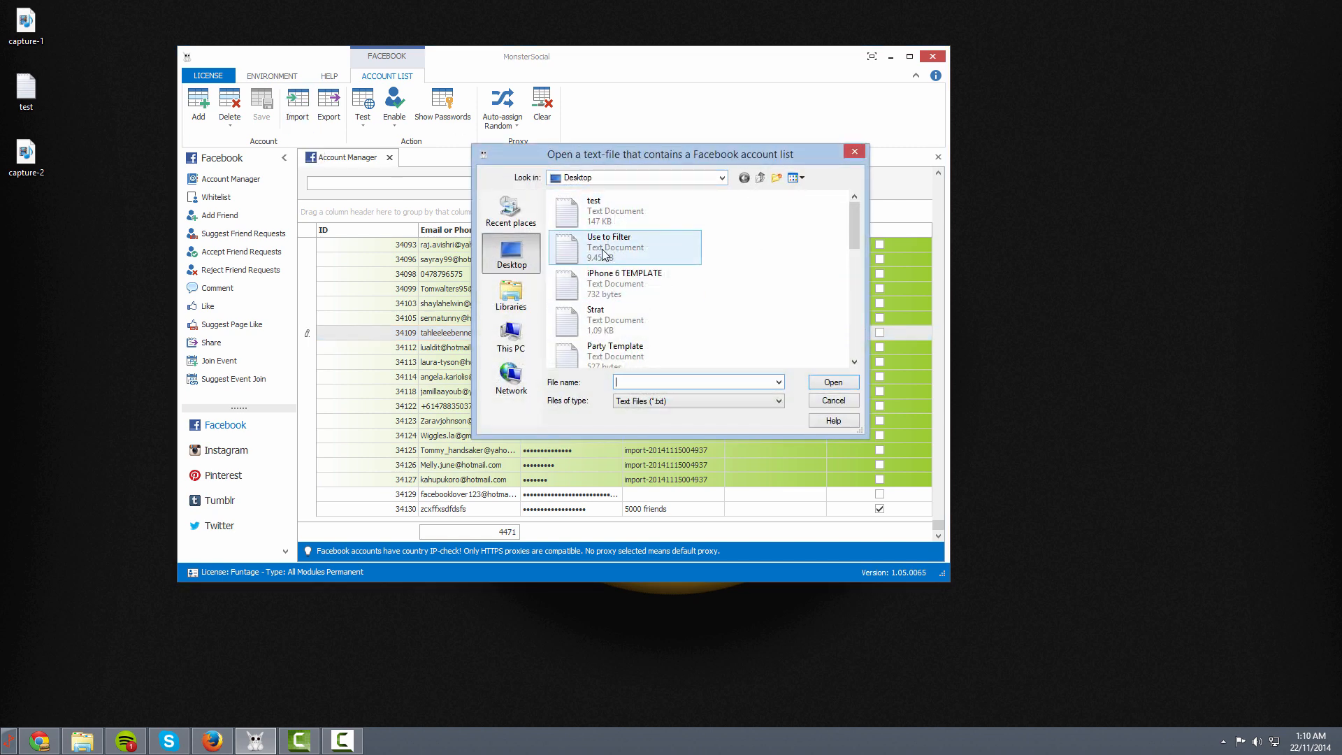
scroll(603, 300, "down", 3)
scroll(605, 301, "up", 3)
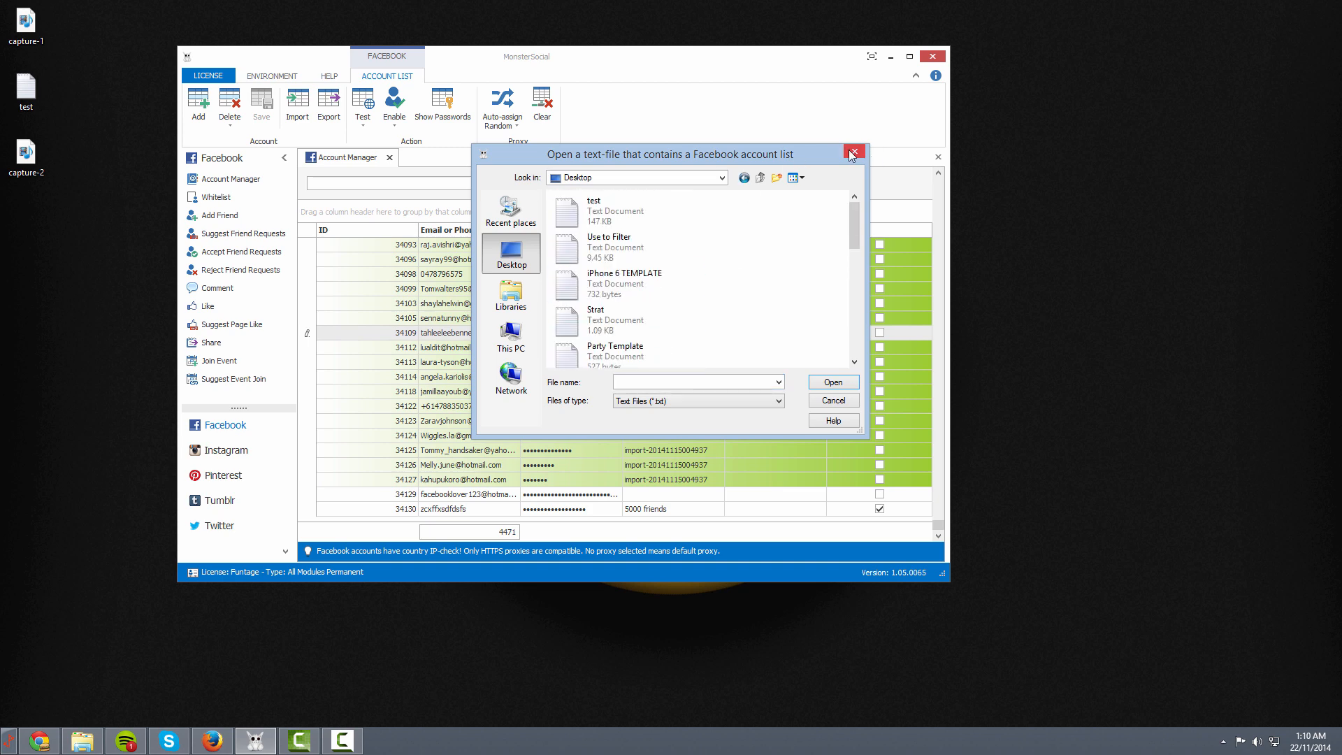
left_click(853, 154)
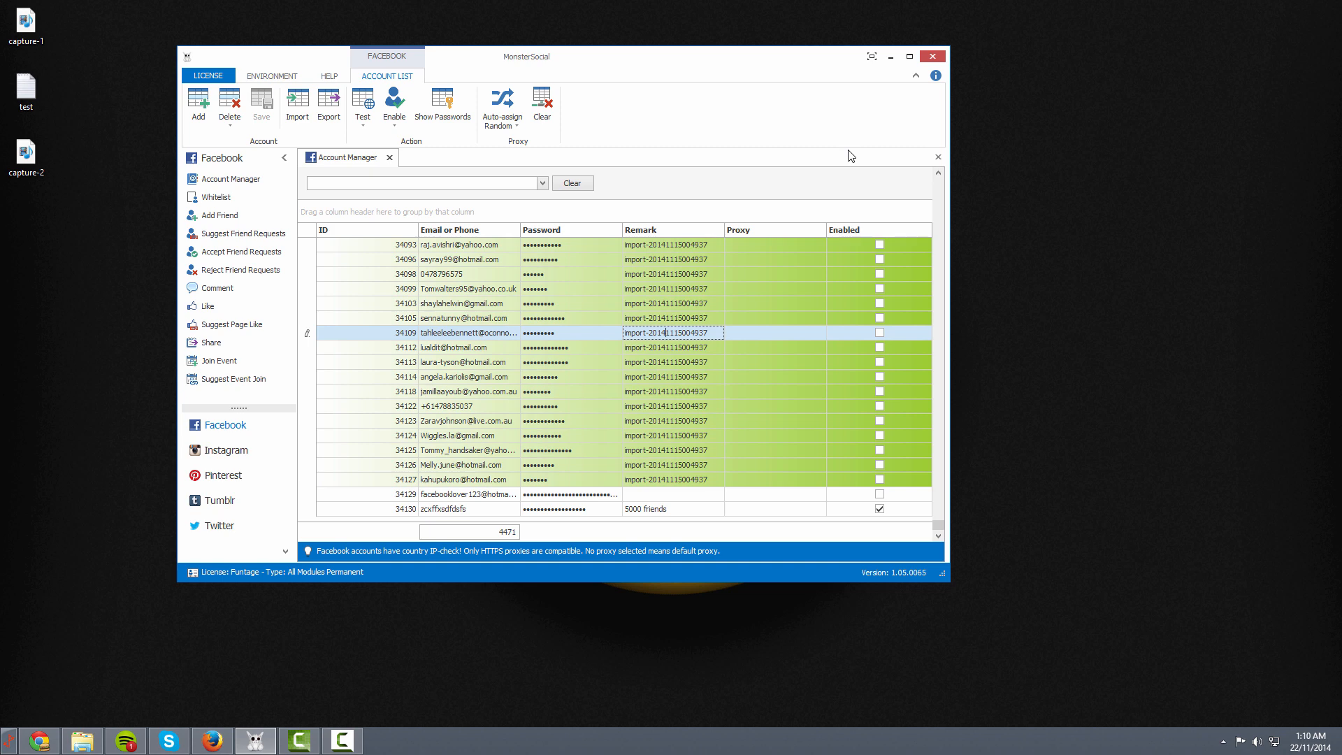
Launch Notepad by searching 'not' and type 'hello', a colon and a placeholder password
right_click(72, 371)
left_click(9, 684)
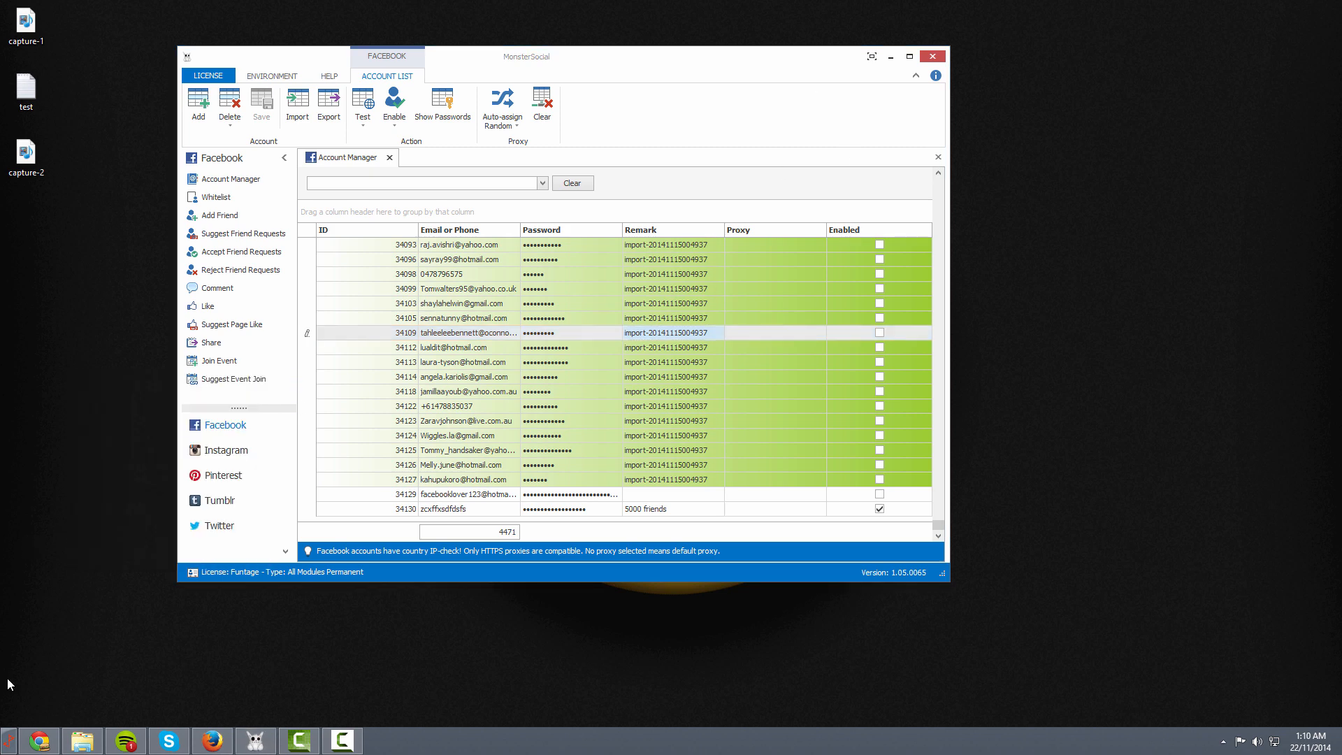
left_click(8, 741)
type("note")
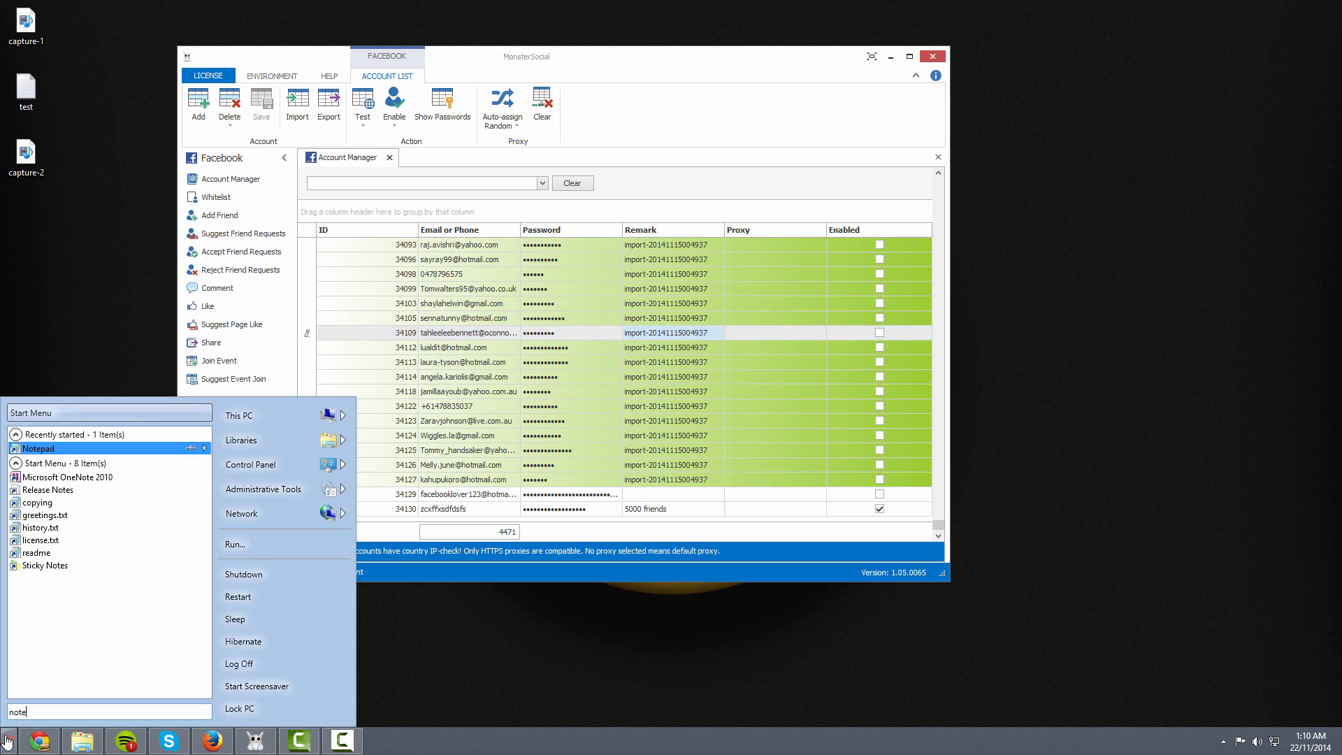
key("Return")
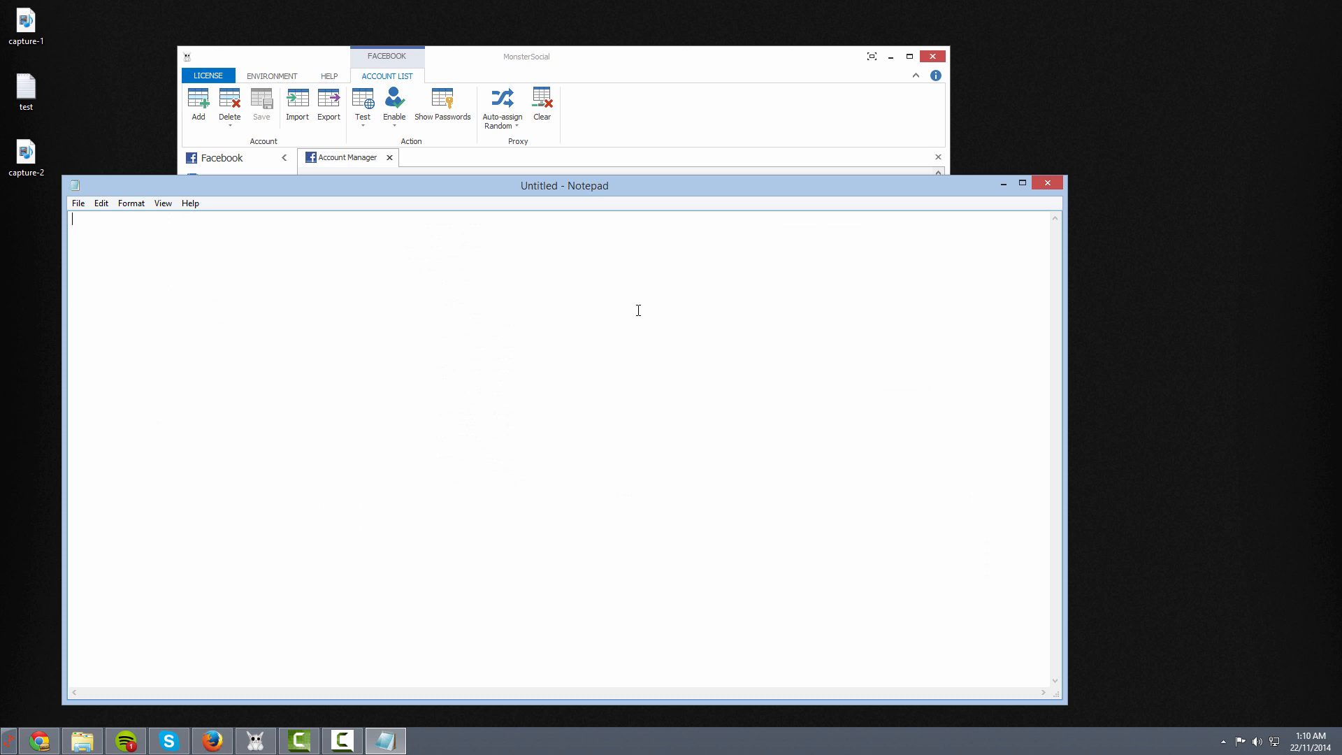
type("hello:password")
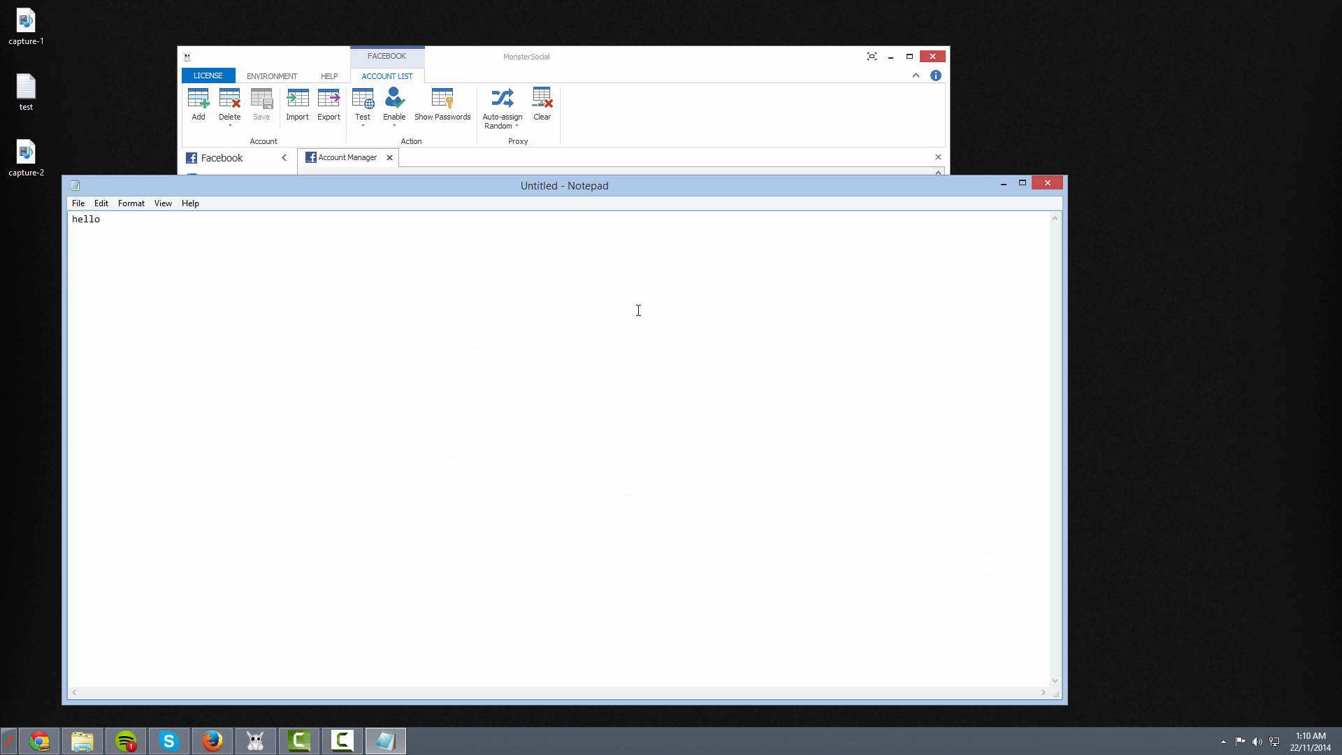
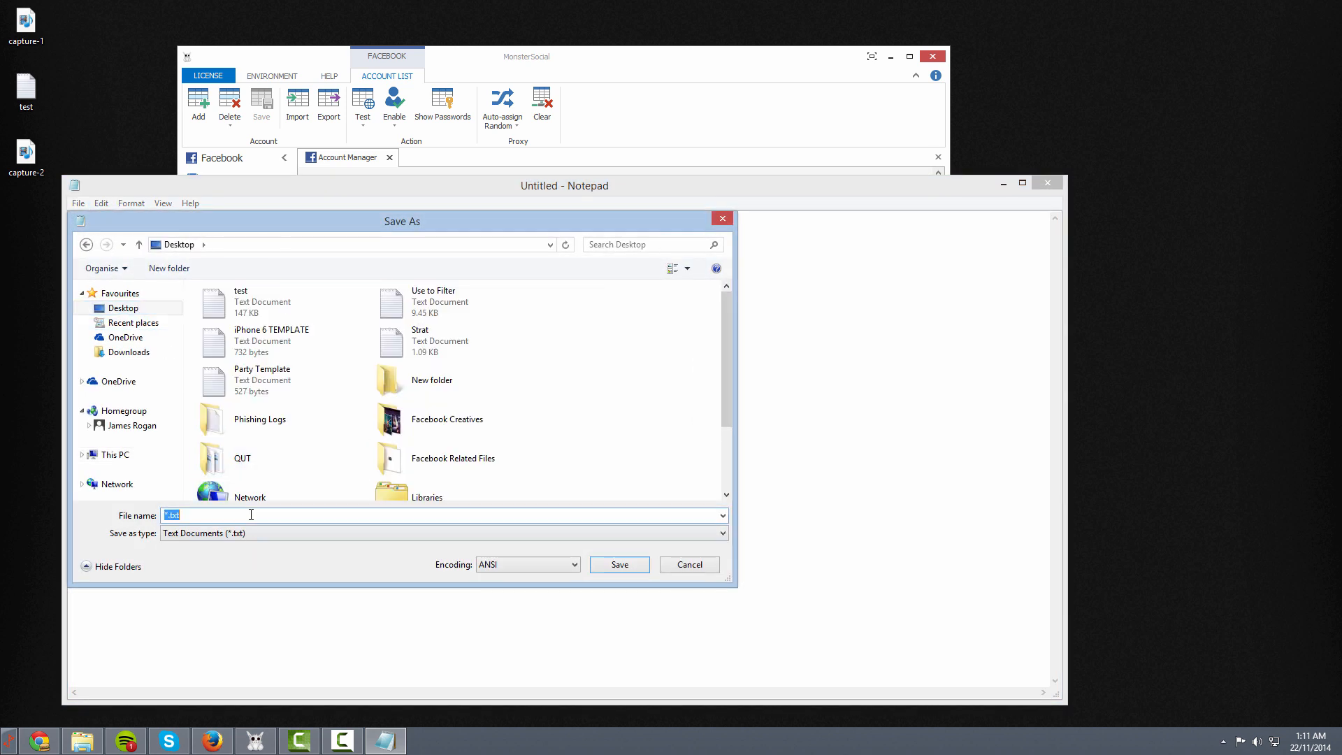
Save the two-line account list to the Desktop as hdsasa and close Notepad
type("hdsasa")
key("Return")
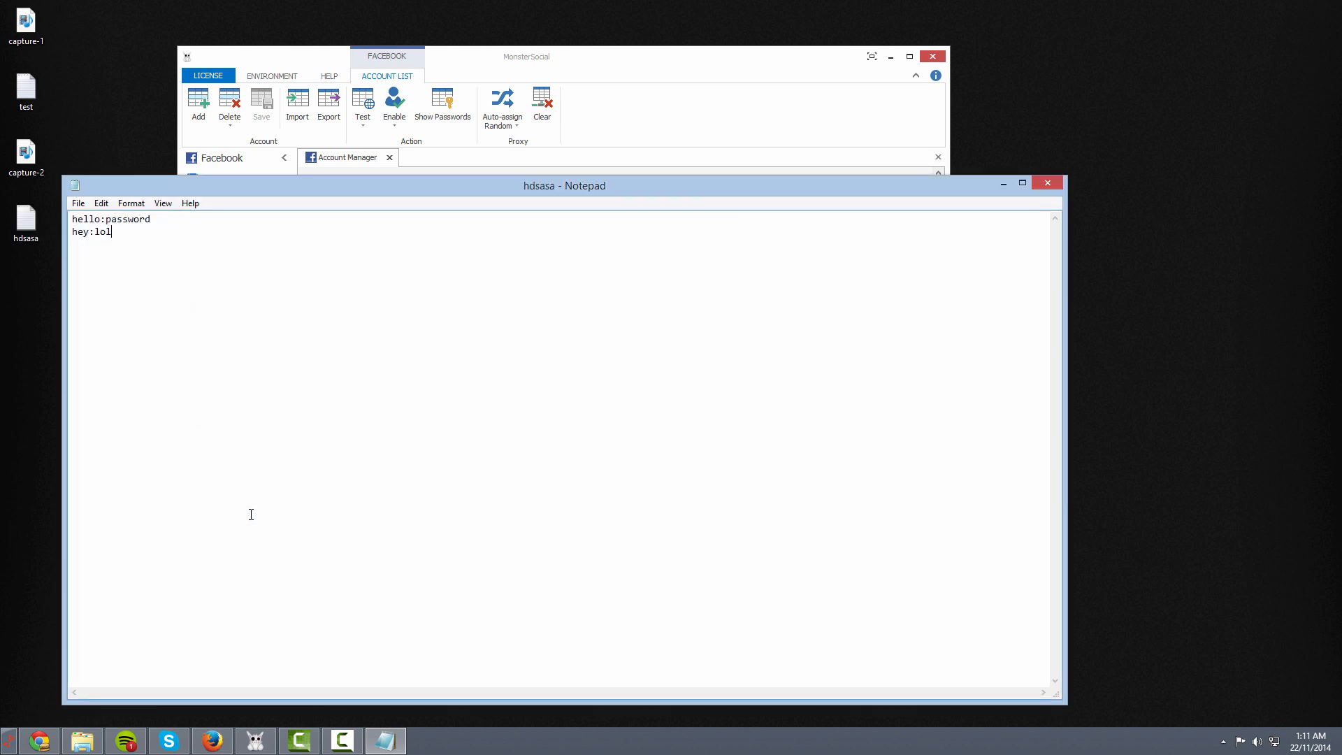
left_click(1043, 184)
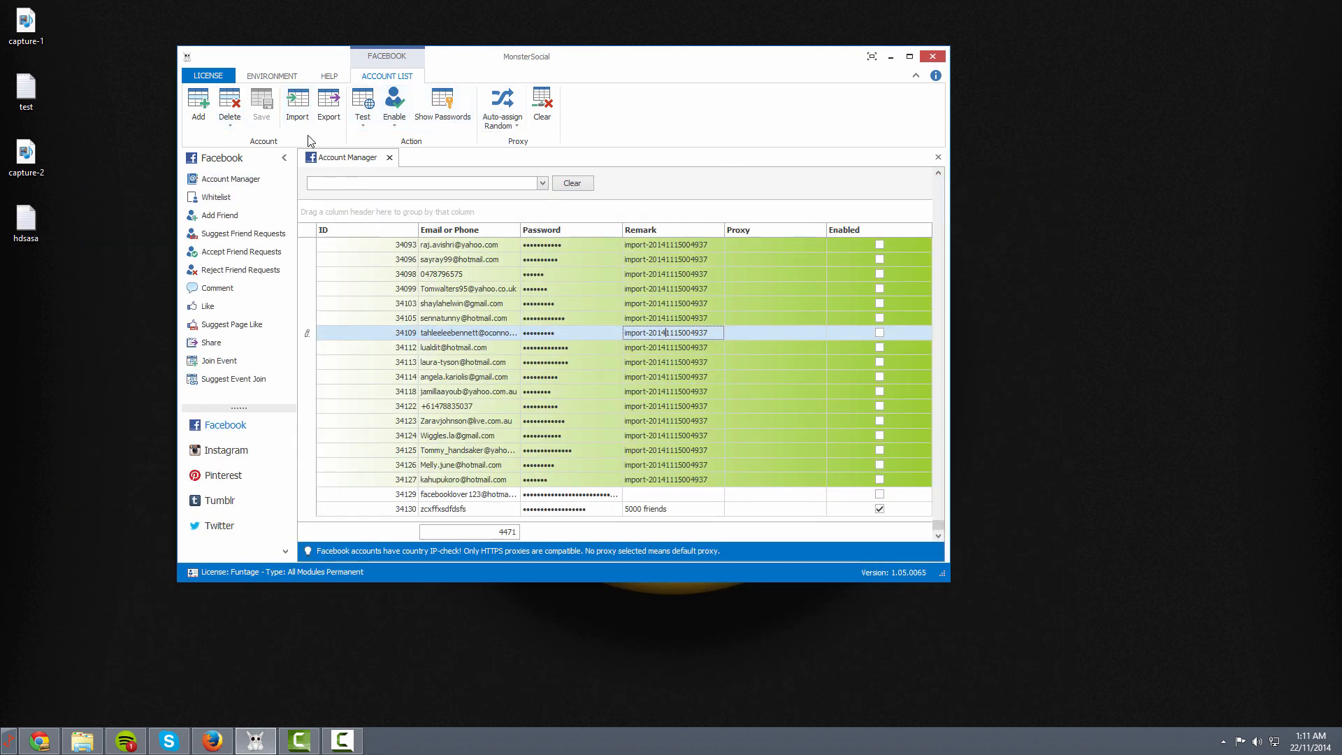
Import the hdsasa account file into the Account Manager and scroll to its new rows
left_click(296, 103)
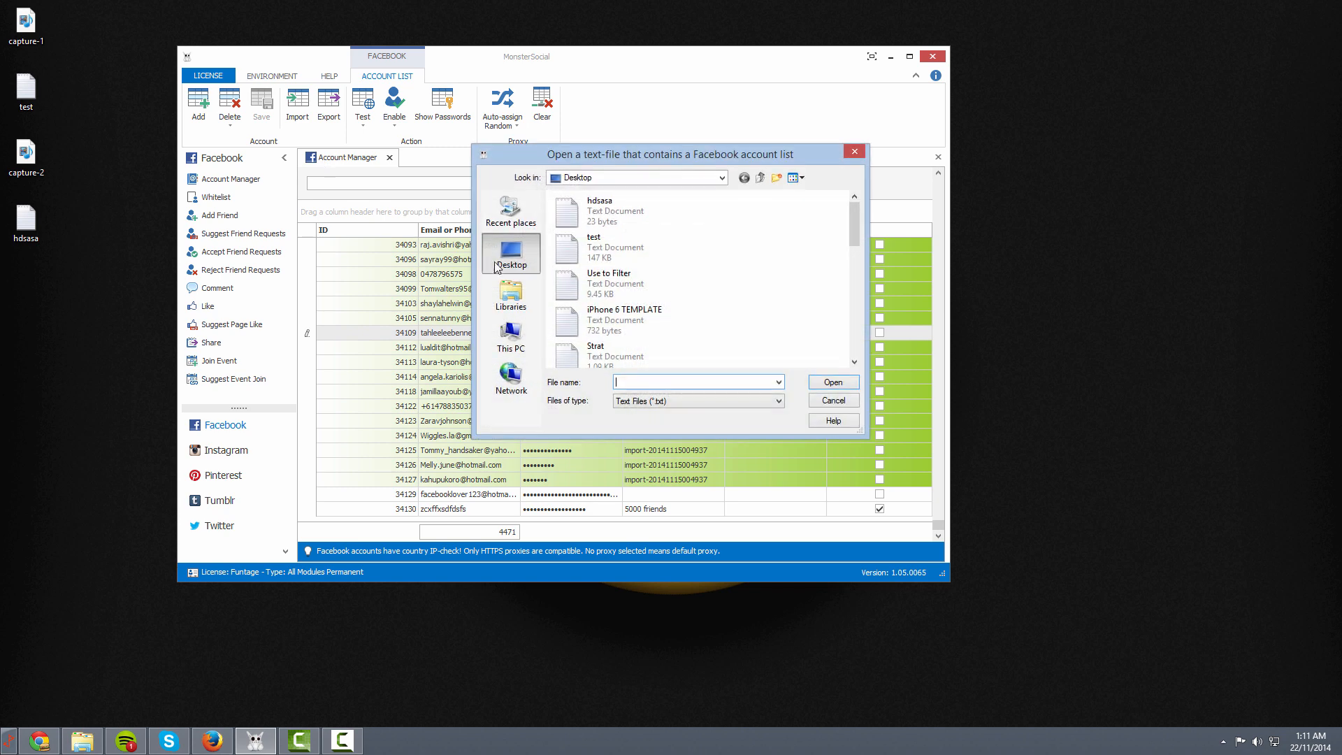
double_click(566, 218)
left_click(399, 511)
scroll(399, 505, "down", 1)
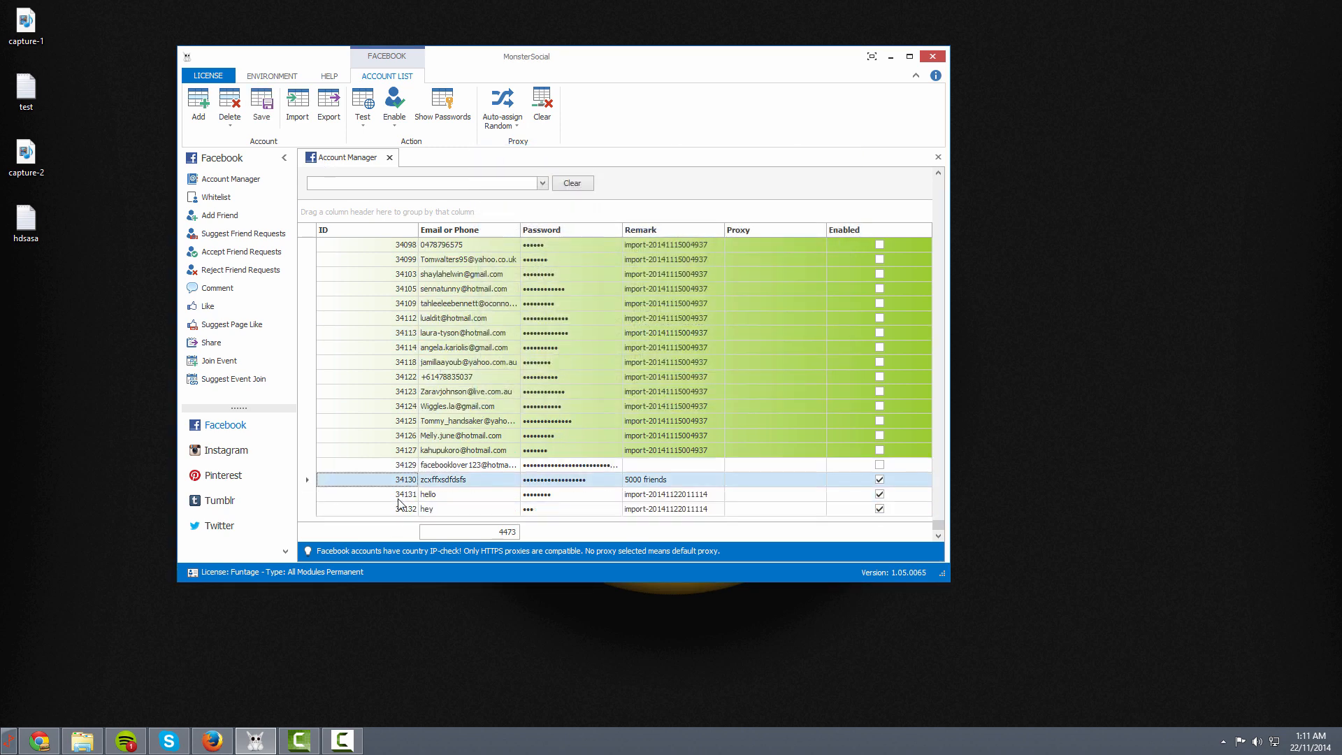
Check the imported hello and hey rows and their email cells, then export the account list
left_click(431, 495)
left_click(450, 512)
left_click(450, 498)
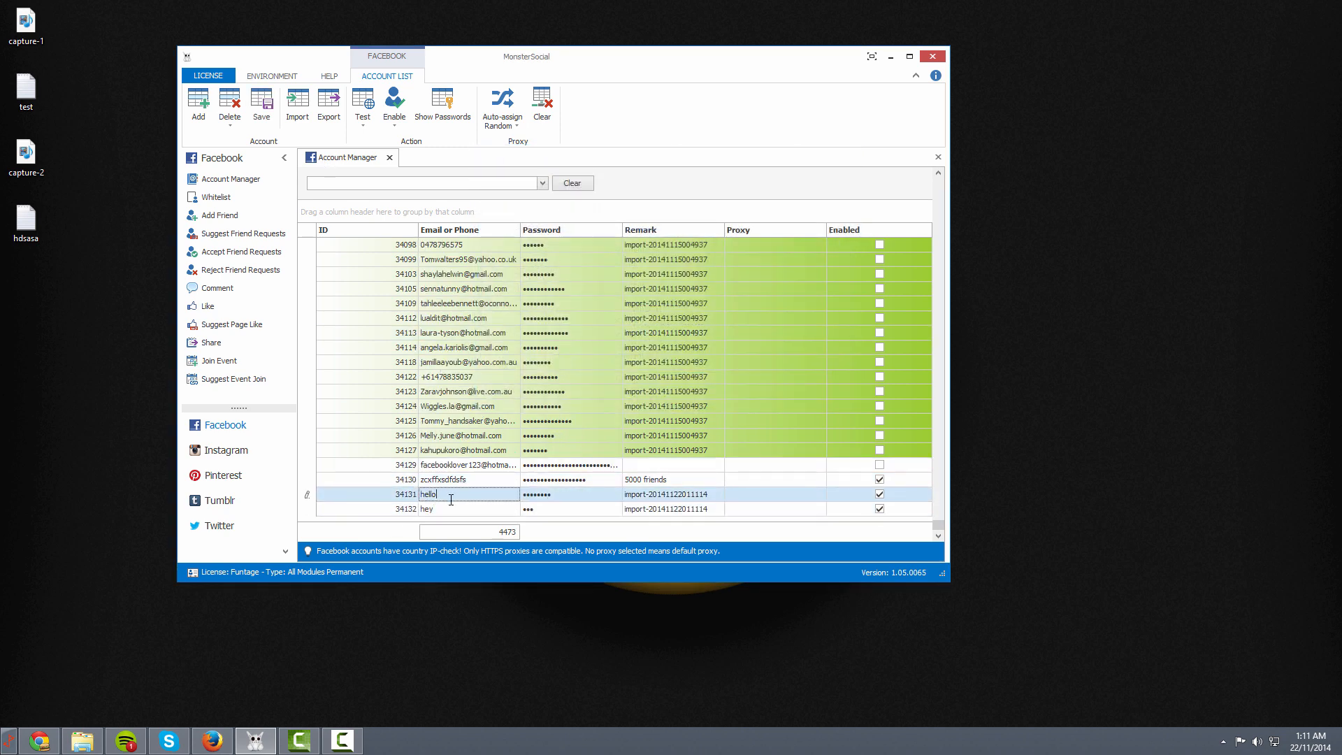
left_click(451, 511)
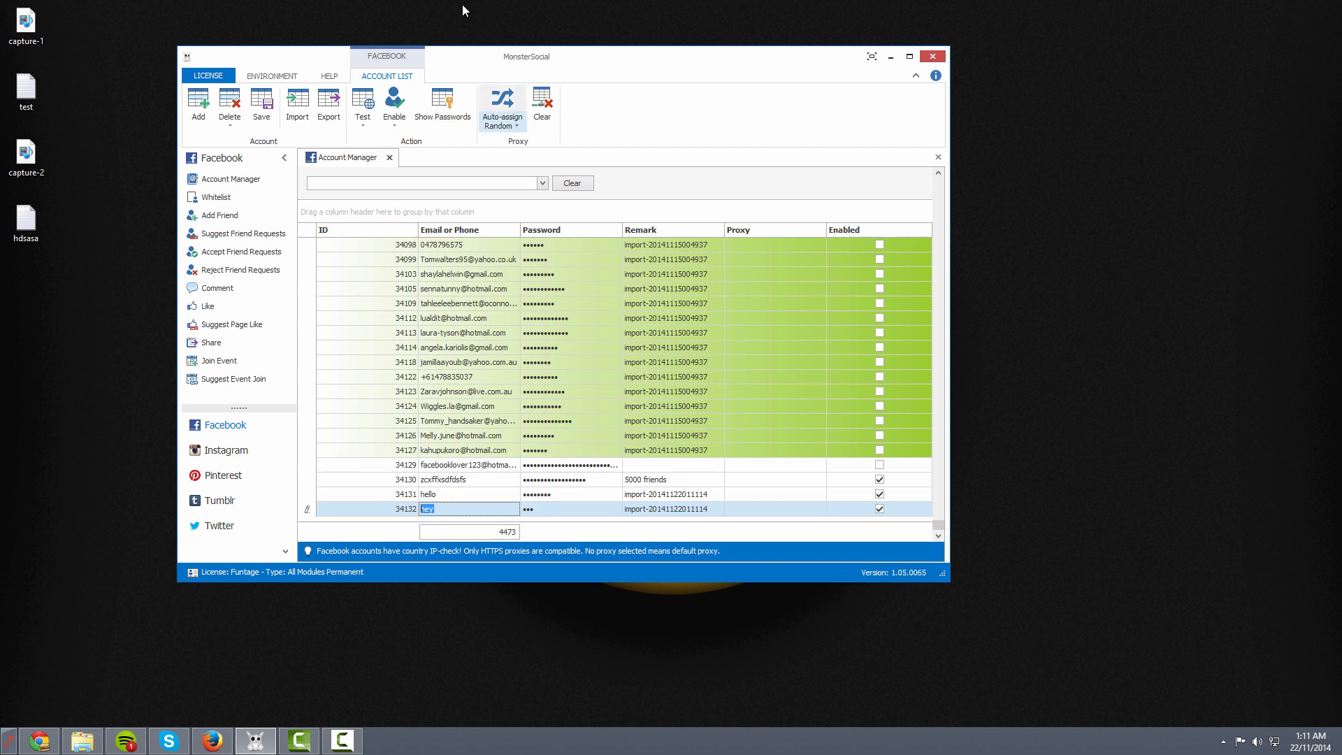
left_click(338, 109)
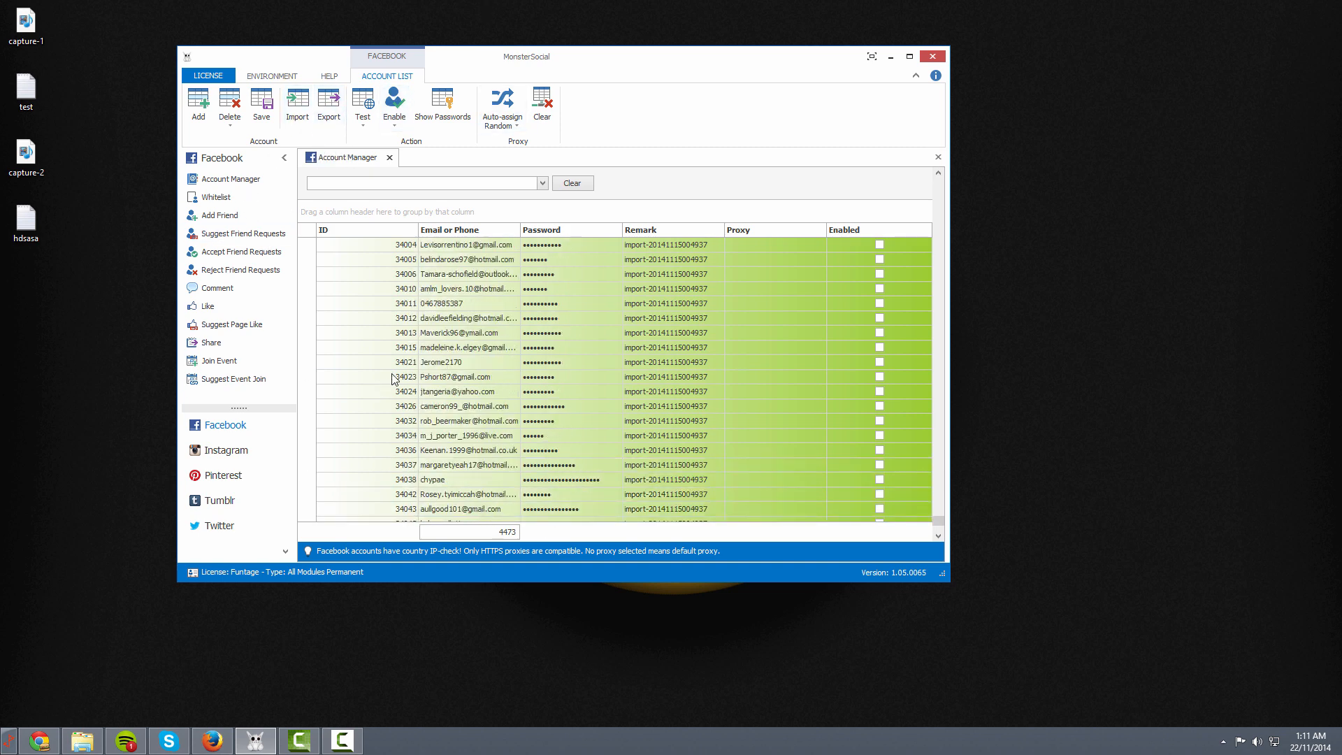
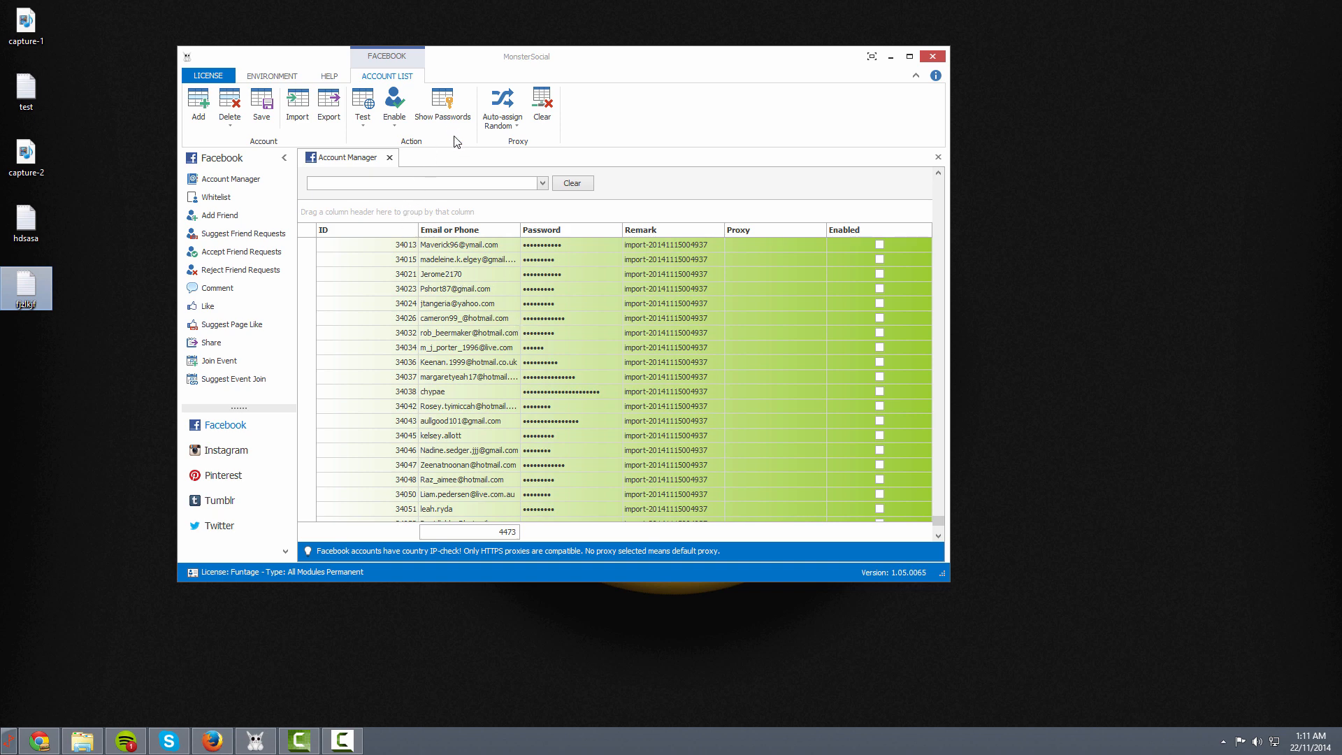
Browse the Environment and Help tabs, then minimize MonsterSocial to the tray and restore it
left_click(269, 75)
left_click(326, 78)
left_click(275, 77)
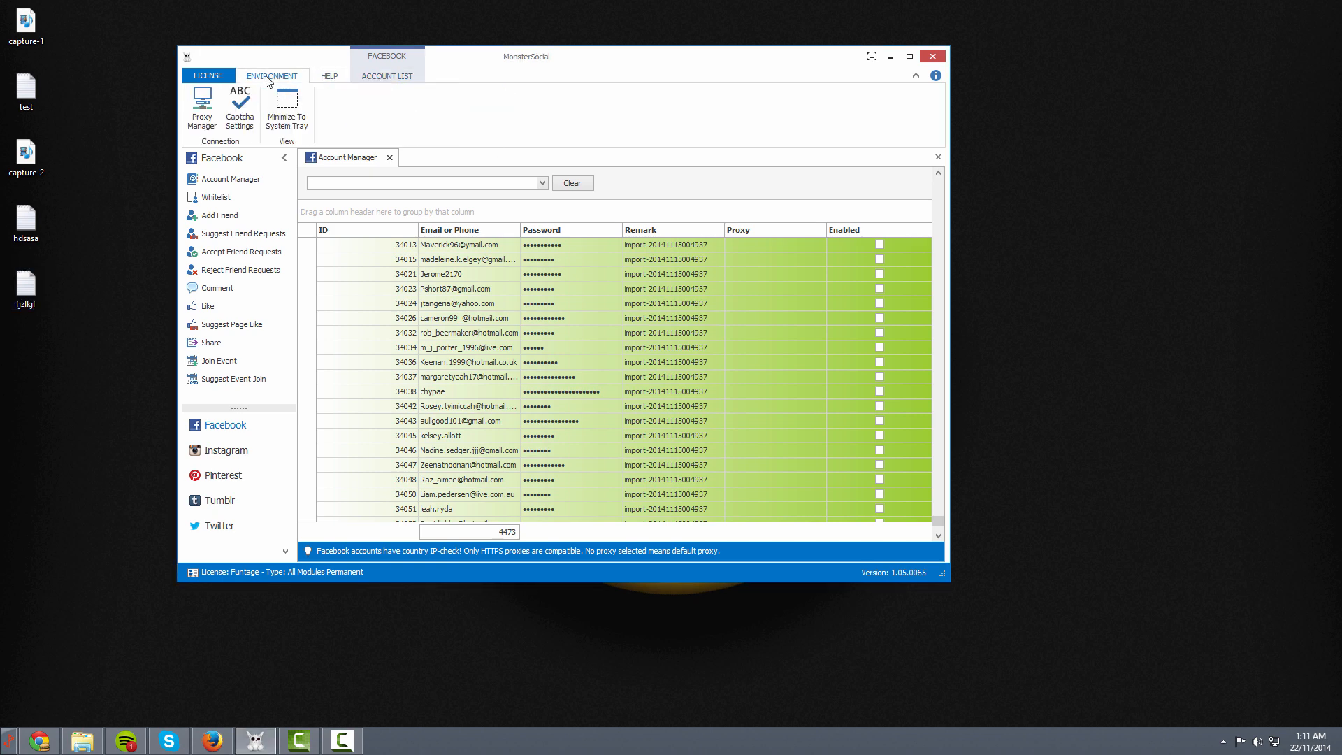
left_click(285, 102)
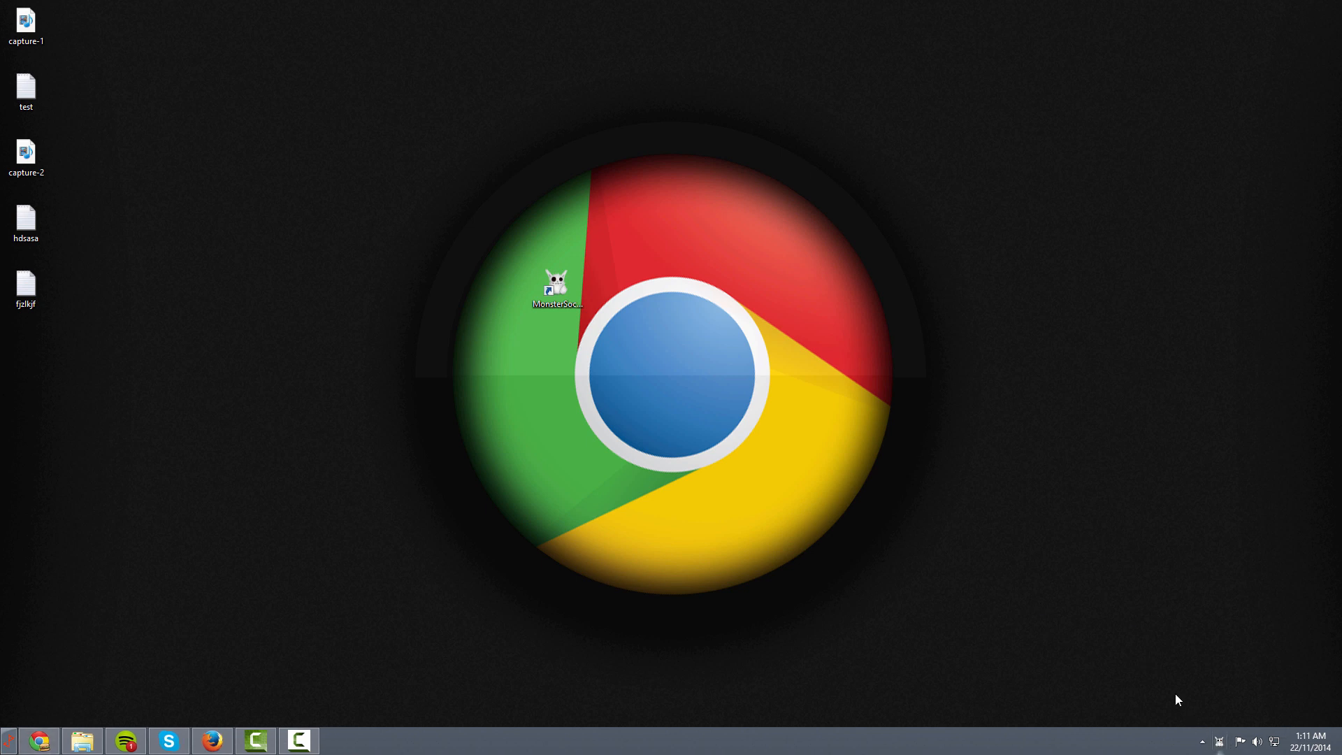
double_click(1220, 742)
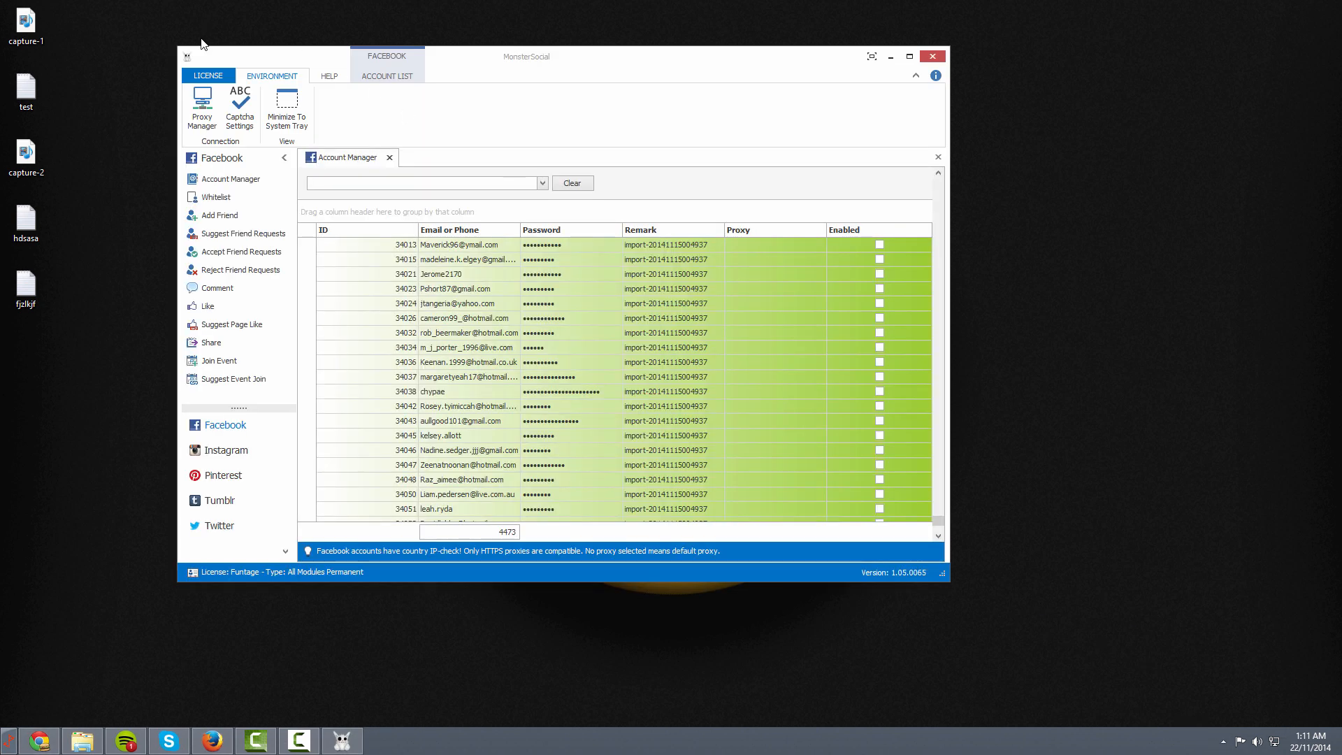
View and close the About information, then open the blank F.A.Q. page
left_click(328, 77)
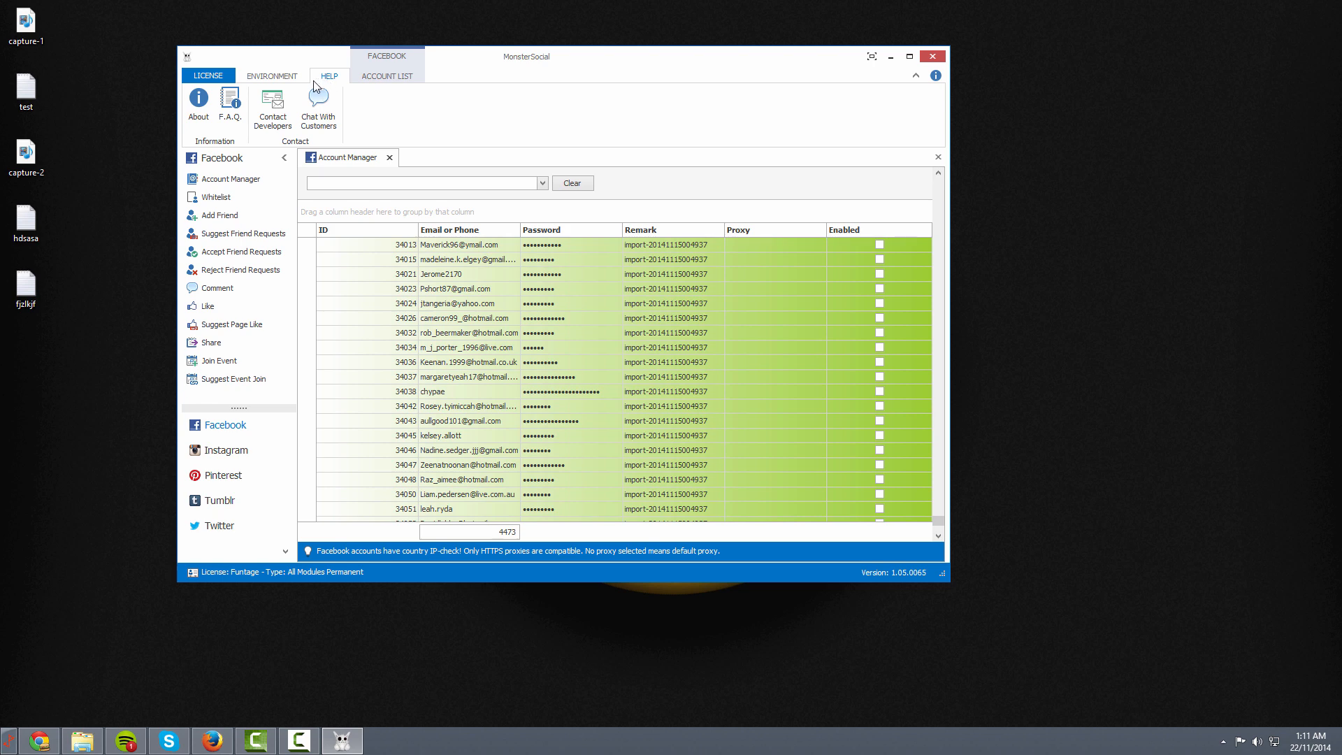
left_click(231, 112)
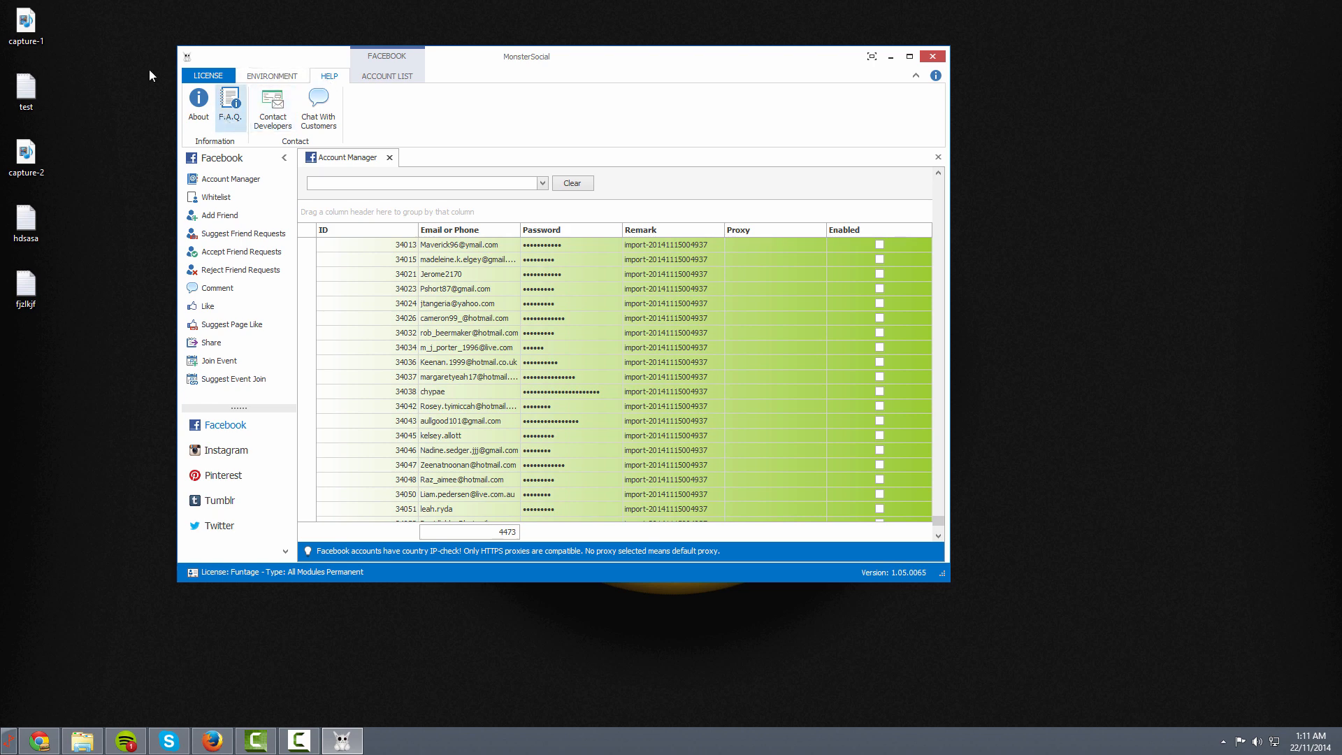
left_click(199, 103)
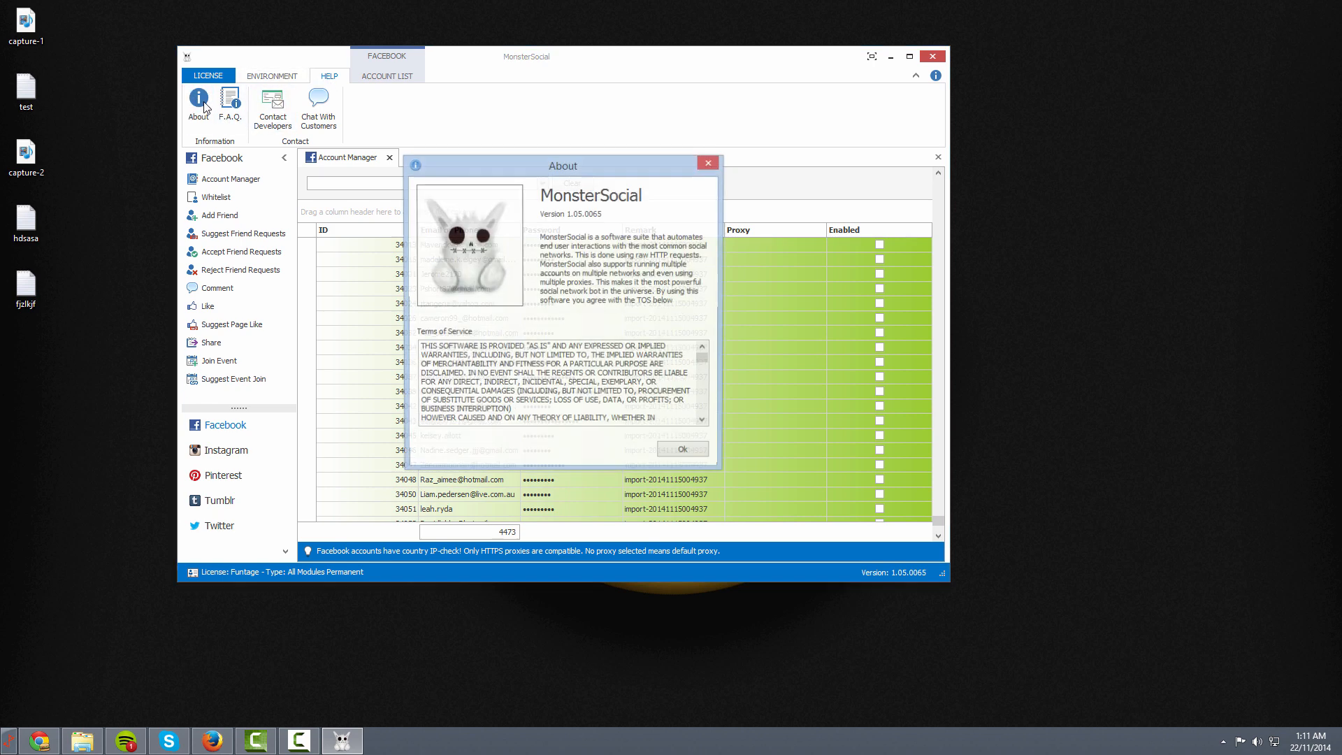
left_click(708, 162)
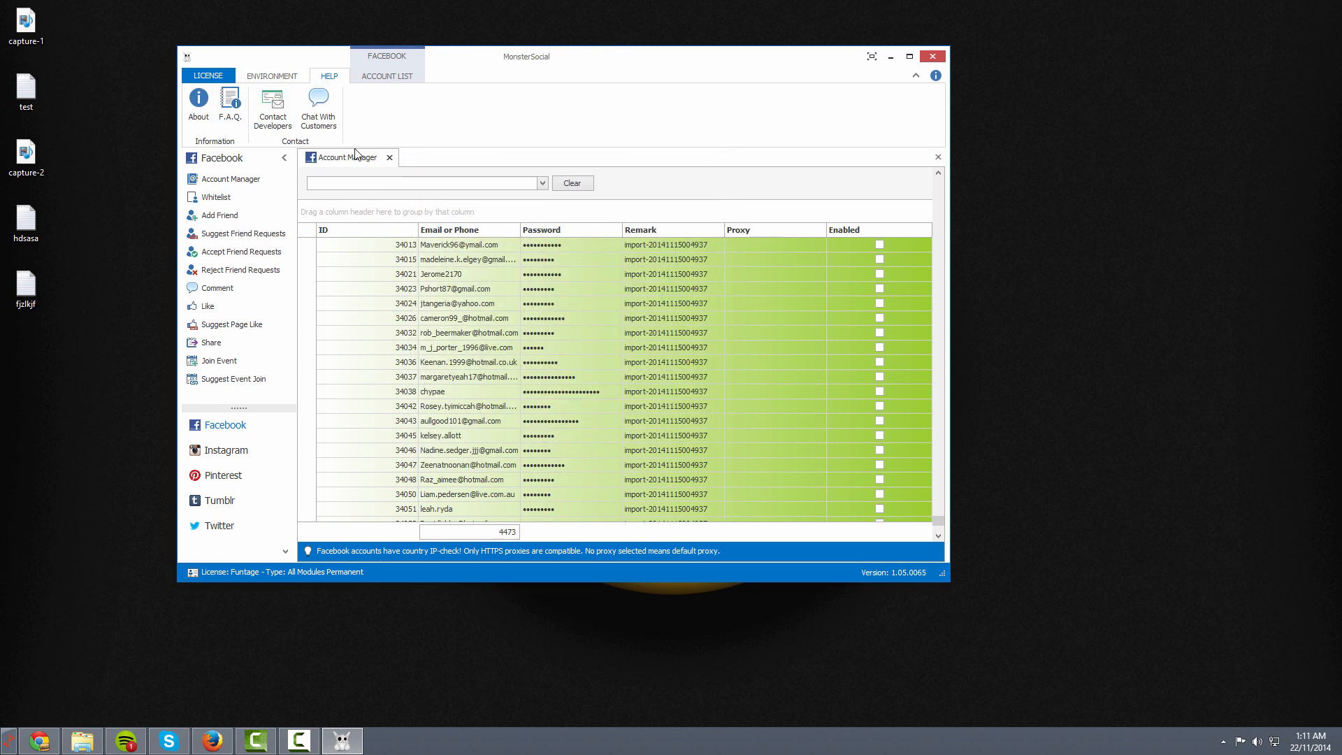
left_click(231, 103)
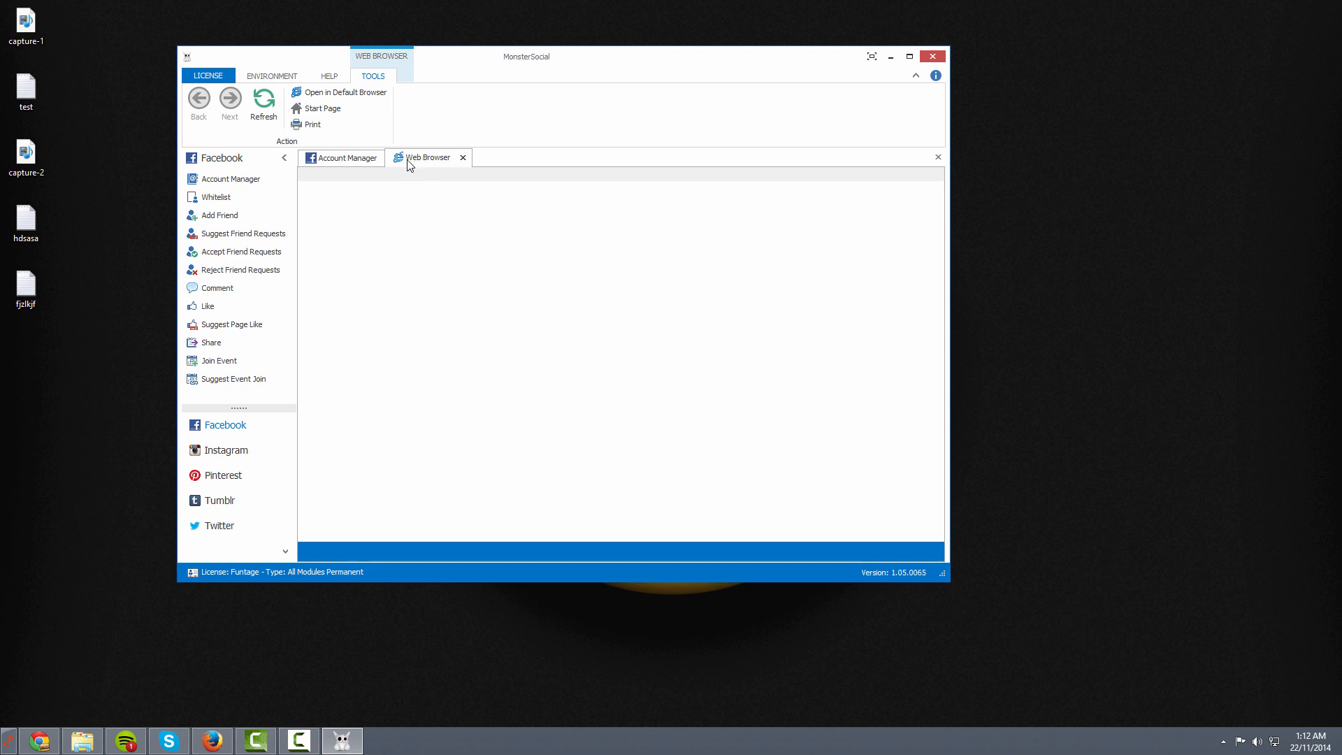
Close the blank F.A.Q. page and browse the Environment and Help tabs
left_click(463, 158)
left_click(285, 77)
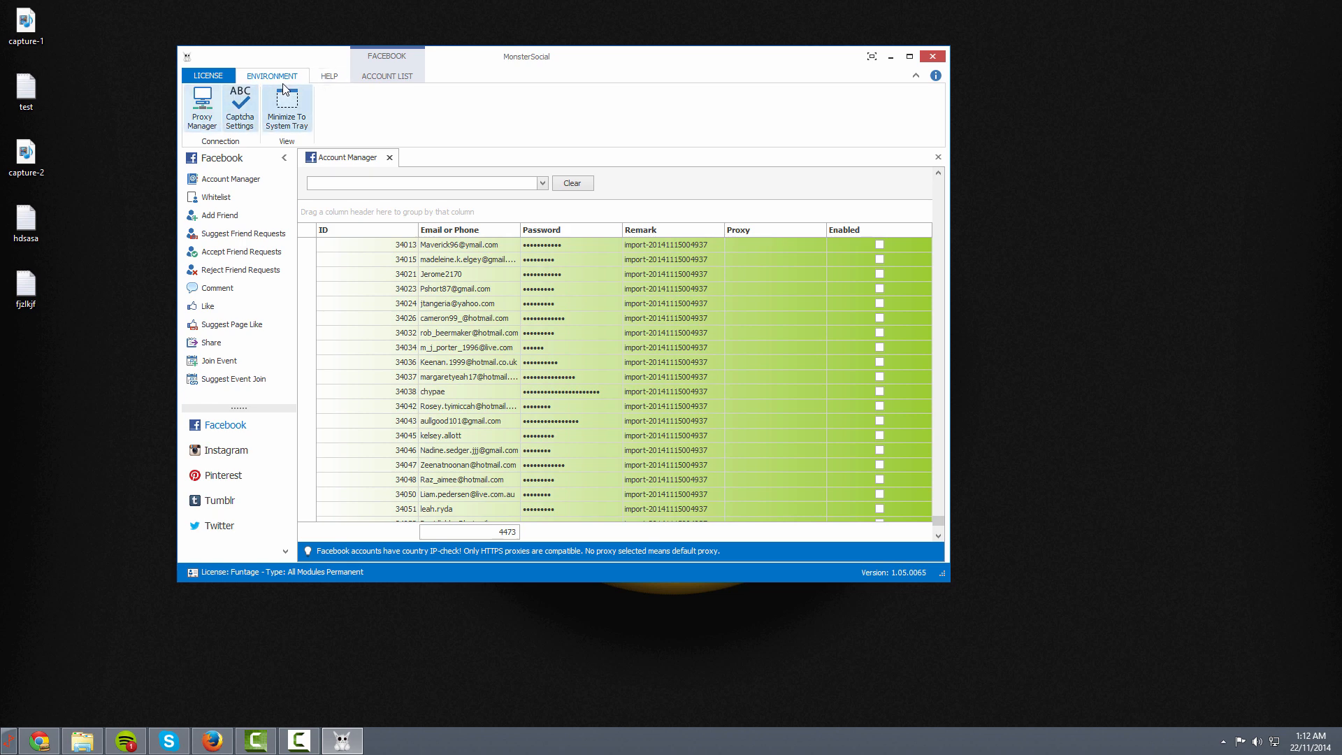
left_click(330, 80)
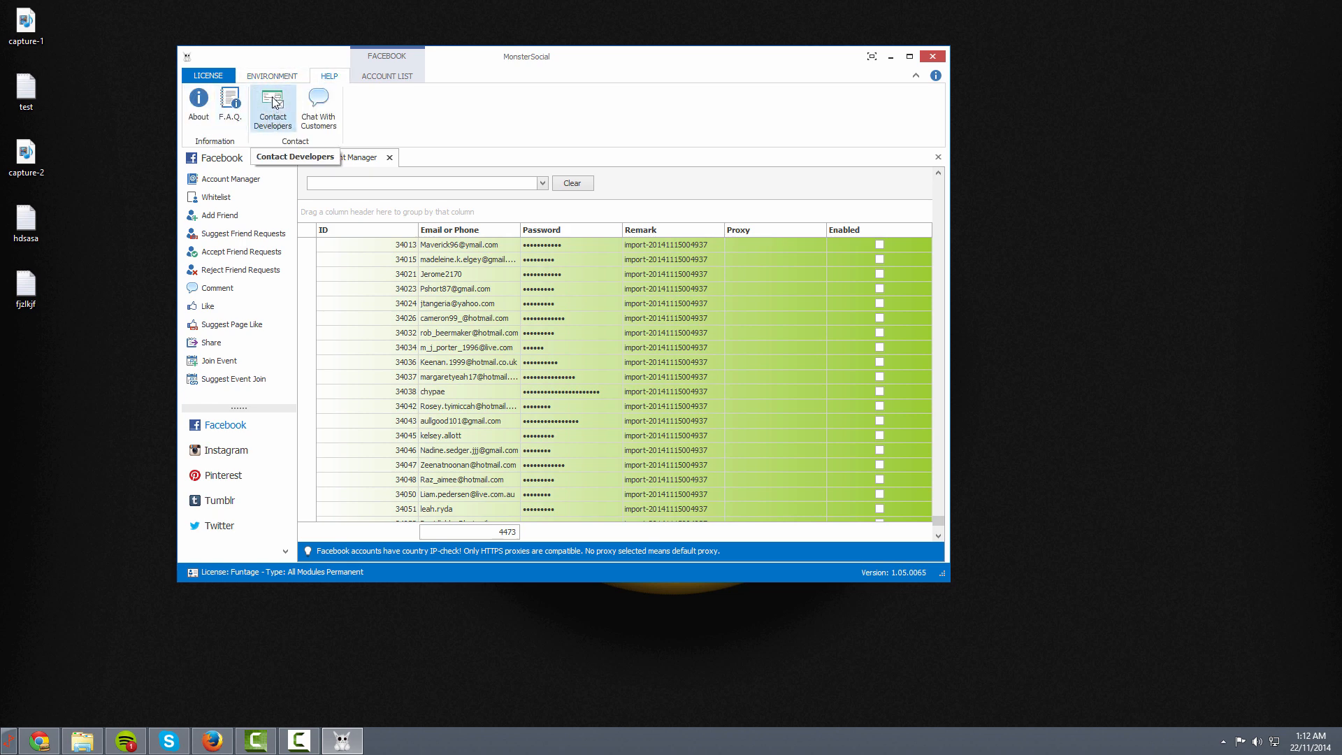
Open and close Chat With Customers, then show the License page with all five modules Activated
left_click(320, 110)
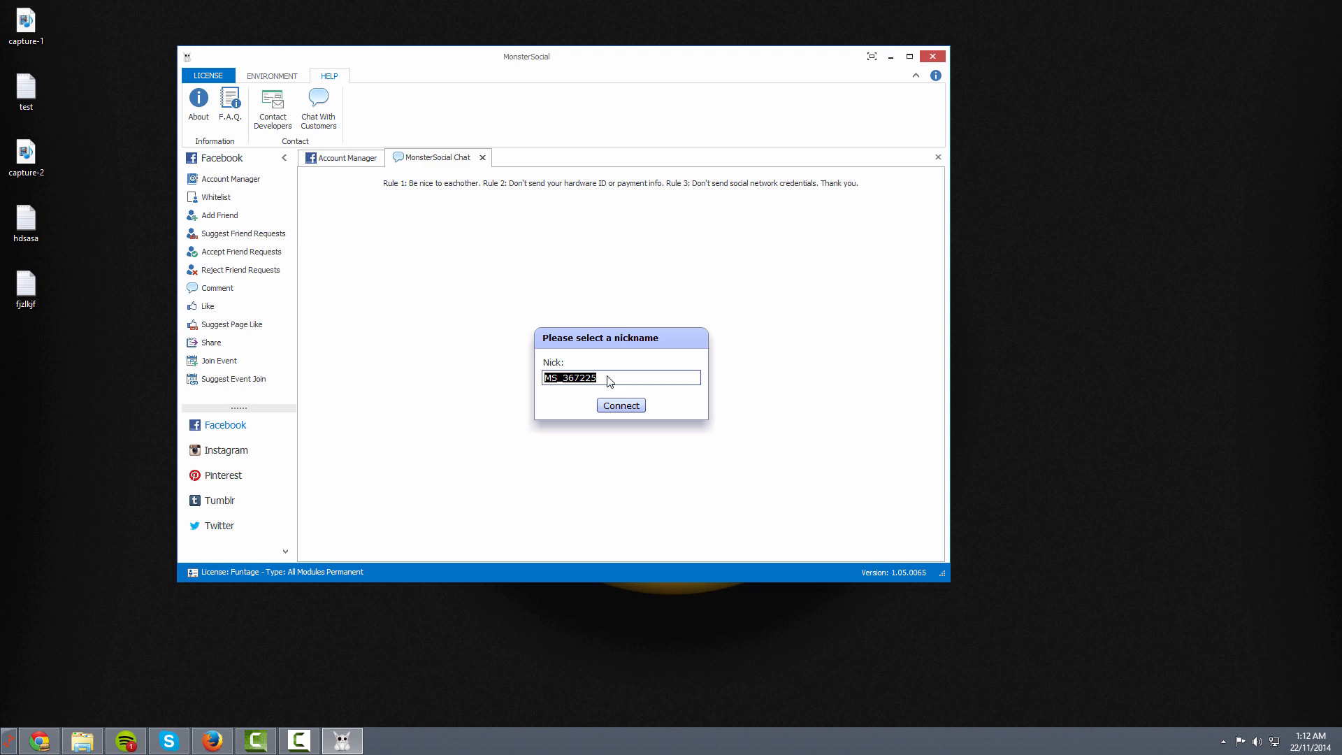
left_click(482, 158)
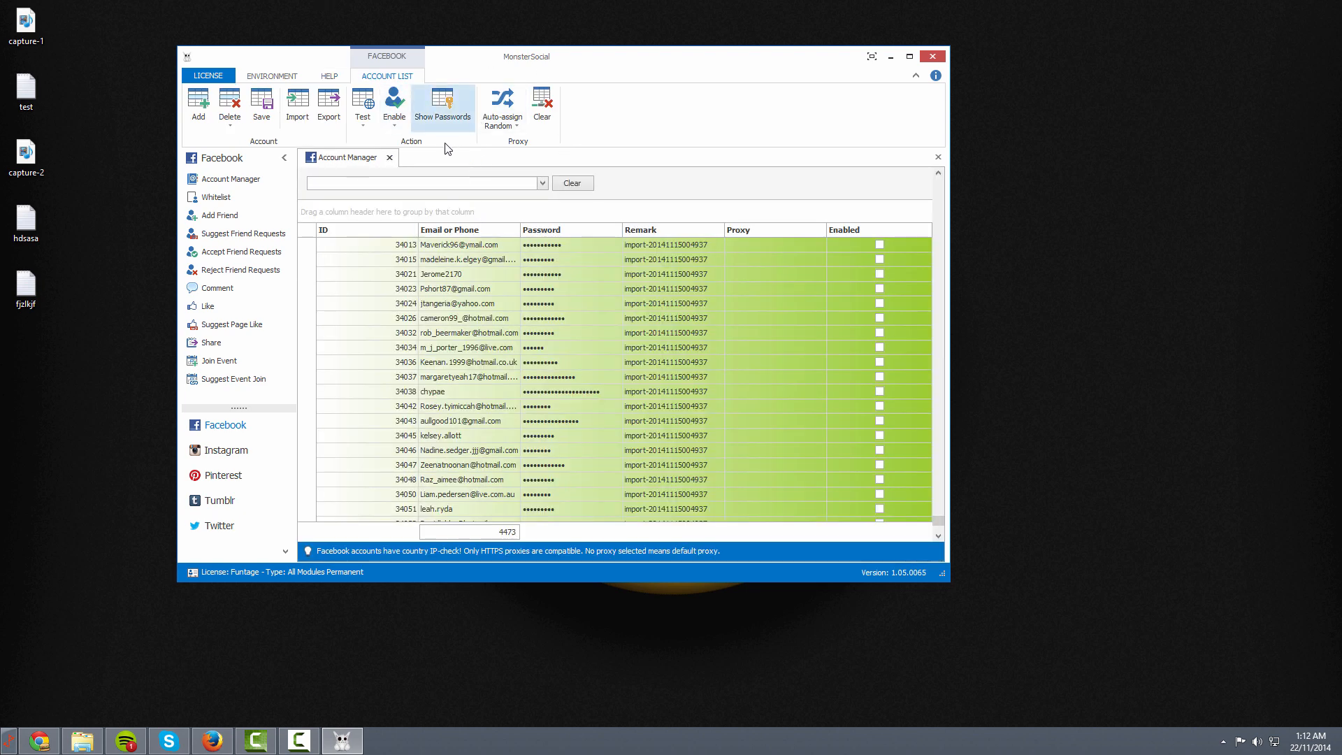
left_click(272, 75)
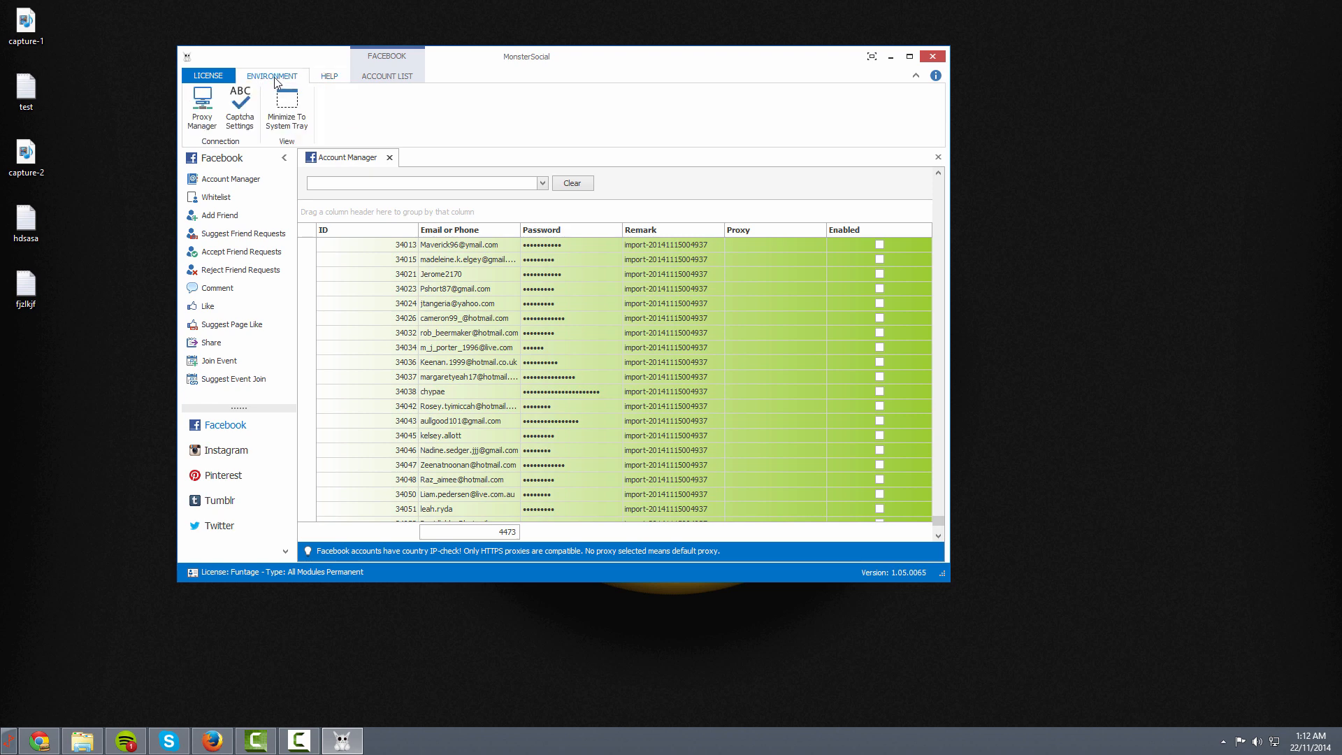
left_click(210, 75)
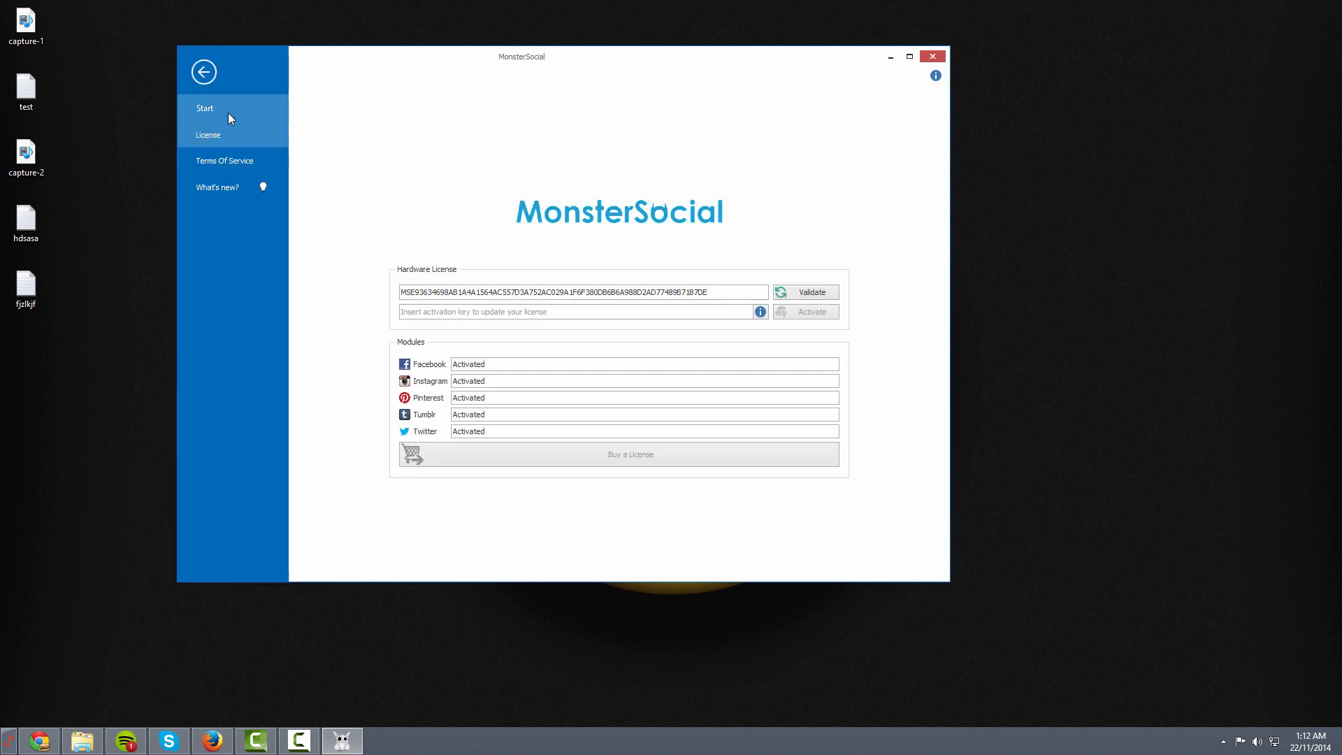
Review the module activation details, then leave the License page for the 4473-account Account Manager
left_click(228, 112)
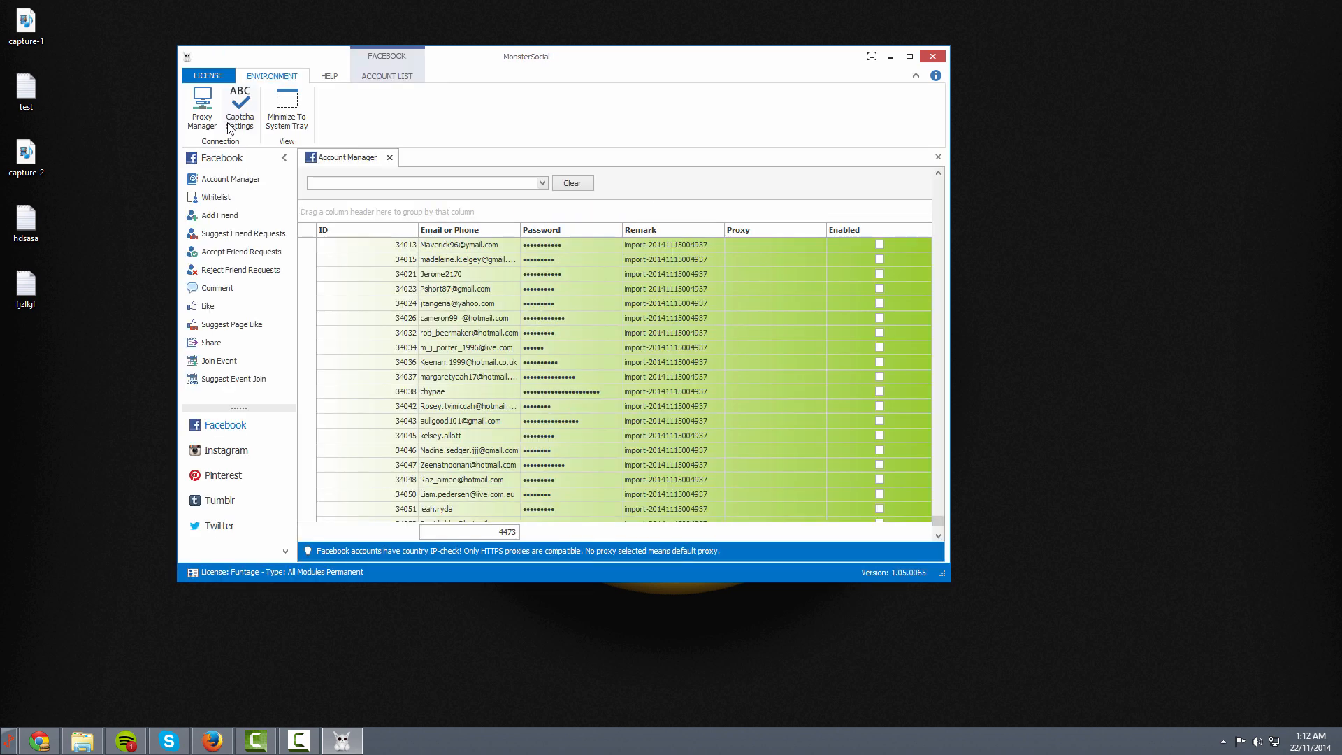
left_click(331, 77)
left_click(276, 75)
Save the account list, select account 34112, and switch over to Chrome
left_click(400, 78)
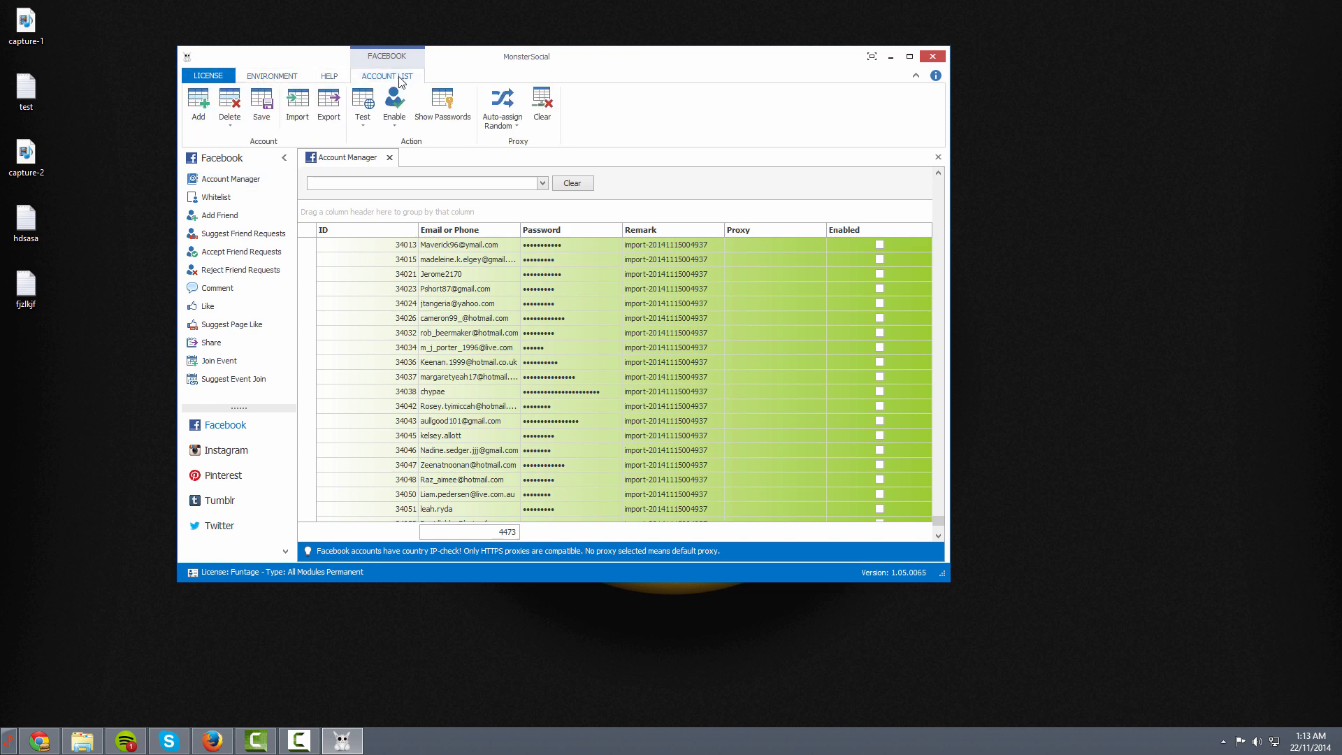
left_click(263, 105)
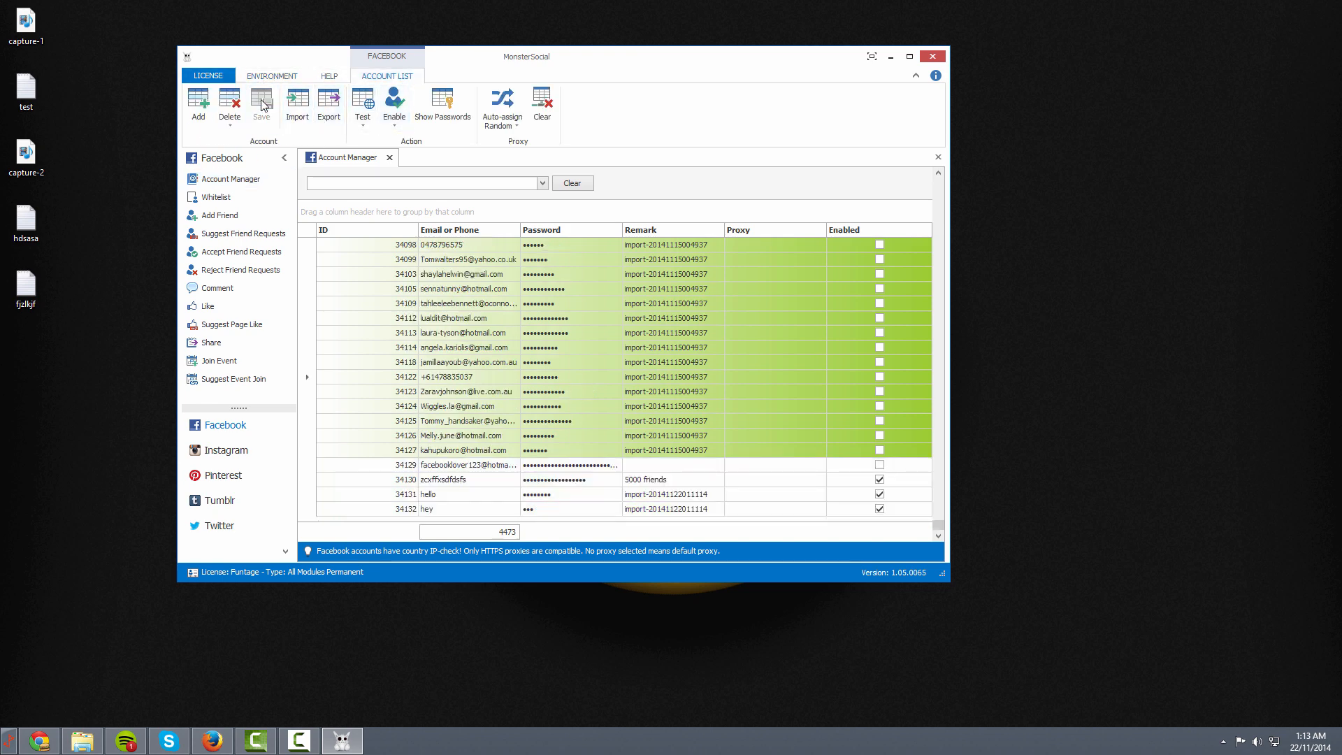
left_click(389, 321)
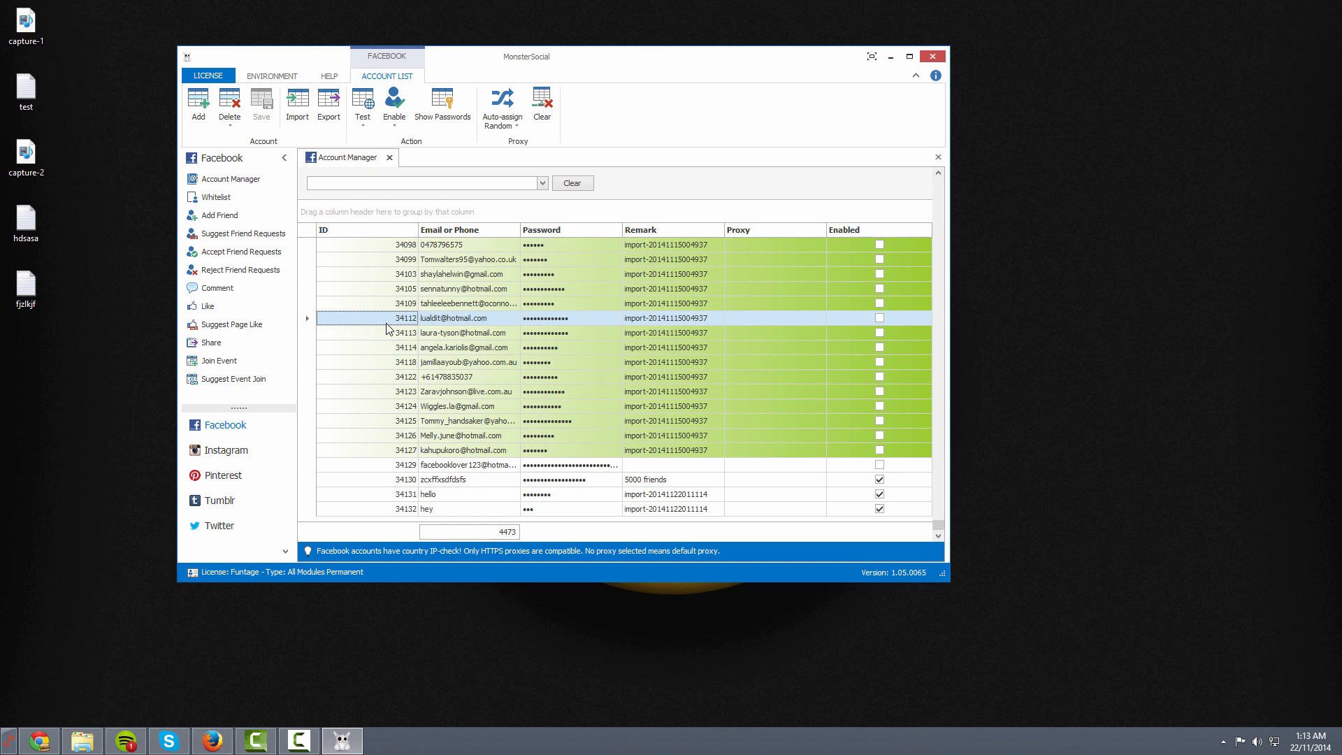
key("alt+Tab")
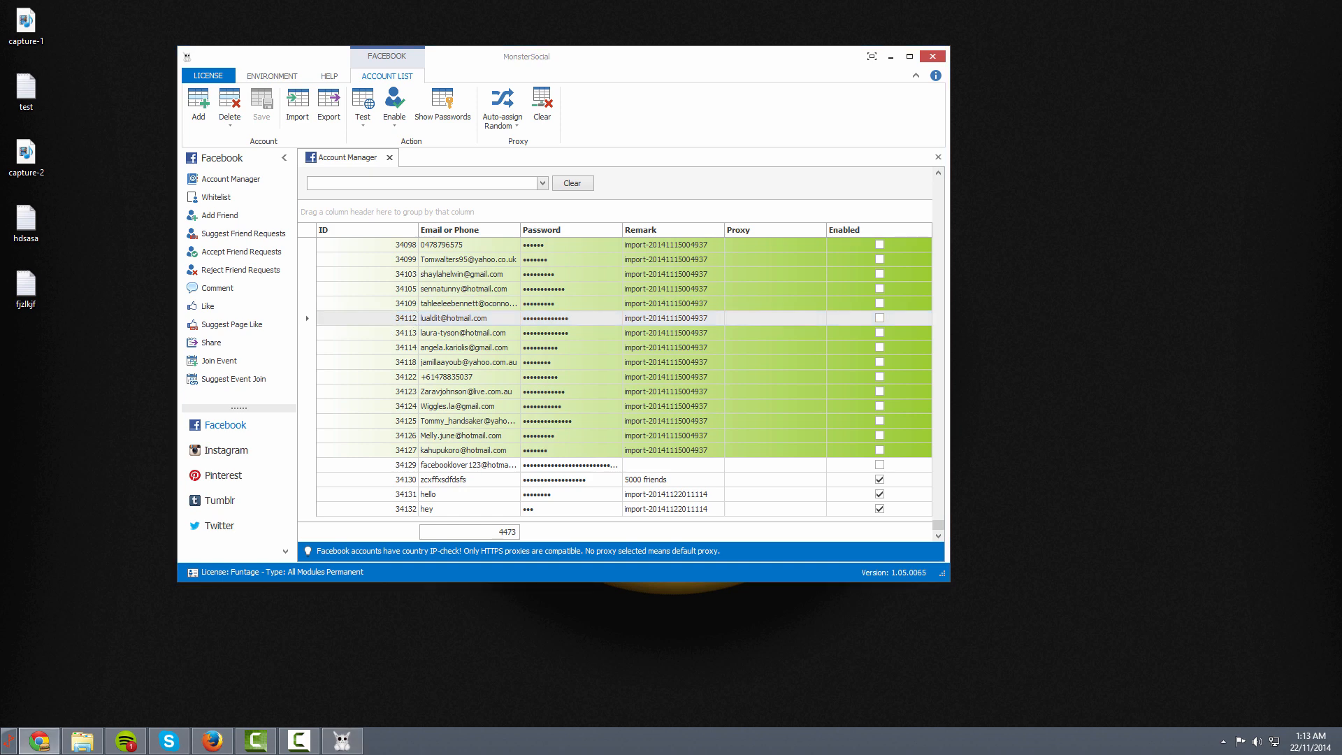